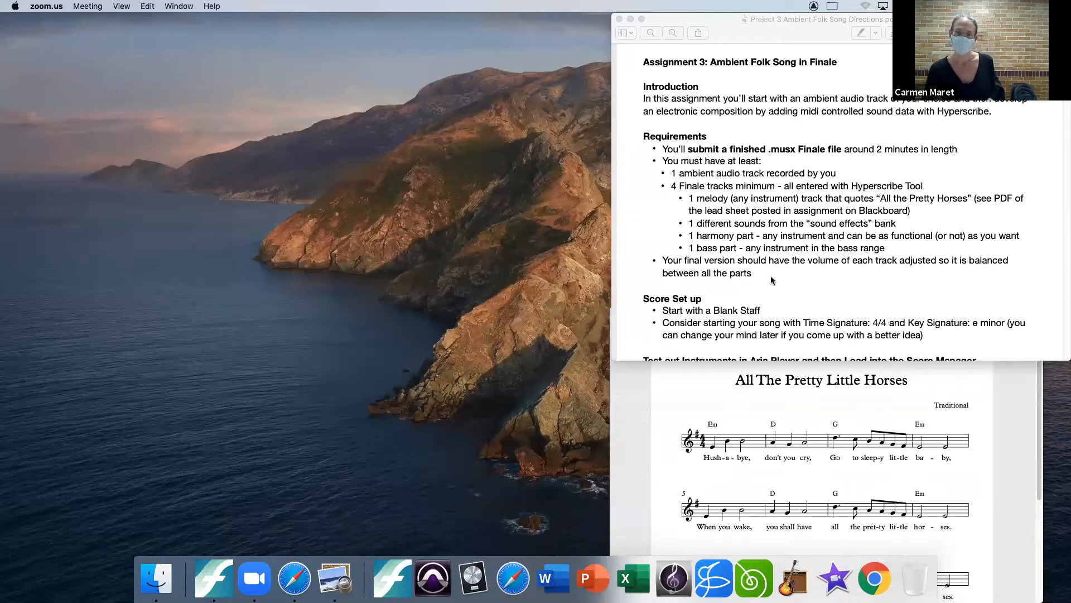
Scroll the assignment directions to Score Set up, switch to Finale and start a new document with the Setup Wizard
{"action": "left_click_drag", "start_coordinate": [1067, 68], "coordinate": [1067, 99]}
{"action": "left_click", "coordinate": [215, 581]}
{"action": "left_click", "coordinate": [69, 6]}
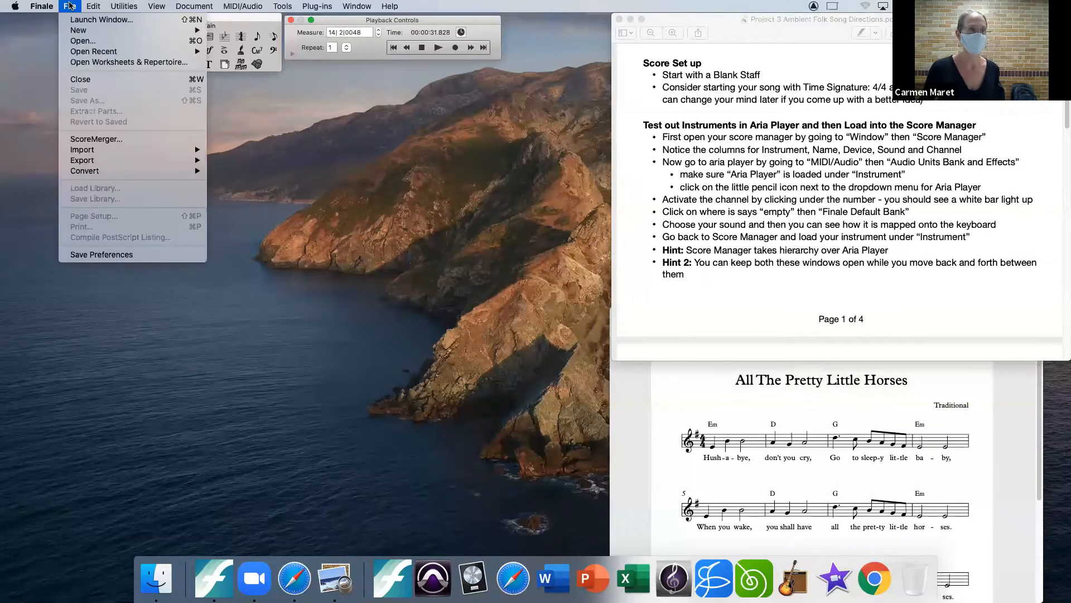
{"action": "mouse_move", "coordinate": [72, 31]}
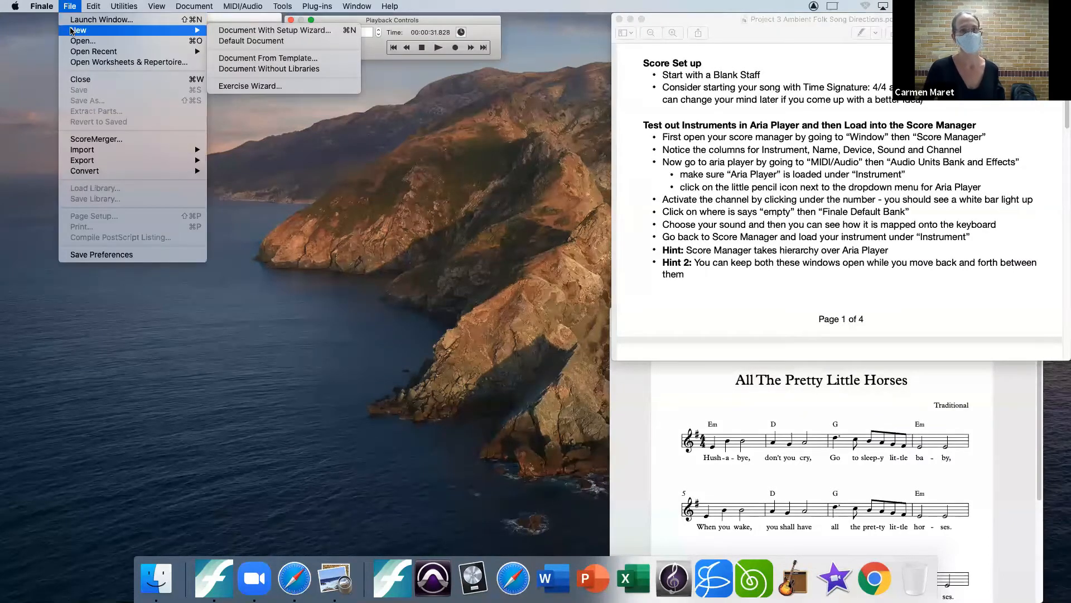
{"action": "left_click", "coordinate": [237, 30]}
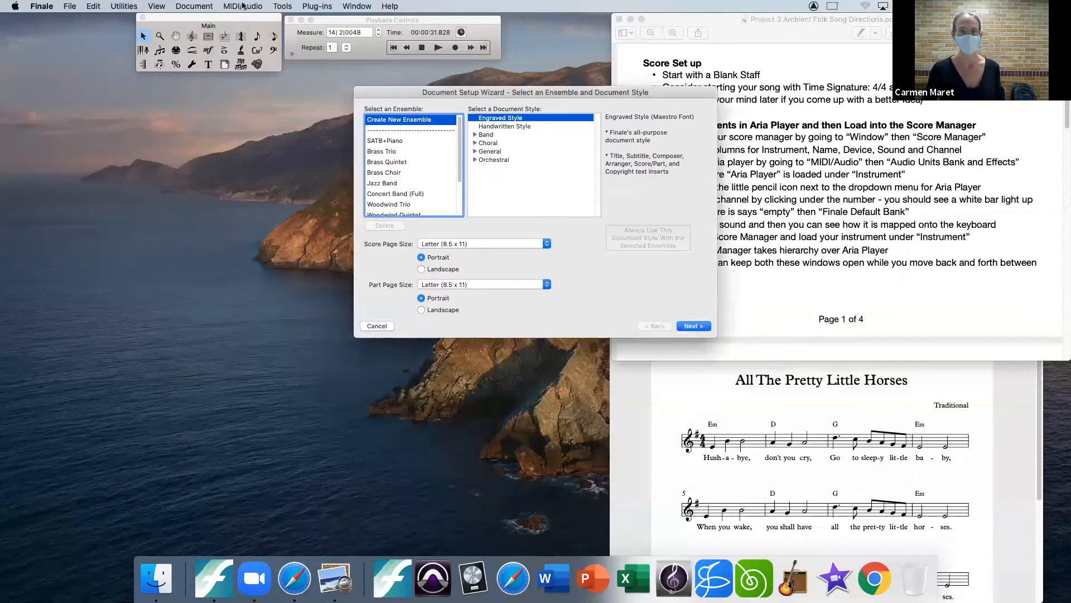
Keep the Create New Ensemble and Engraved Style defaults and add one Blank Staff as the score's instrument
{"action": "left_click", "coordinate": [692, 326]}
{"action": "left_click", "coordinate": [461, 124]}
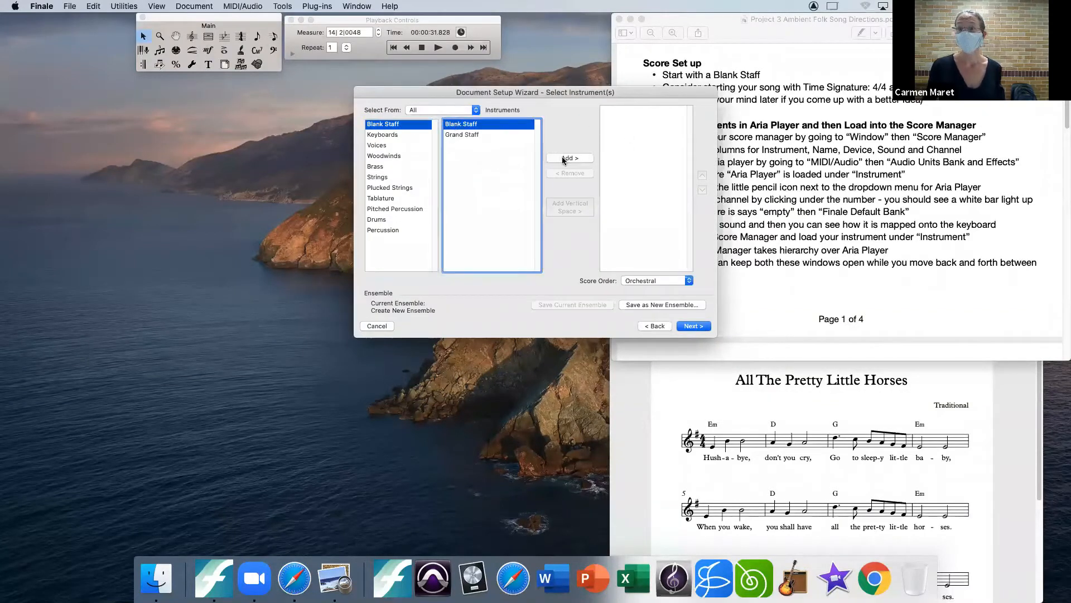
{"action": "left_click", "coordinate": [567, 159]}
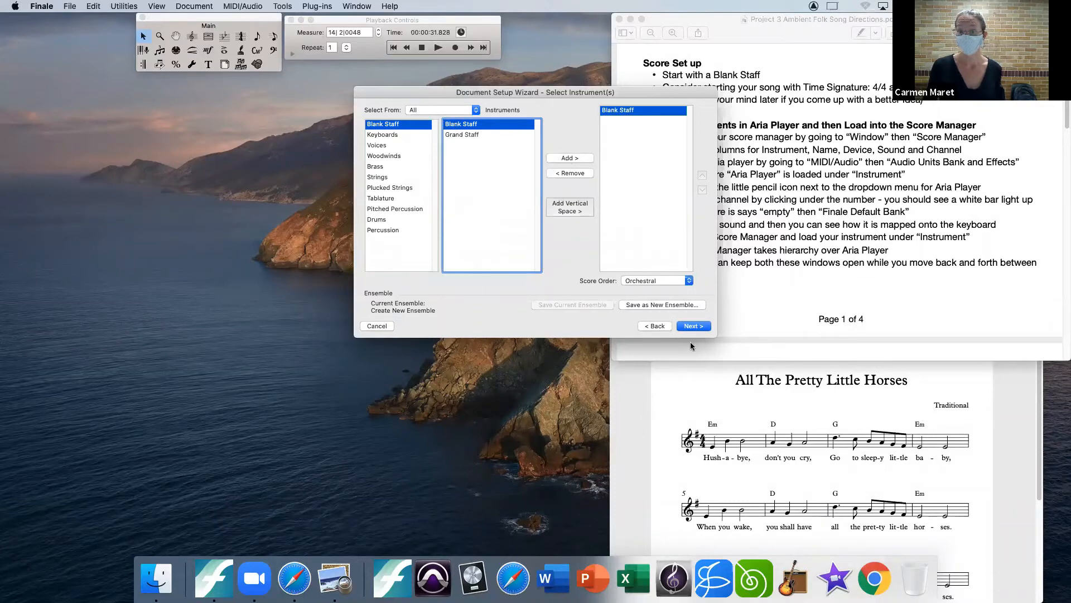
{"action": "left_click", "coordinate": [691, 326]}
Title the score "Project 3 Practice - " followed by the author's surname and continue to the score settings
{"action": "type", "text": "Project 3 "}
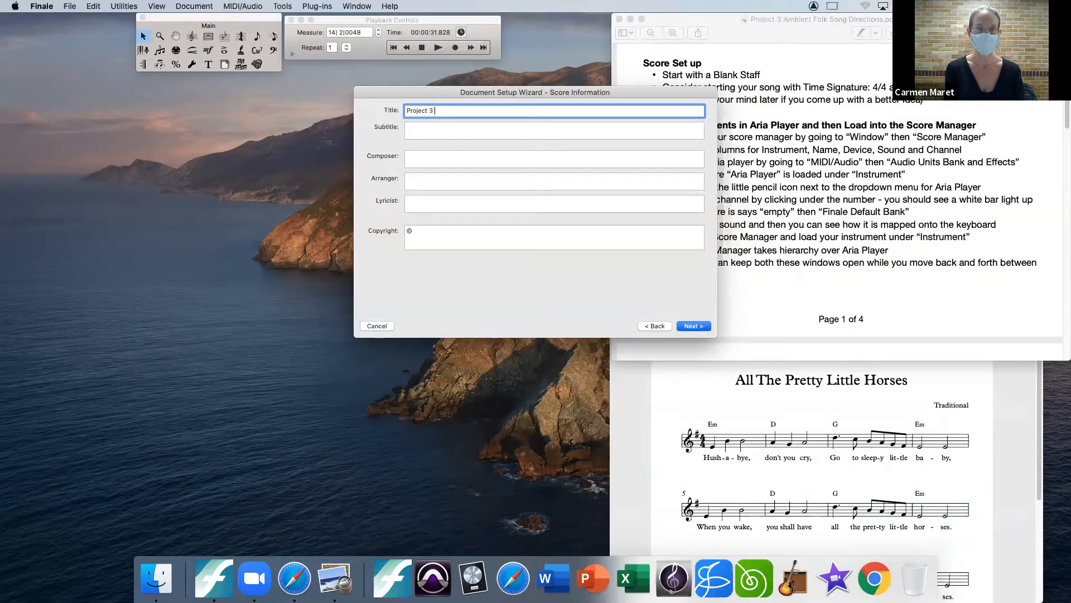
{"action": "type", "text": "Practice - Maret"}
{"action": "left_click", "coordinate": [695, 327]}
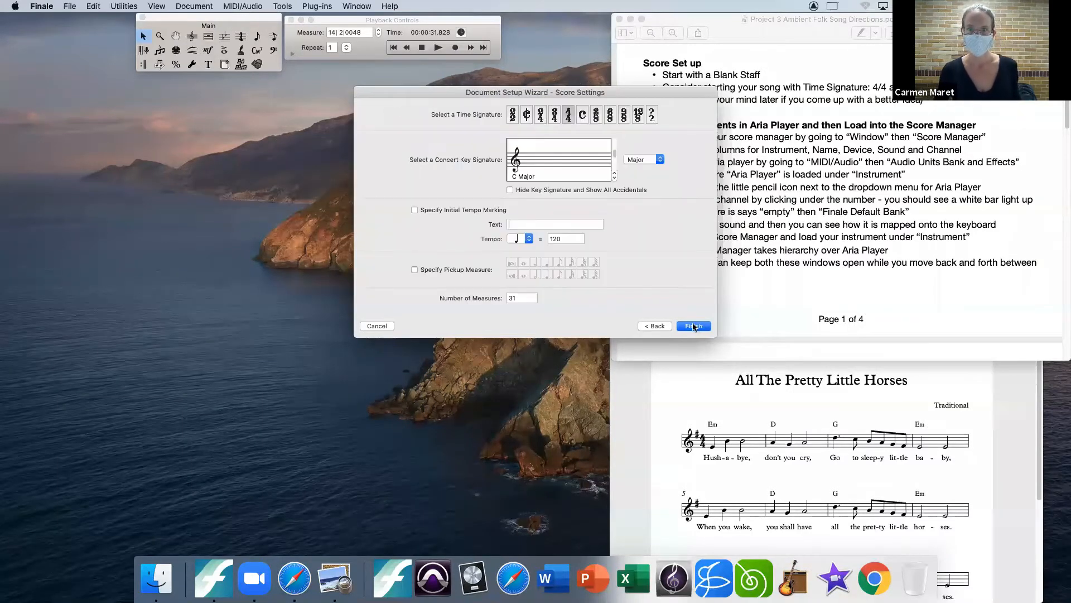
Set the concert key signature to E Minor and finish creating the 4/4 score
{"action": "left_click_drag", "start_coordinate": [614, 99], "coordinate": [523, 85]}
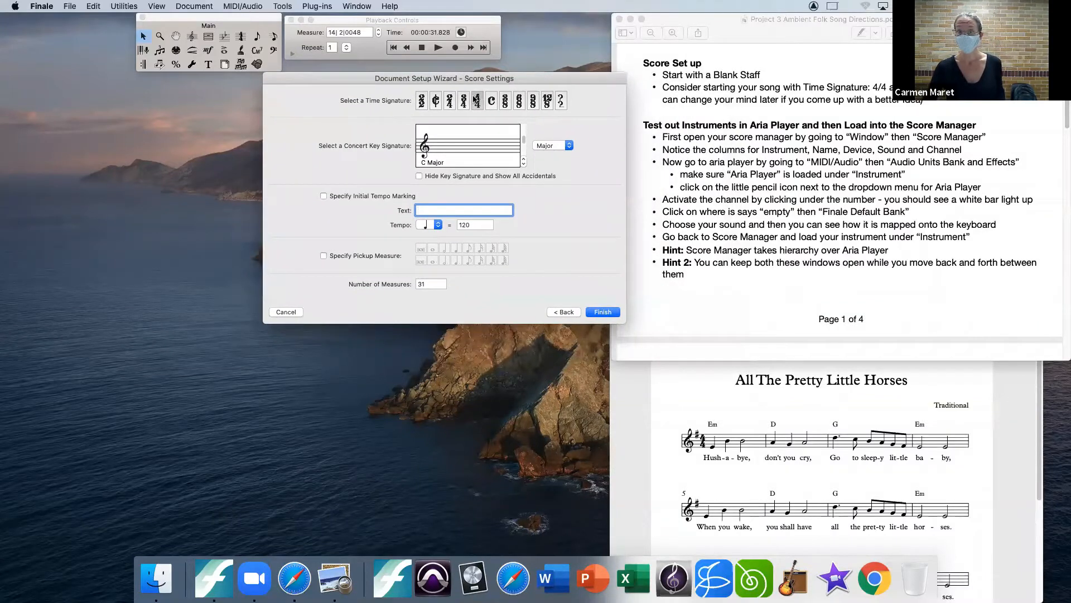
{"action": "left_click", "coordinate": [552, 145]}
{"action": "left_click", "coordinate": [554, 154]}
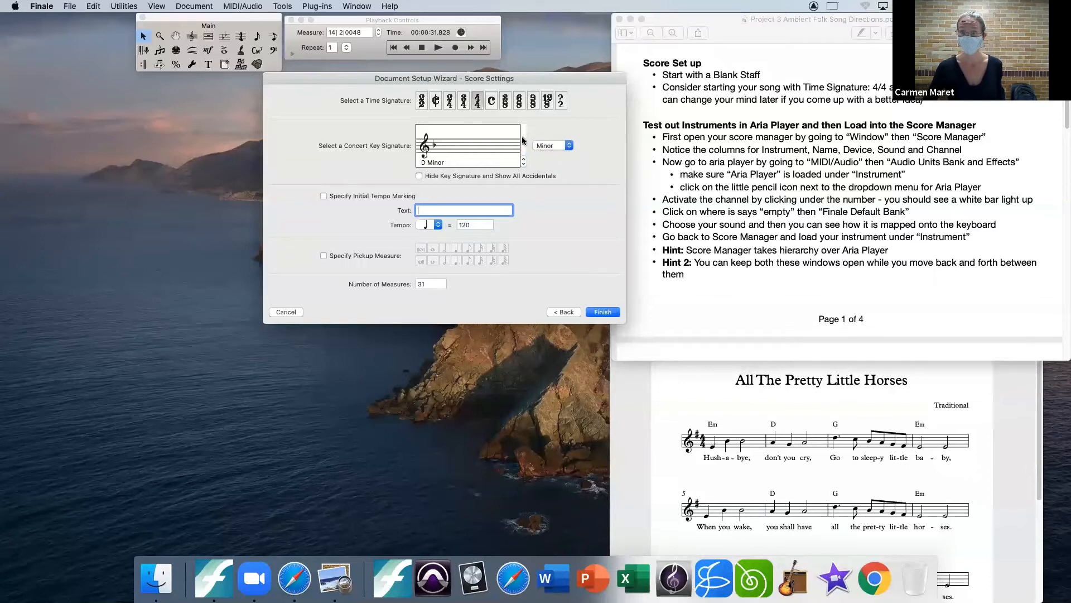
{"action": "left_click", "coordinate": [524, 162]}
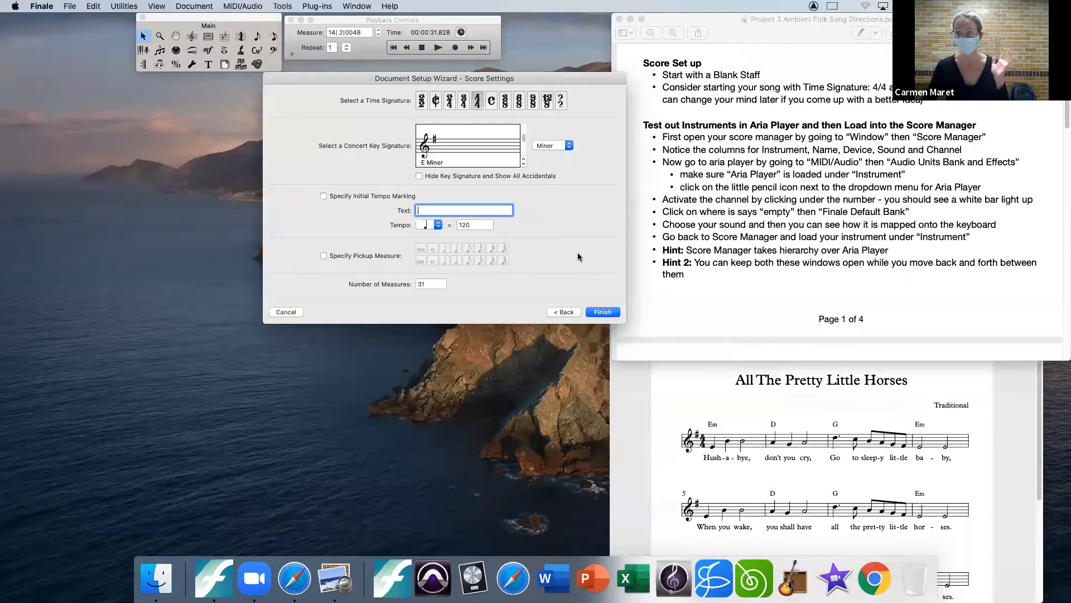
{"action": "left_click", "coordinate": [601, 312]}
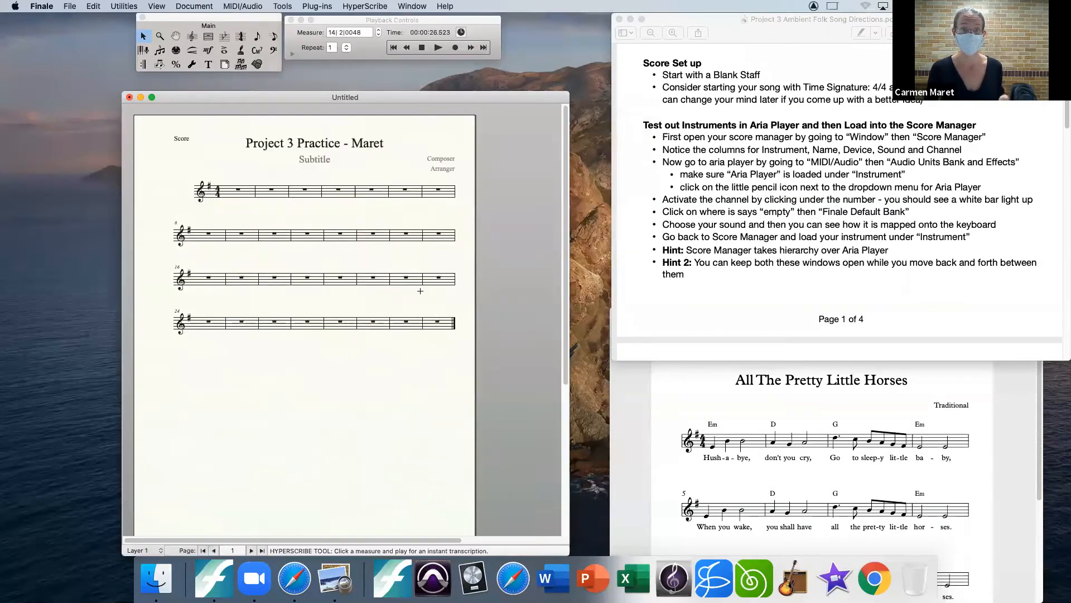
Open the widened ScoreManager beside the score and keep Garritan Instruments for Finale as the blank staff's device
{"action": "left_click_drag", "start_coordinate": [374, 98], "coordinate": [353, 97]}
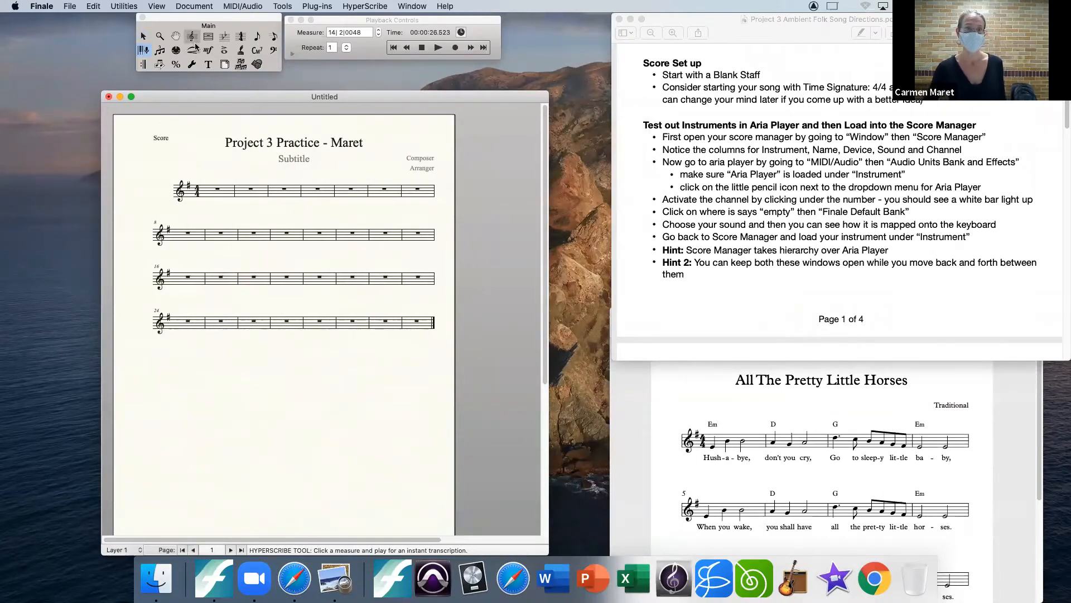
{"action": "left_click", "coordinate": [408, 6]}
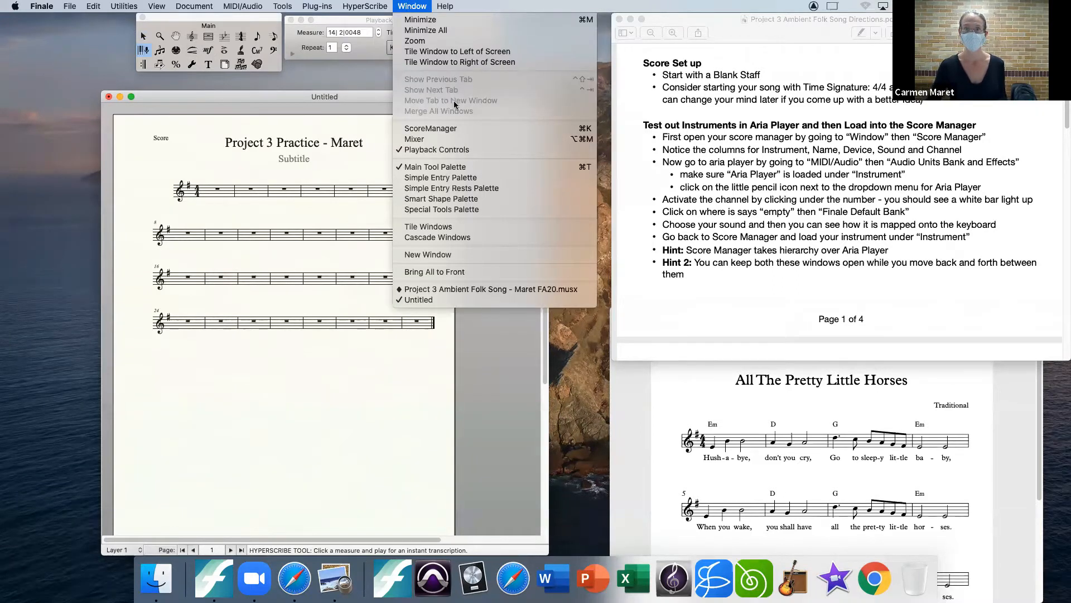
{"action": "left_click", "coordinate": [435, 130]}
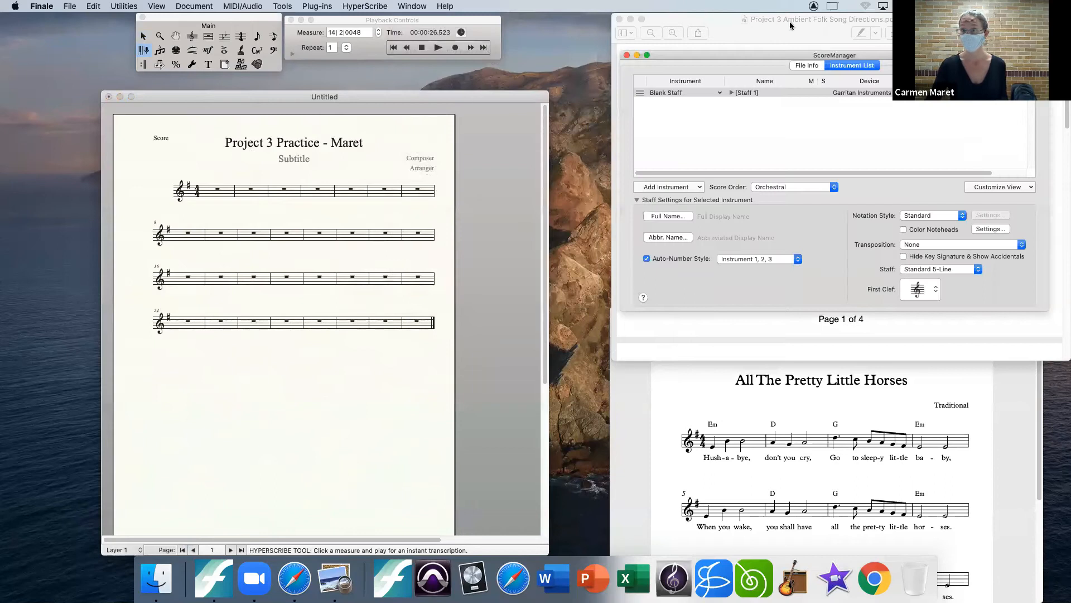
{"action": "left_click_drag", "start_coordinate": [778, 55], "coordinate": [638, 58]}
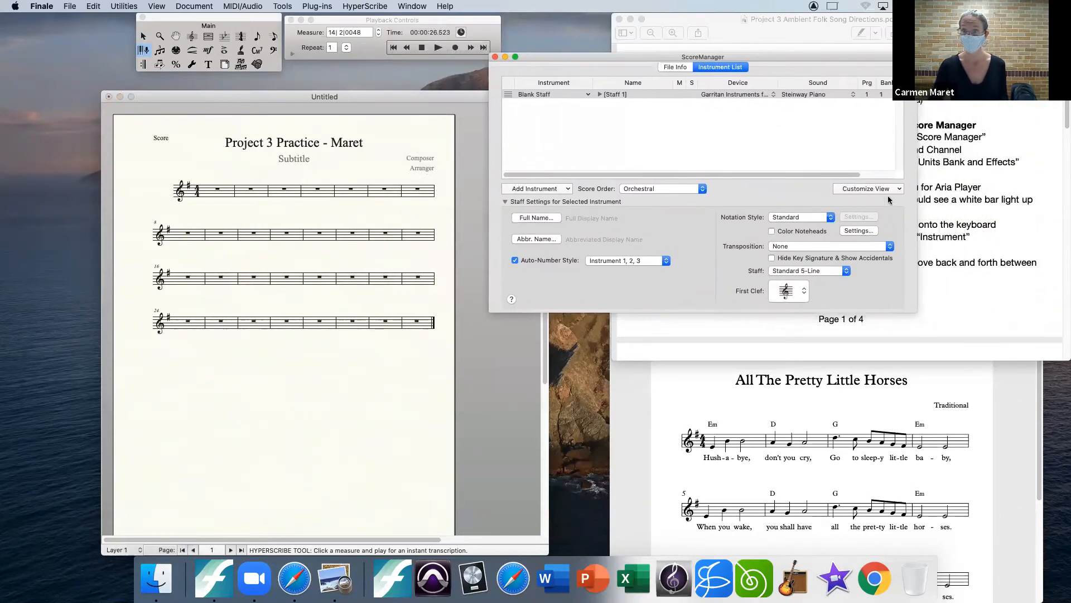
{"action": "left_click_drag", "start_coordinate": [919, 312], "coordinate": [994, 310]}
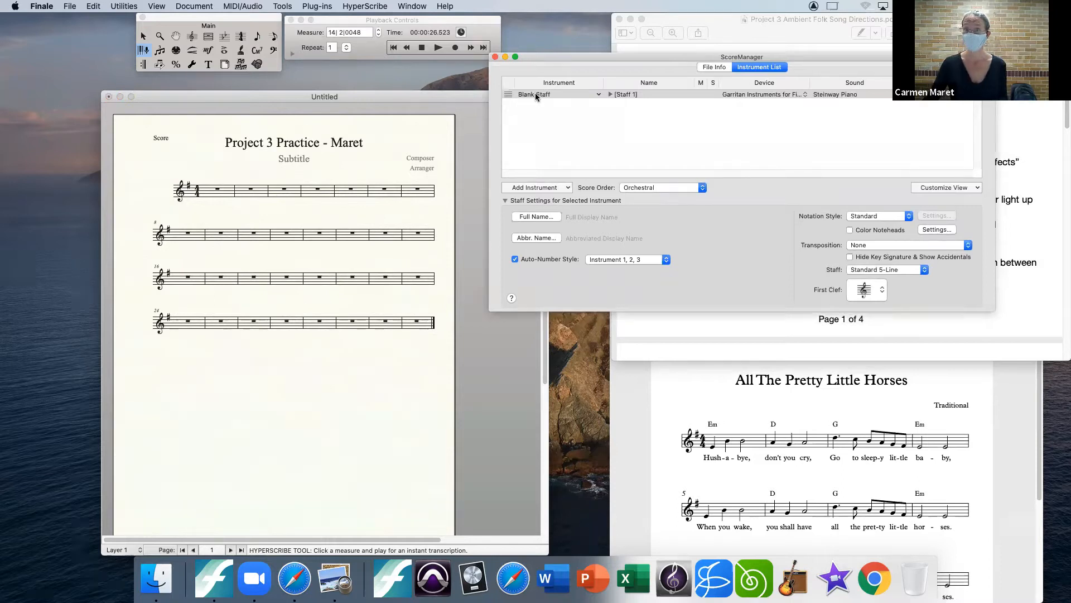
{"action": "left_click", "coordinate": [762, 95]}
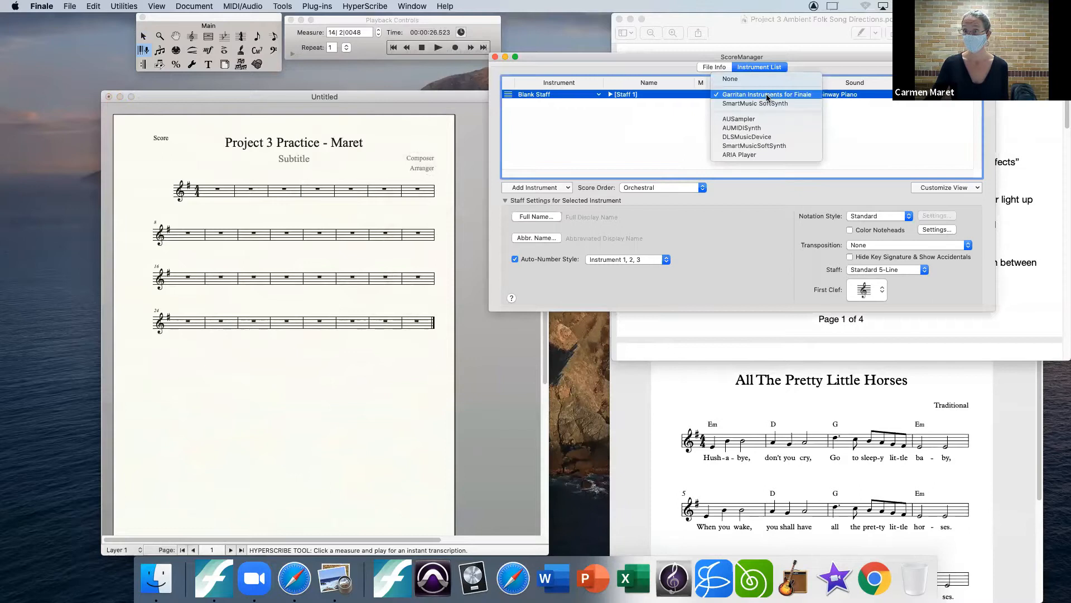
{"action": "left_click", "coordinate": [768, 96]}
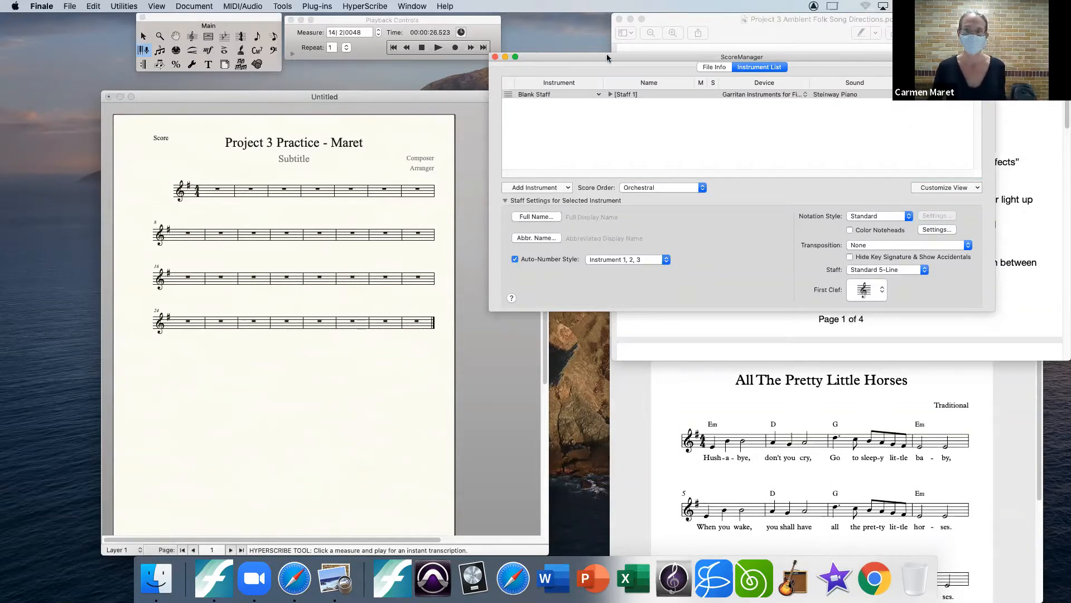
Narrow the ScoreManager window and place it low over the score so the assignment directions are uncovered
{"action": "left_click_drag", "start_coordinate": [608, 54], "coordinate": [631, 49]}
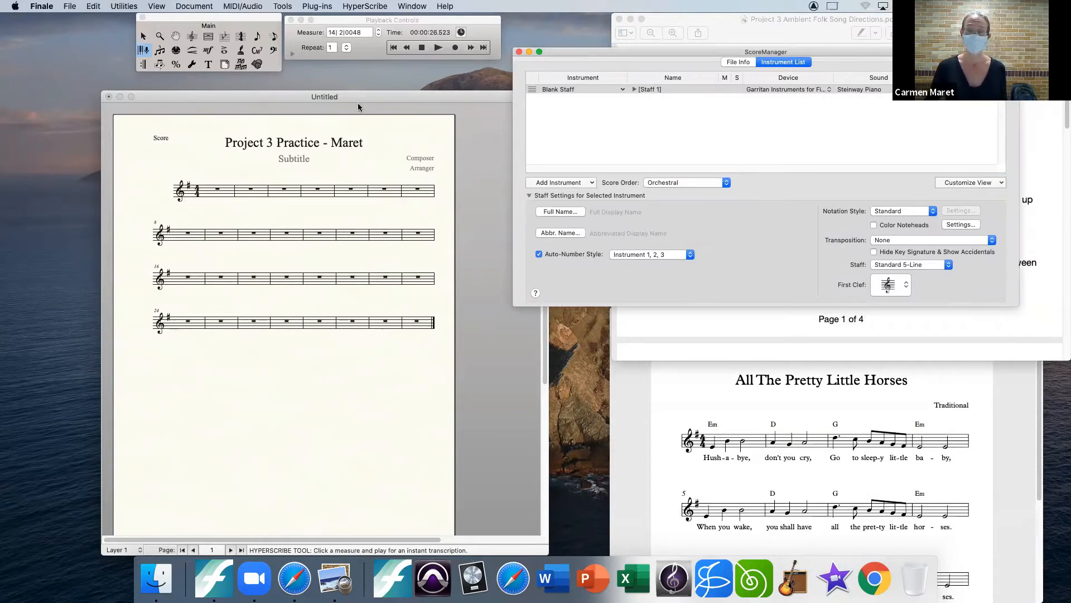
{"action": "left_click_drag", "start_coordinate": [790, 55], "coordinate": [479, 364]}
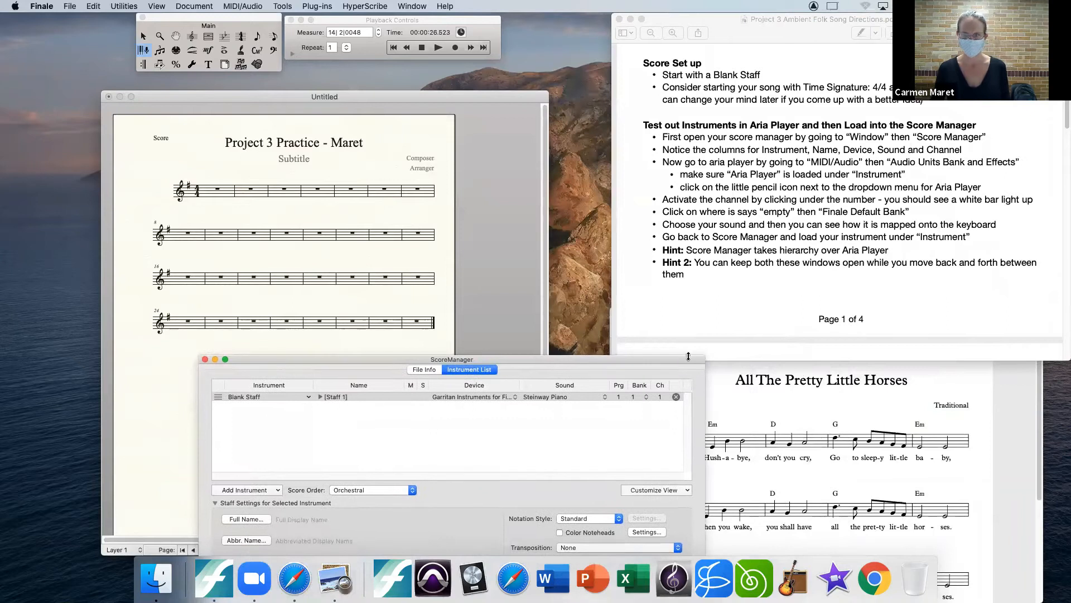
{"action": "left_click_drag", "start_coordinate": [706, 355], "coordinate": [627, 358]}
{"action": "left_click_drag", "start_coordinate": [514, 363], "coordinate": [530, 351]}
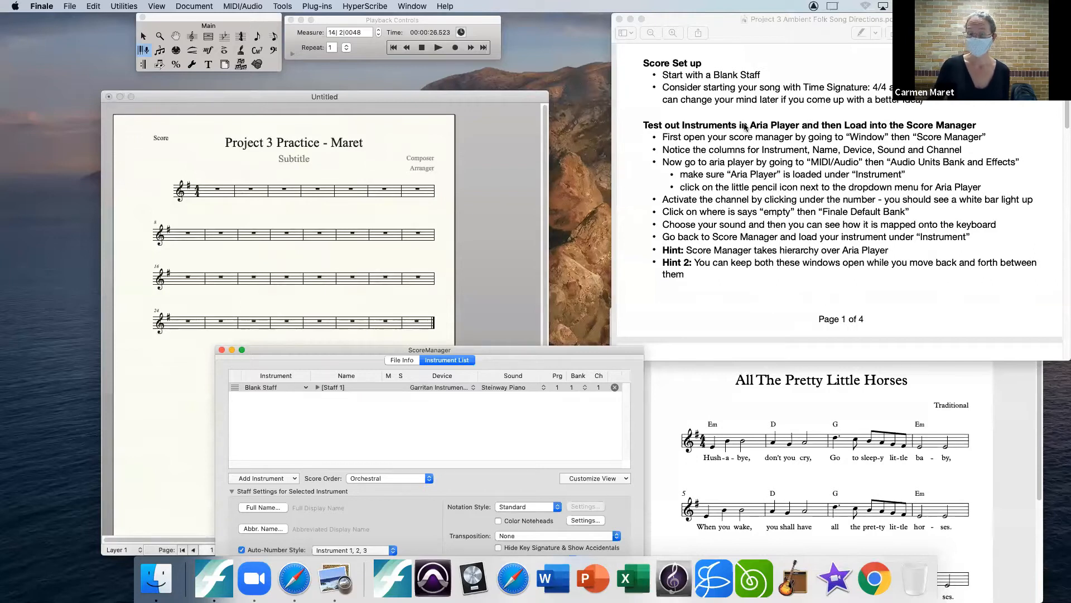
{"action": "left_click_drag", "start_coordinate": [440, 351], "coordinate": [490, 354]}
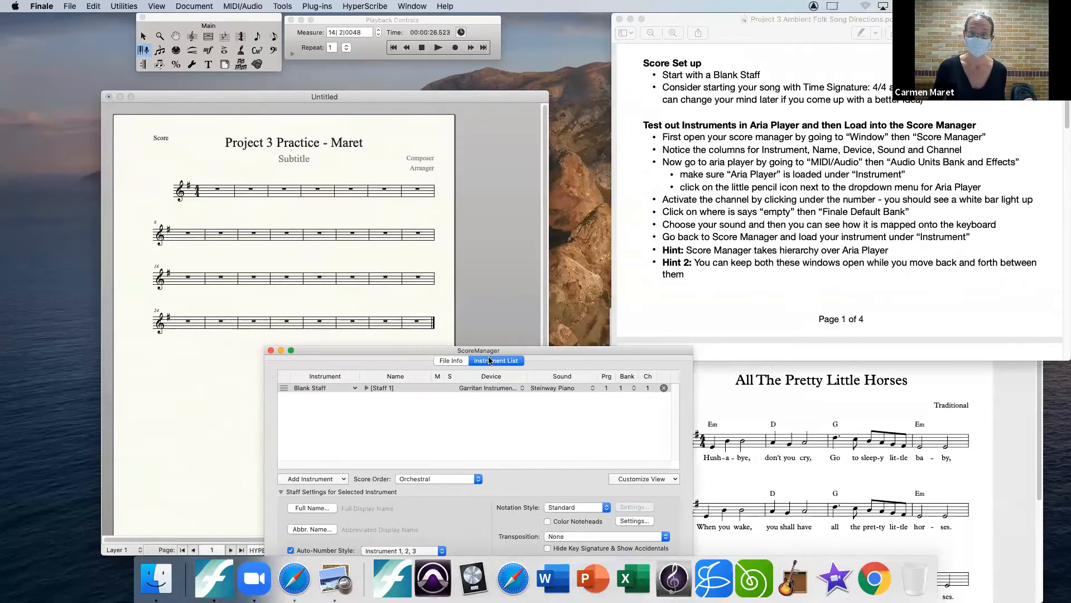
Open Audio Units Banks & Effects, keep ARIA Player as the Bank 1 instrument and move the dialog off the directions
{"action": "left_click", "coordinate": [243, 7]}
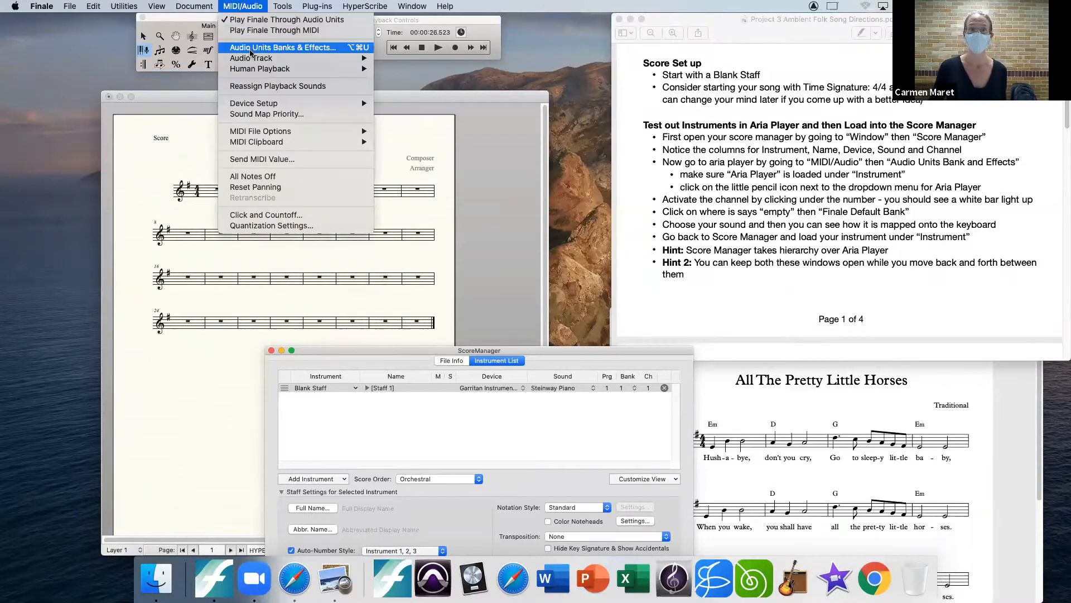
{"action": "left_click", "coordinate": [250, 49]}
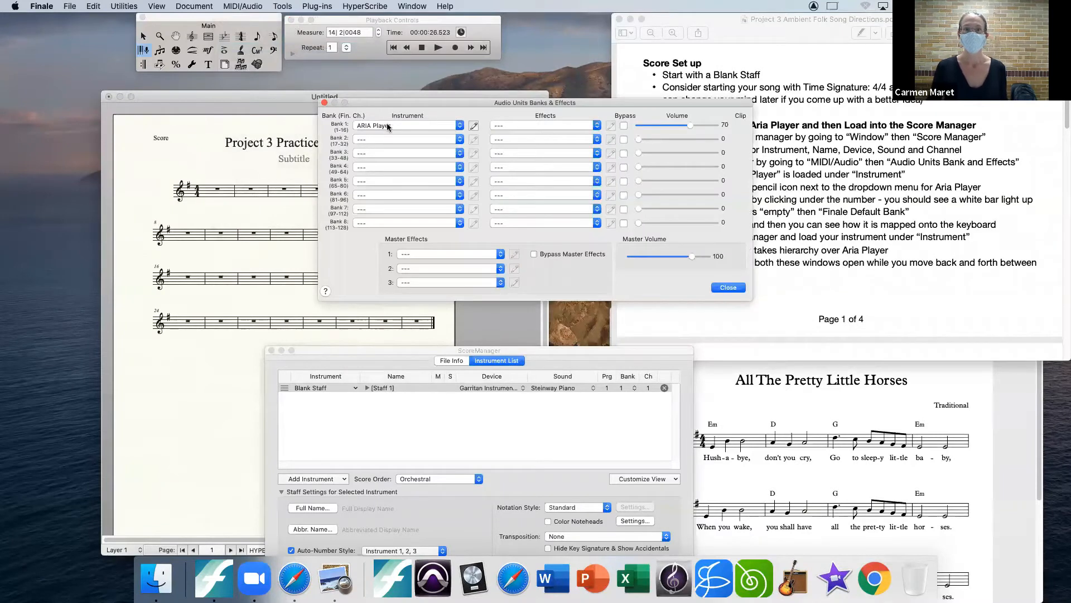
{"action": "left_click", "coordinate": [386, 125]}
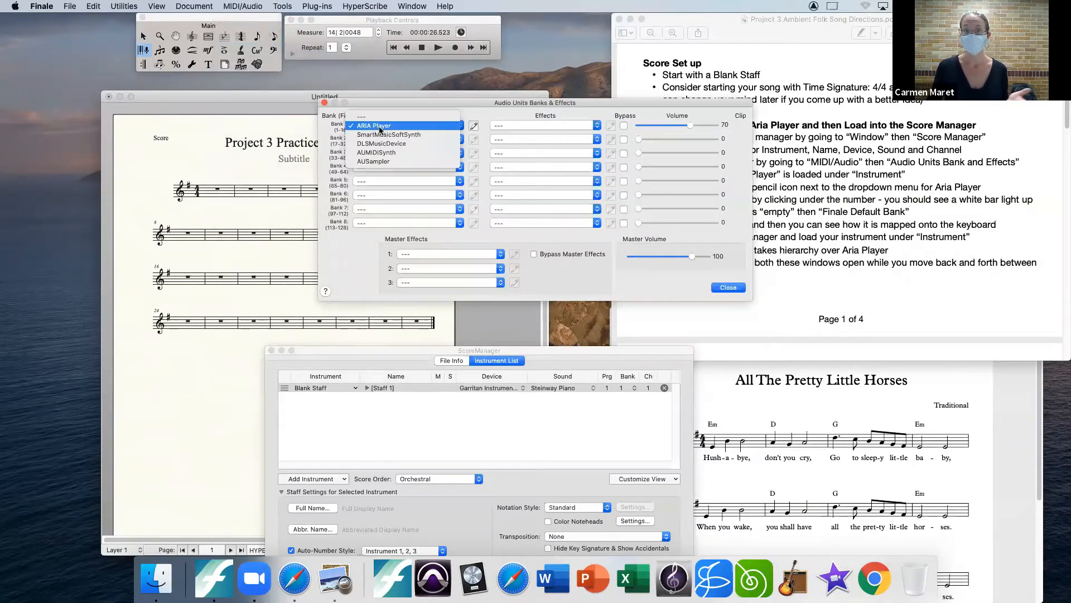
{"action": "left_click", "coordinate": [378, 129]}
{"action": "left_click_drag", "start_coordinate": [398, 100], "coordinate": [148, 87]}
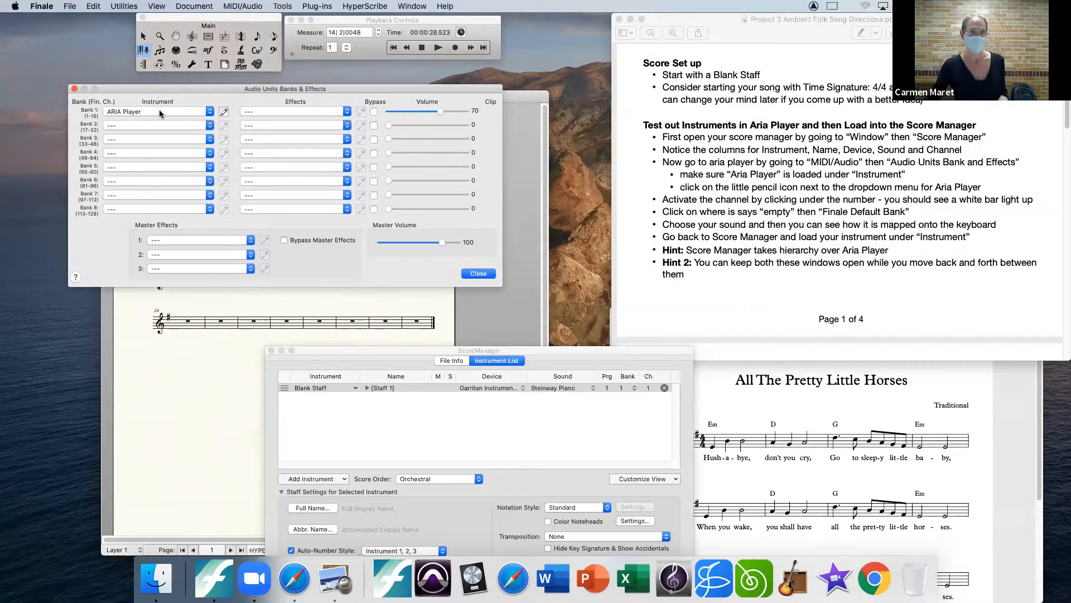
Open Bank 1's ARIA Player editor and arrange it with ScoreManager so the channels of both can be compared
{"action": "left_click", "coordinate": [224, 112]}
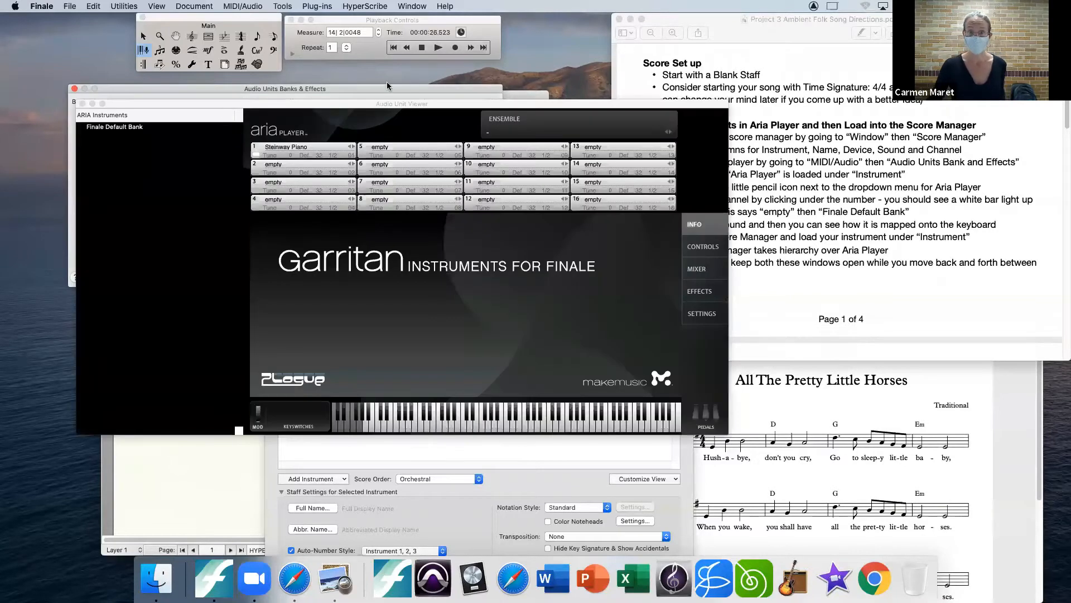
{"action": "left_click_drag", "start_coordinate": [432, 104], "coordinate": [380, 62]}
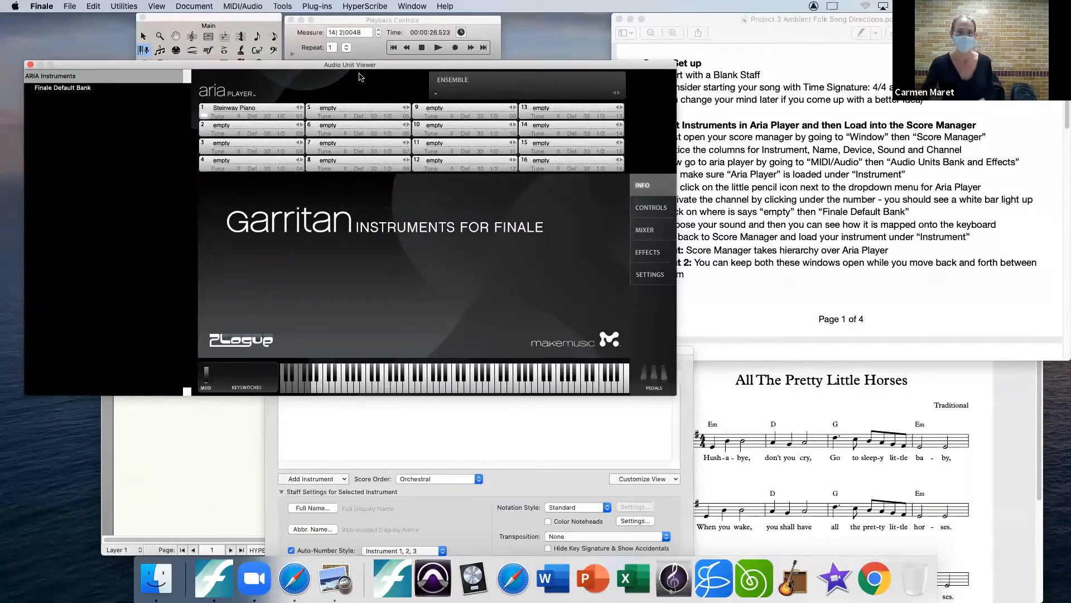
{"action": "left_click", "coordinate": [202, 110]}
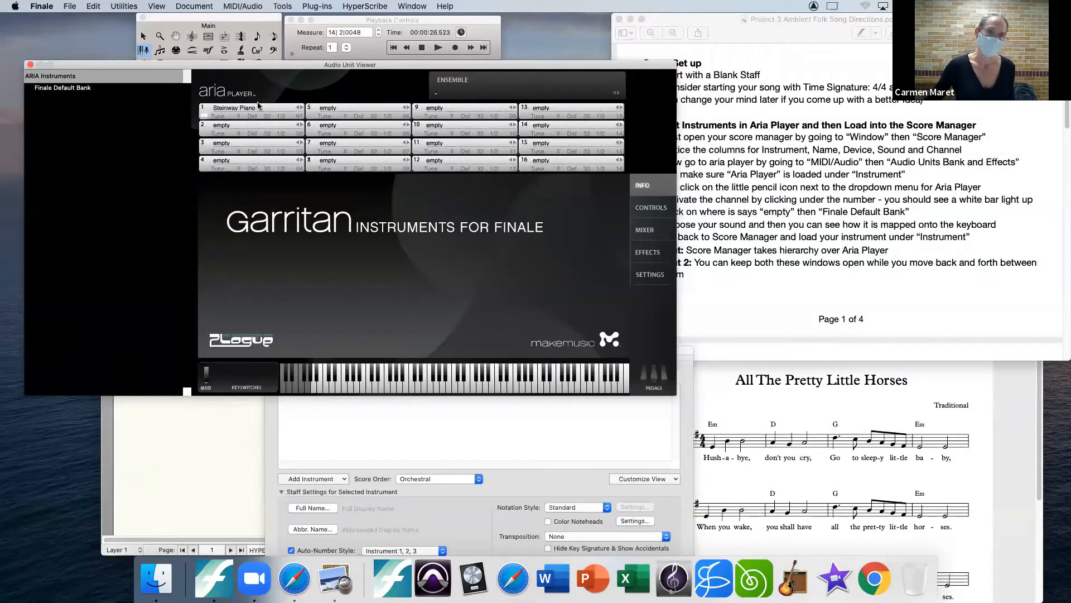
{"action": "left_click_drag", "start_coordinate": [326, 65], "coordinate": [309, 35]}
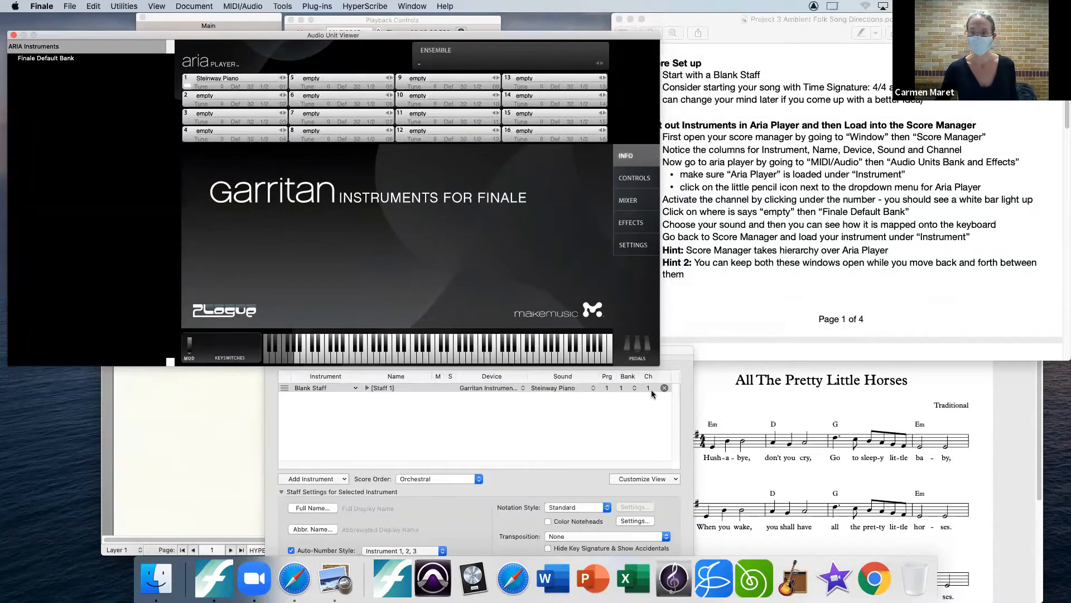
{"action": "left_click_drag", "start_coordinate": [678, 351], "coordinate": [759, 346]}
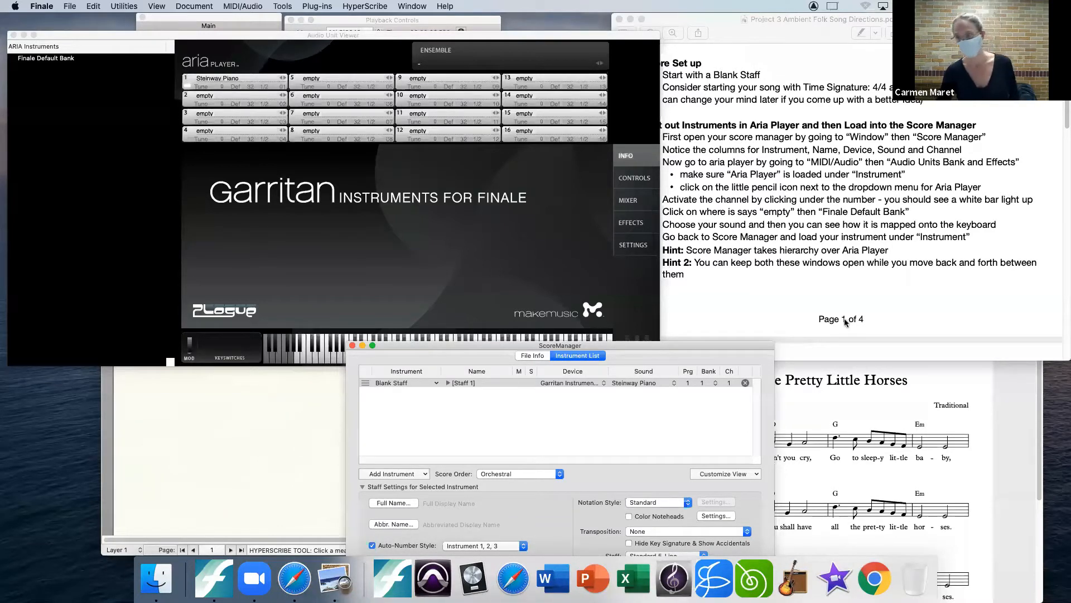
{"action": "left_click", "coordinate": [729, 382]}
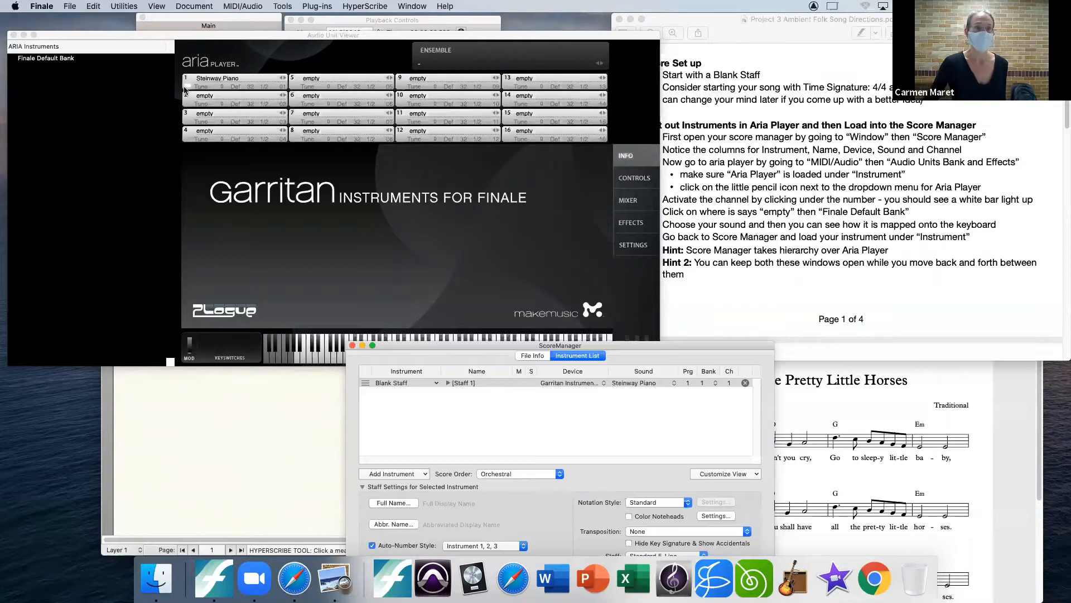
Activate ARIA Player channels 2, 3 and 4 in turn, then go back through channel 3 to channel 2
{"action": "left_click", "coordinate": [187, 104]}
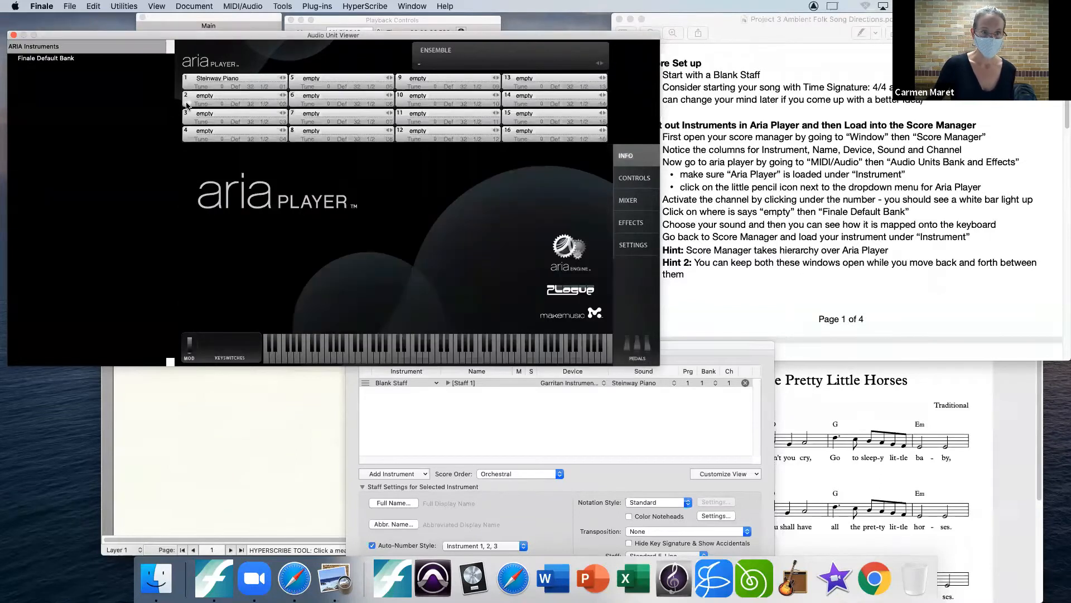
{"action": "left_click", "coordinate": [189, 122]}
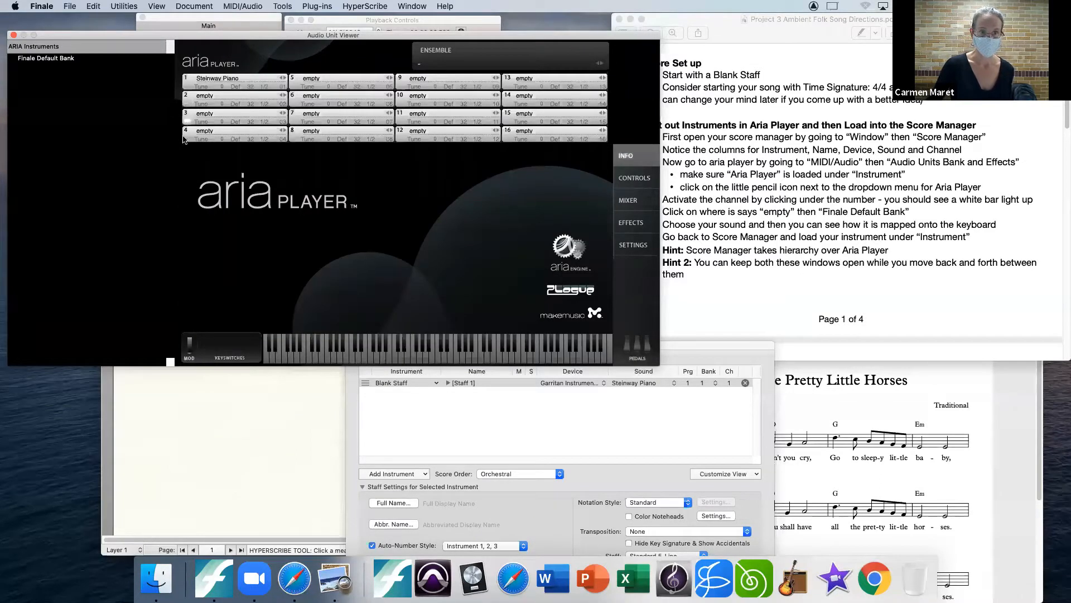
{"action": "left_click", "coordinate": [186, 139]}
{"action": "left_click", "coordinate": [187, 121]}
{"action": "left_click", "coordinate": [187, 104]}
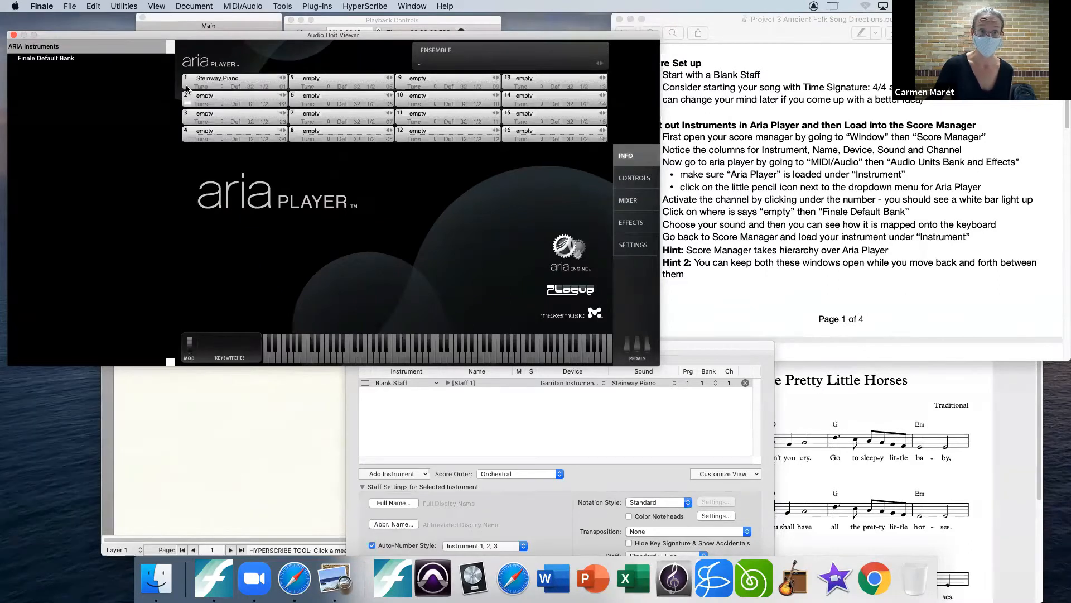
Activate ARIA Player channel 1 and audition the Steinway Piano with notes across the on-screen keyboard
{"action": "left_click", "coordinate": [188, 87]}
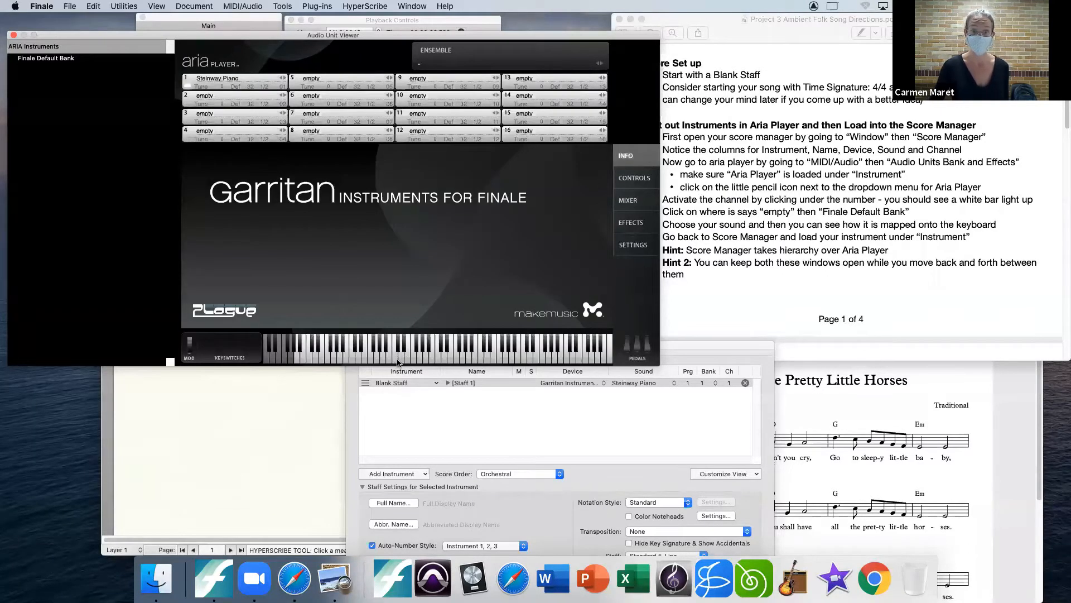
{"action": "left_click", "coordinate": [434, 360]}
{"action": "left_click", "coordinate": [475, 358]}
{"action": "left_click", "coordinate": [531, 358]}
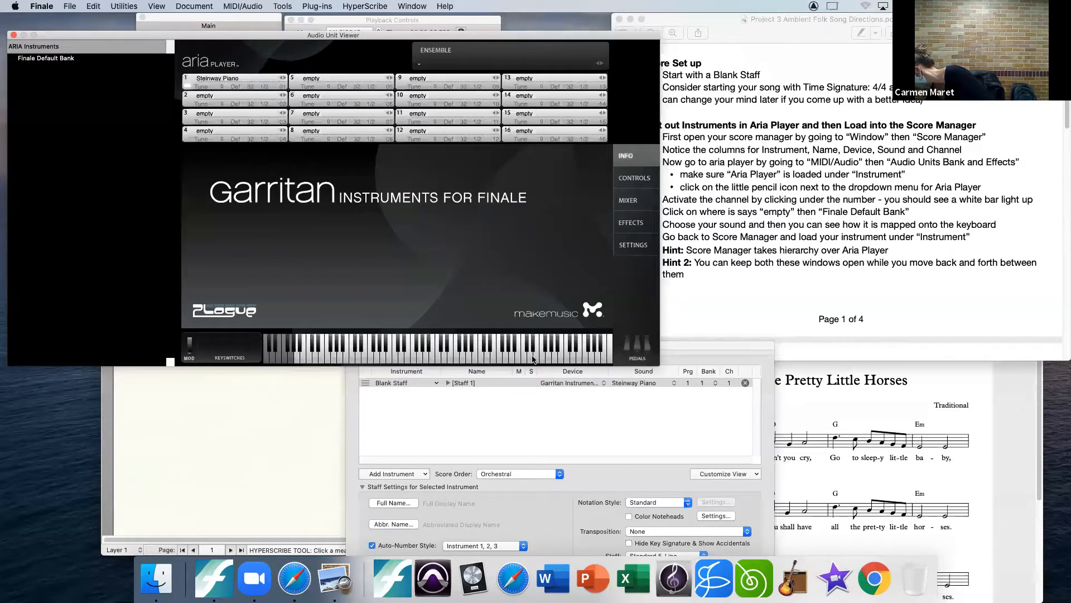
{"action": "left_click", "coordinate": [354, 357]}
{"action": "left_click", "coordinate": [420, 357]}
{"action": "left_click", "coordinate": [463, 358]}
{"action": "left_click", "coordinate": [384, 358]}
{"action": "left_click", "coordinate": [321, 360]}
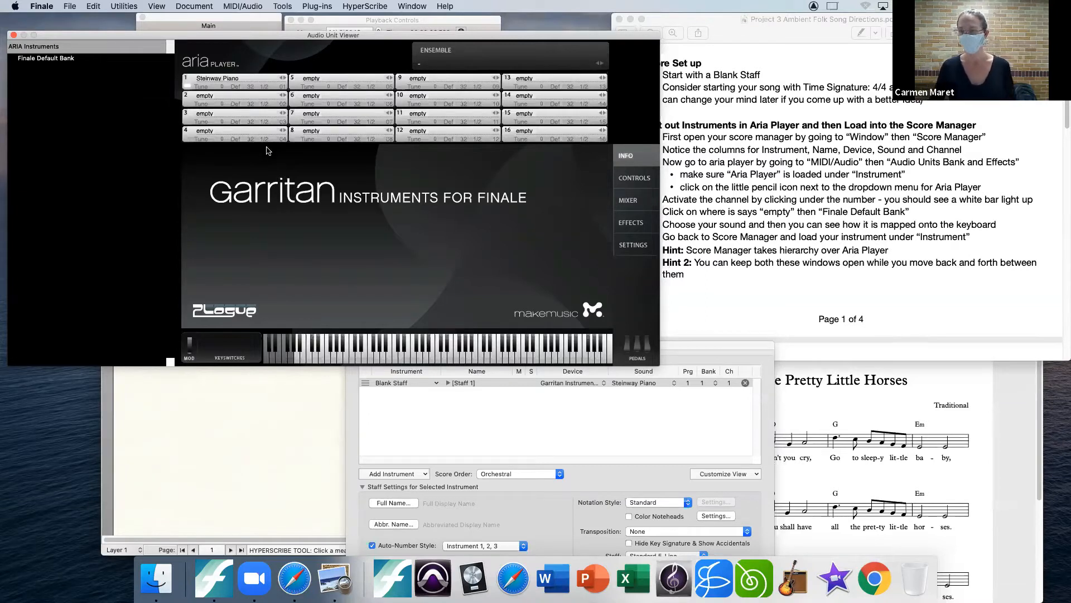
Load the Irish Flute from the World category of the Finale Default Bank into ARIA Player channel 1
{"action": "left_click", "coordinate": [231, 80]}
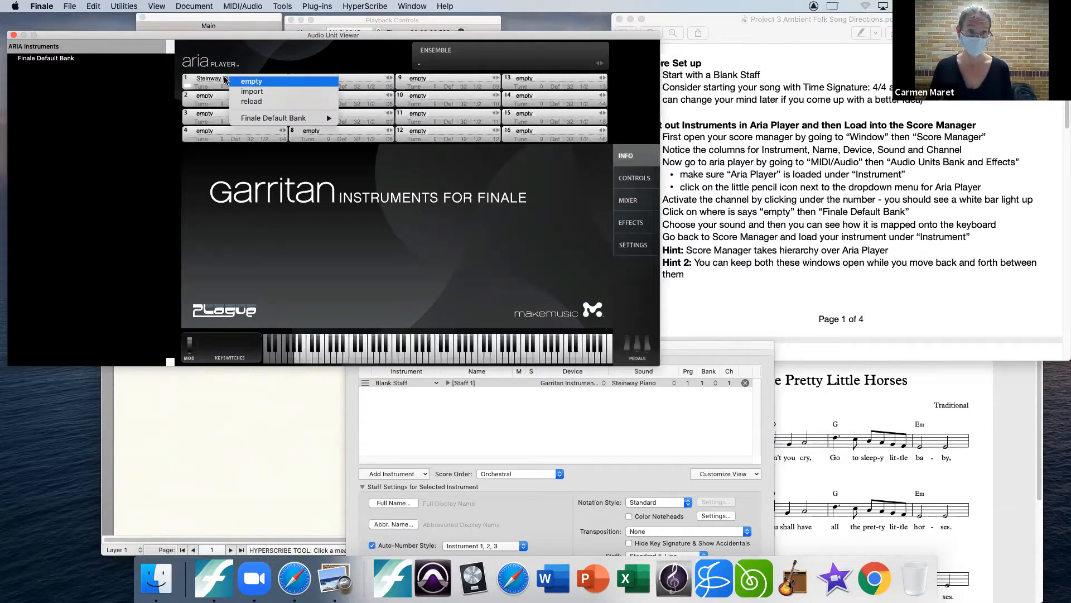
{"action": "mouse_move", "coordinate": [268, 119]}
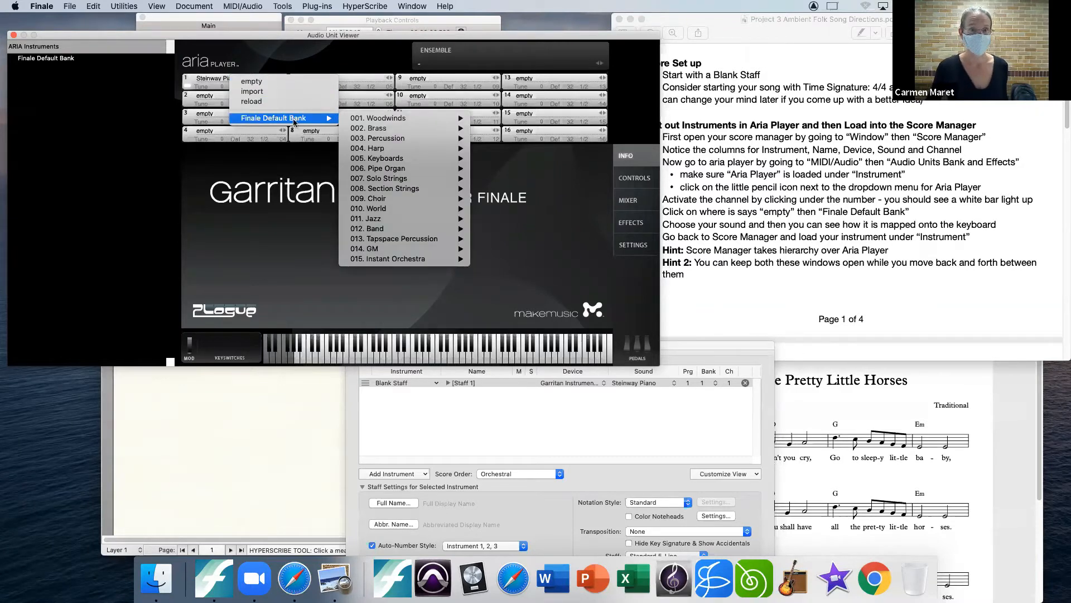
{"action": "mouse_move", "coordinate": [405, 208]}
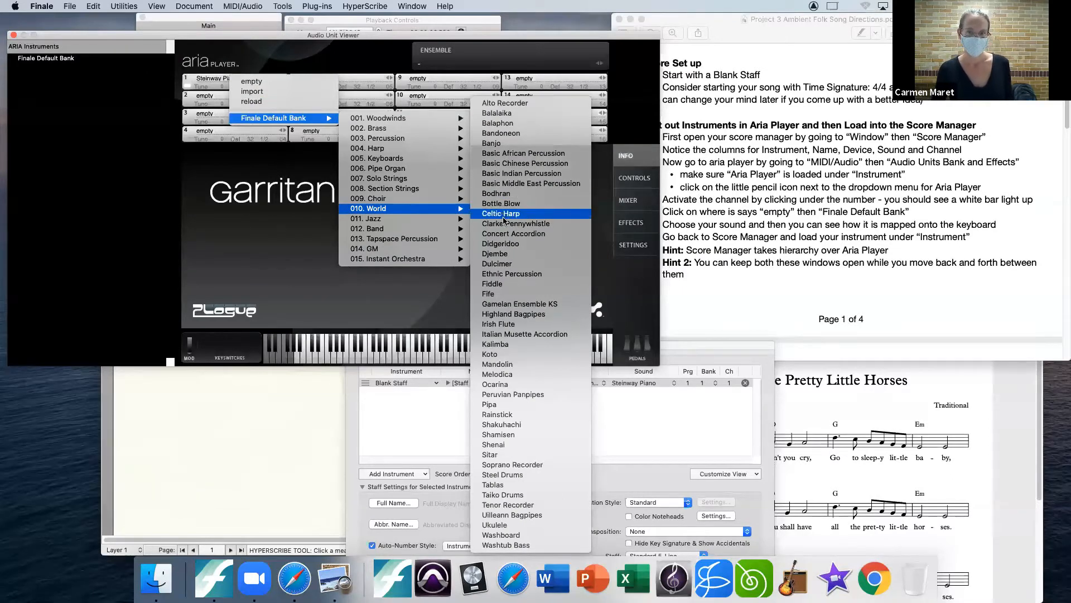
{"action": "left_click", "coordinate": [507, 324]}
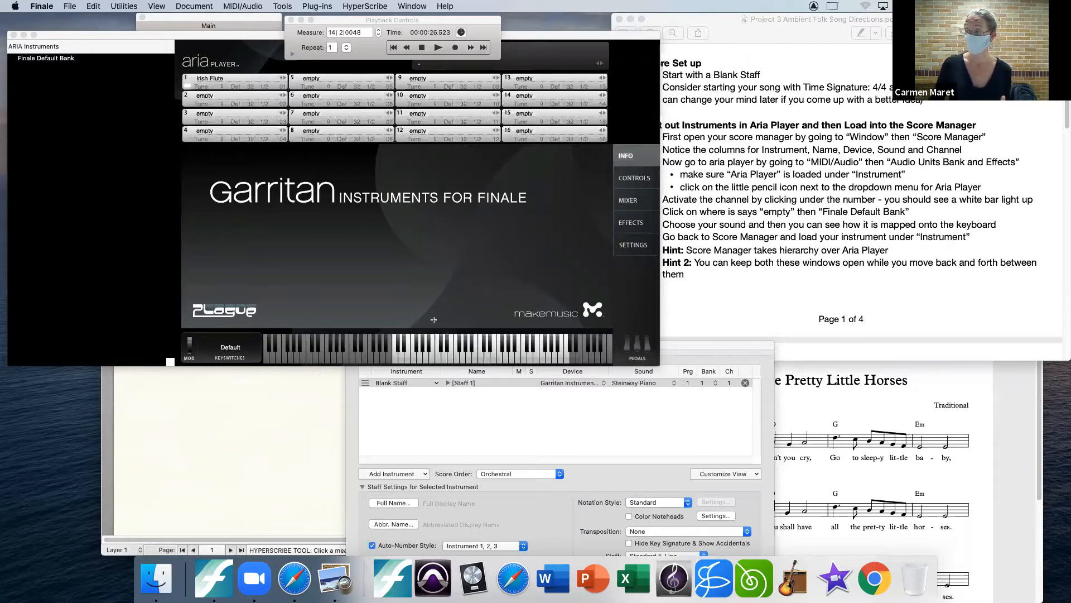
Audition the Irish Flute with several notes across its playable range on ARIA Player's keyboard
{"action": "left_click", "coordinate": [394, 359]}
{"action": "left_click", "coordinate": [420, 360]}
{"action": "left_click", "coordinate": [451, 359]}
{"action": "left_click", "coordinate": [444, 360]}
{"action": "left_click", "coordinate": [441, 360]}
{"action": "left_click", "coordinate": [466, 359]}
{"action": "left_click", "coordinate": [479, 360]}
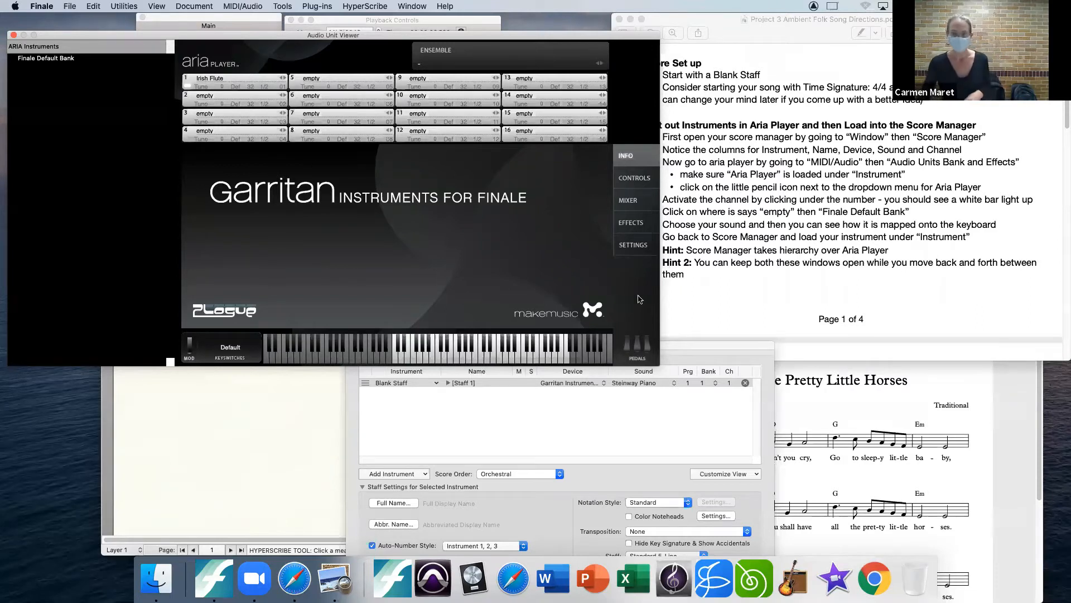
Move ScoreManager up over ARIA Player so both channel 1 entries can be compared, leaving ScoreManager in front
{"action": "left_click_drag", "start_coordinate": [697, 350], "coordinate": [650, 225]}
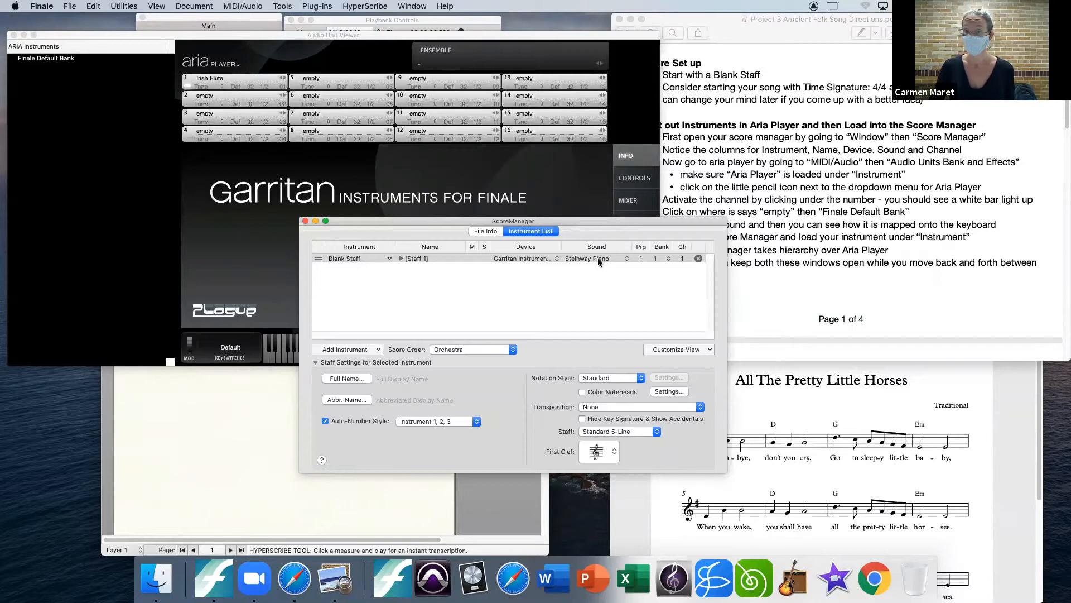
{"action": "left_click_drag", "start_coordinate": [603, 221], "coordinate": [603, 207]}
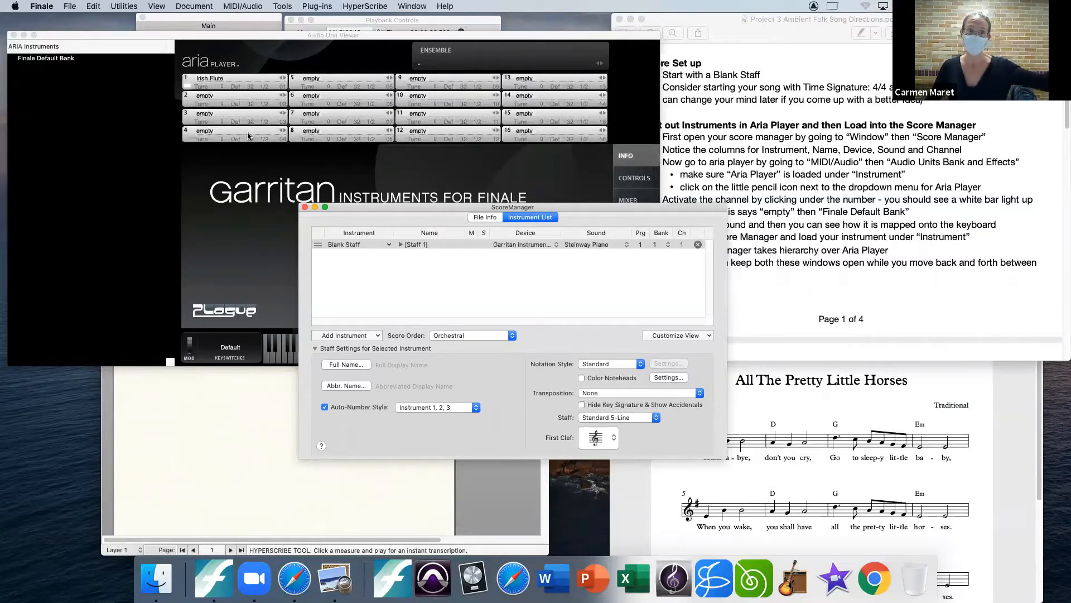
{"action": "left_click", "coordinate": [240, 70]}
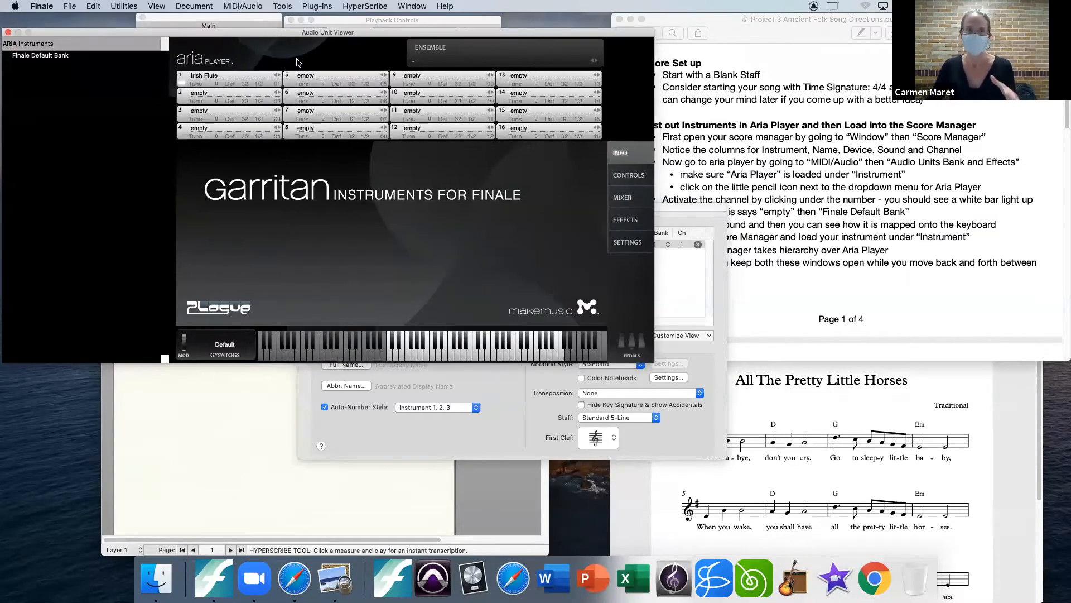
{"action": "left_click", "coordinate": [369, 433]}
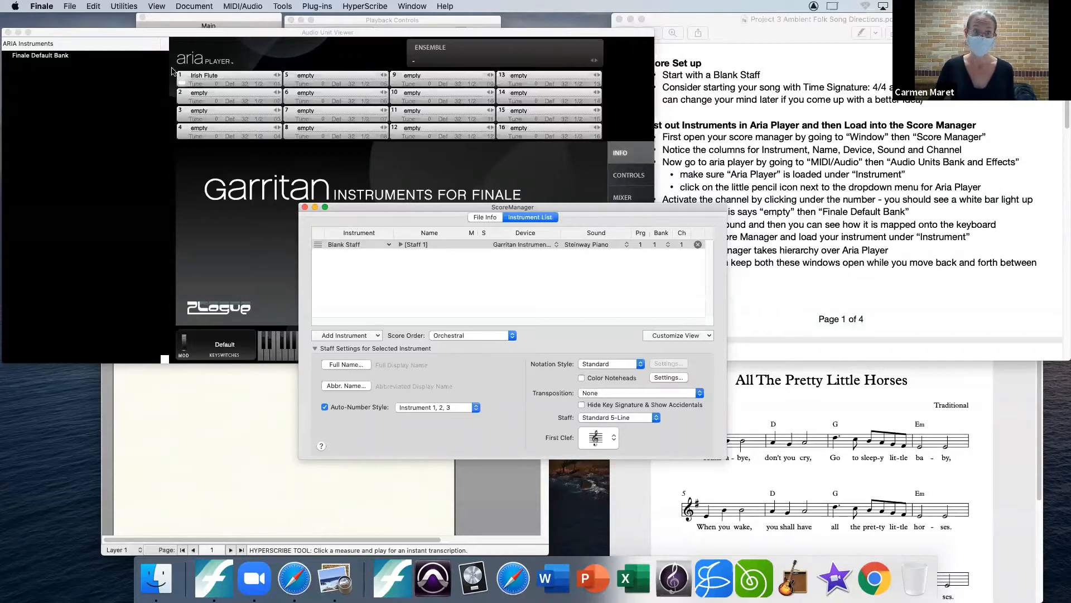
Change the blank staff's instrument in ScoreManager to Irish Flute from the World woodwinds
{"action": "left_click", "coordinate": [352, 247]}
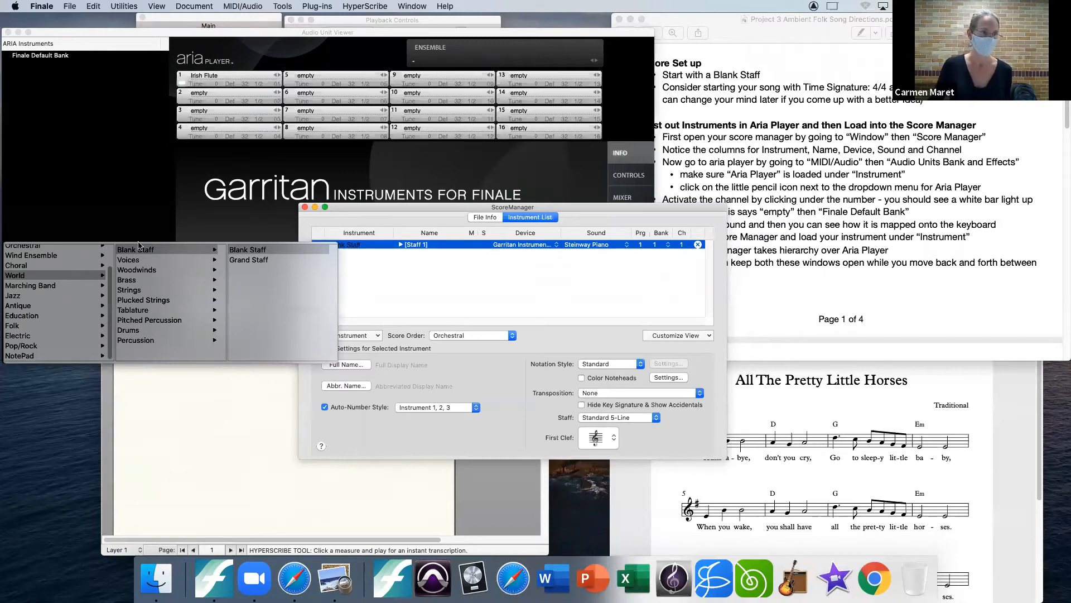
{"action": "left_click", "coordinate": [44, 275]}
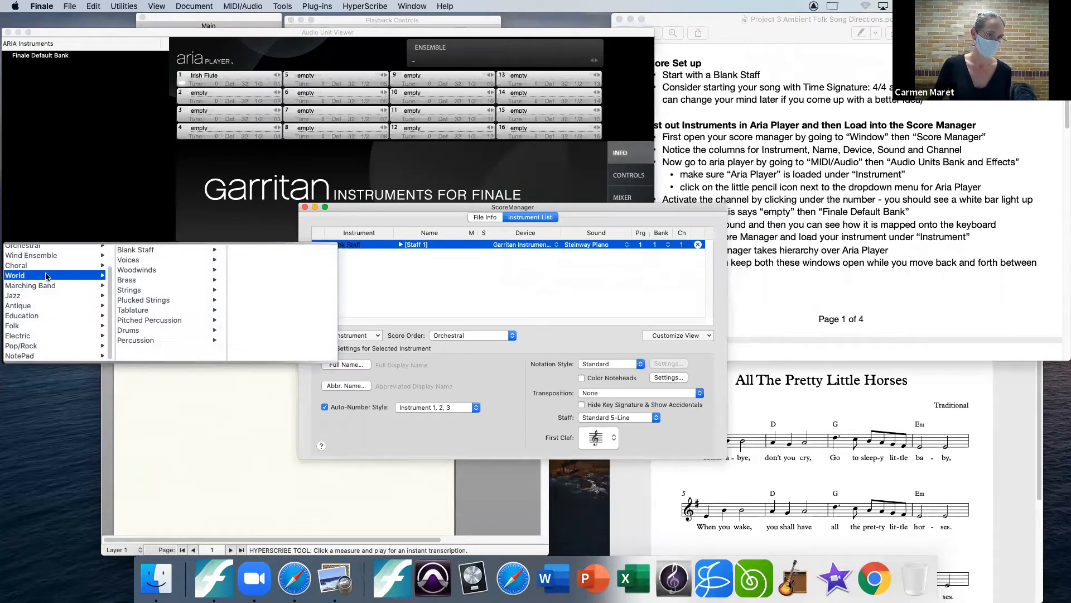
{"action": "left_click", "coordinate": [140, 270]}
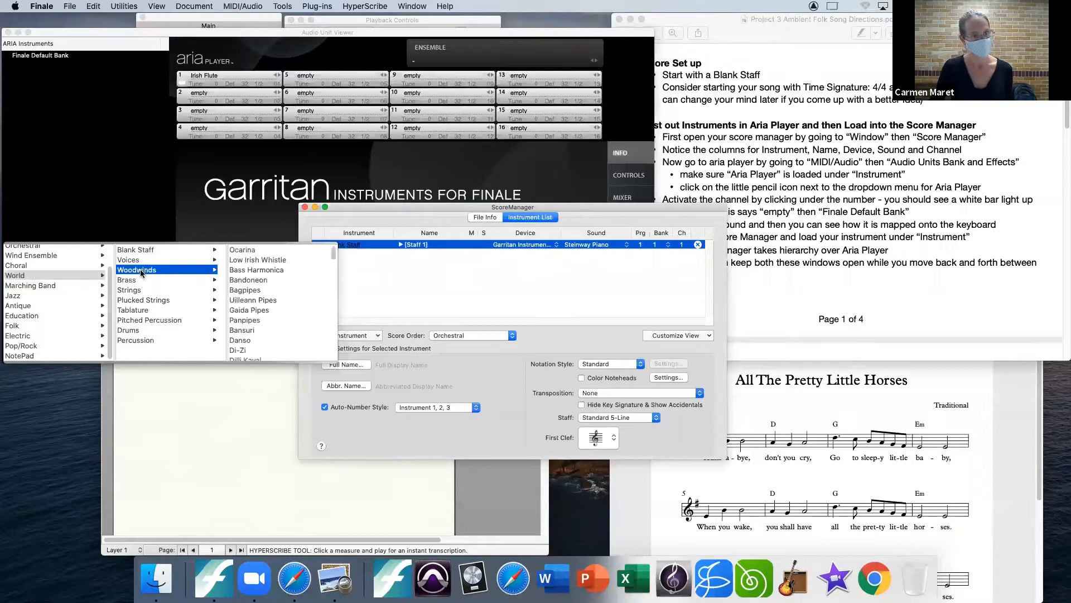
{"action": "left_click_drag", "start_coordinate": [333, 251], "coordinate": [333, 274]}
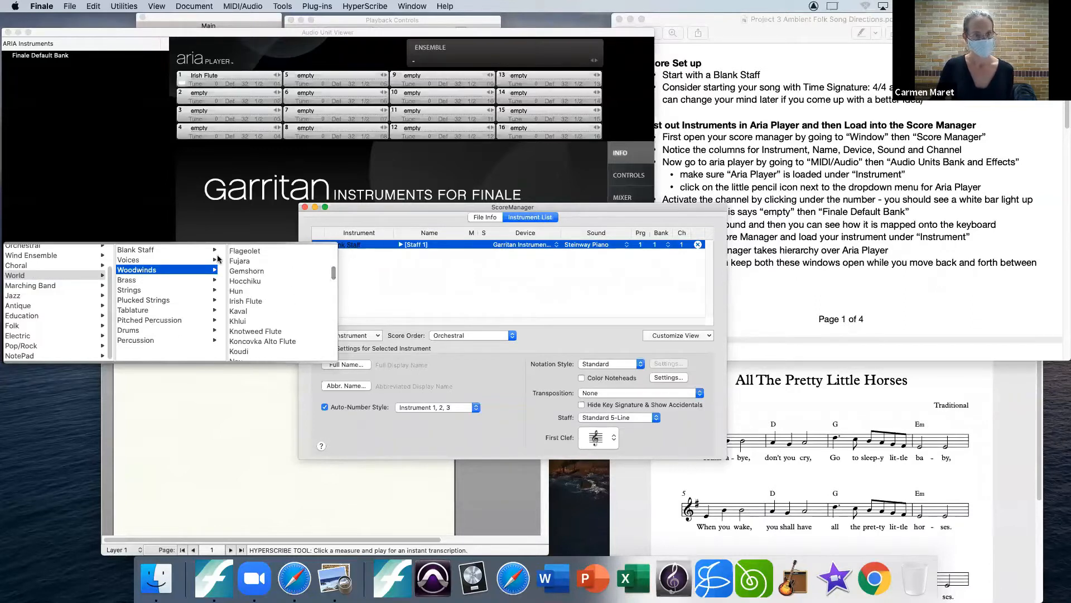
{"action": "left_click", "coordinate": [251, 301]}
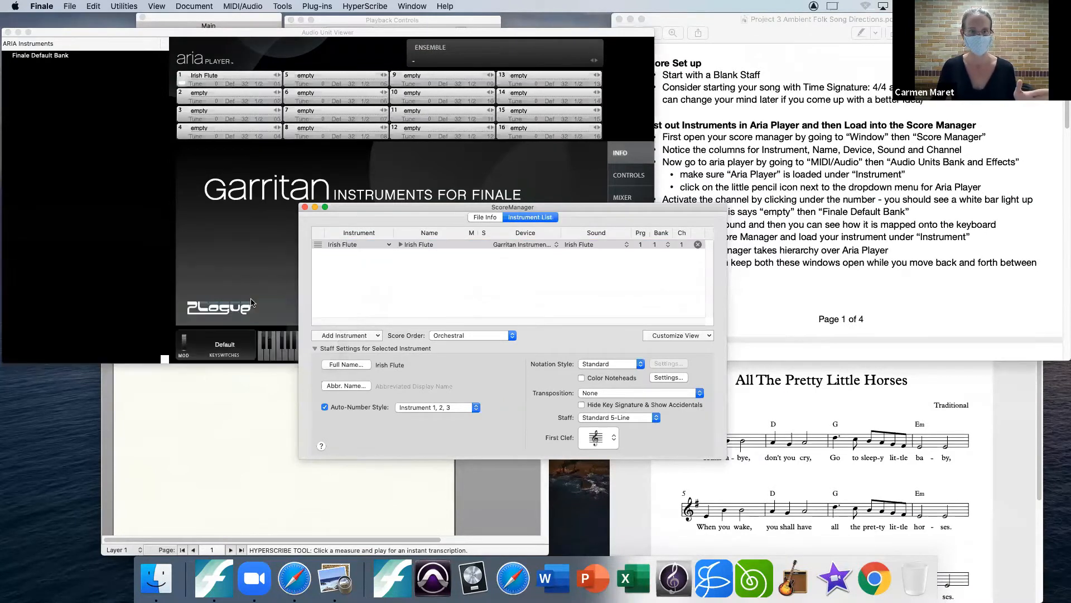
Move ScoreManager aside, and close it along with the ARIA Player editor and the Audio Units Banks & Effects dialog
{"action": "left_click_drag", "start_coordinate": [364, 209], "coordinate": [279, 177]}
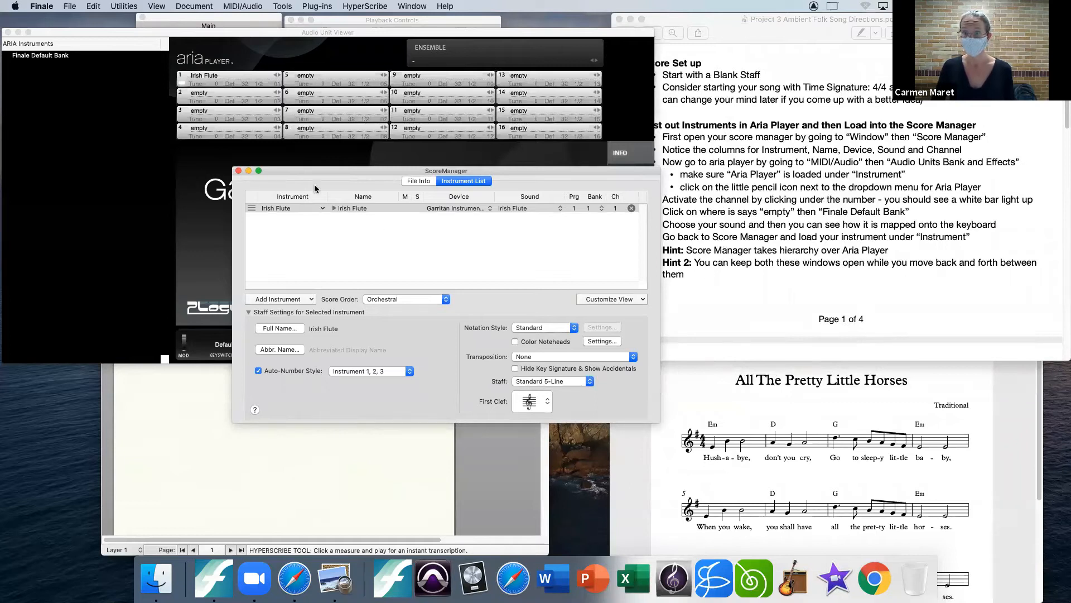
{"action": "left_click_drag", "start_coordinate": [450, 167], "coordinate": [682, 186]}
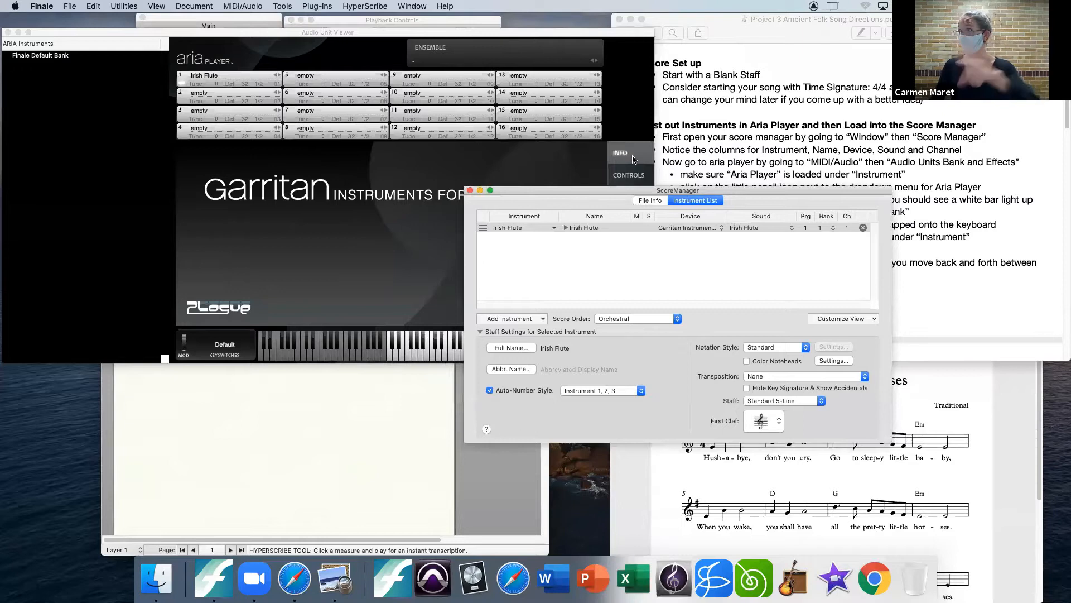
{"action": "left_click", "coordinate": [469, 190]}
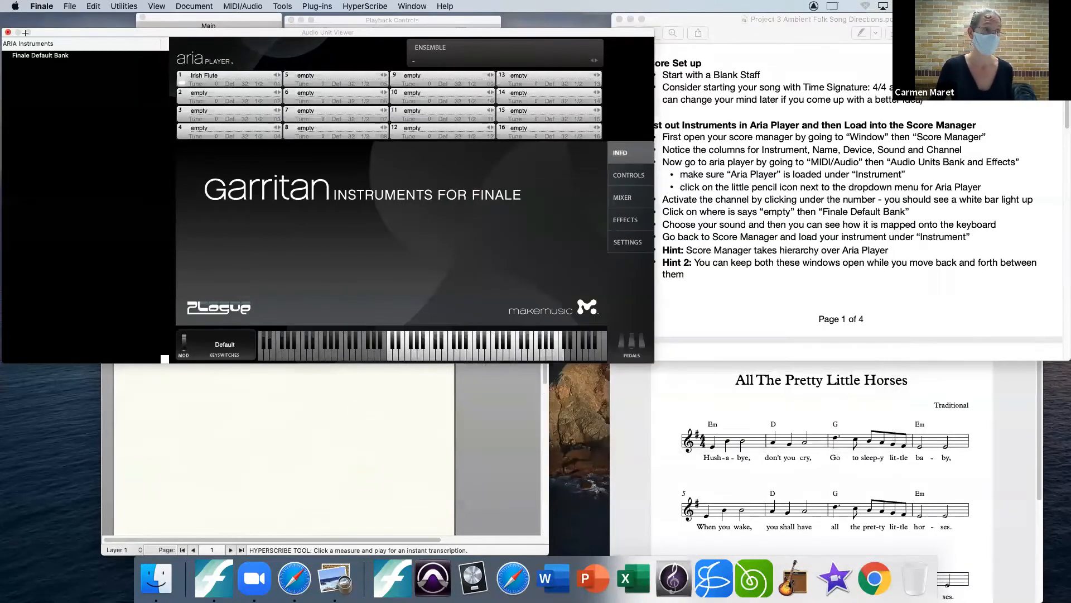
{"action": "left_click", "coordinate": [7, 33]}
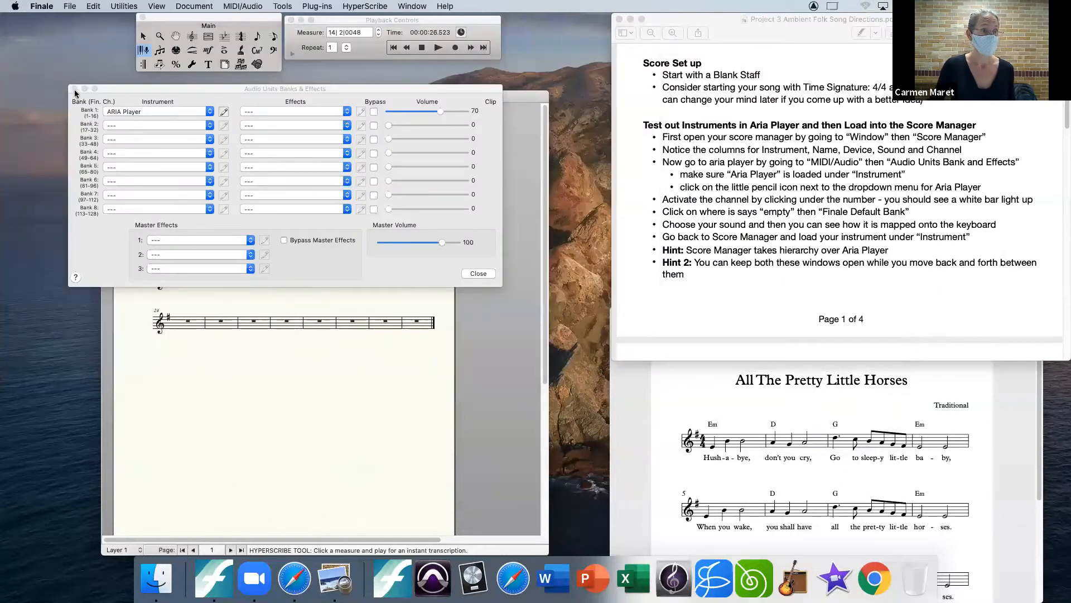
{"action": "left_click", "coordinate": [74, 88]}
Enter test quarter notes on the Irish Flute staff from measure 1 into measure 3 with the Speedy Entry Tool
{"action": "left_click", "coordinate": [274, 36]}
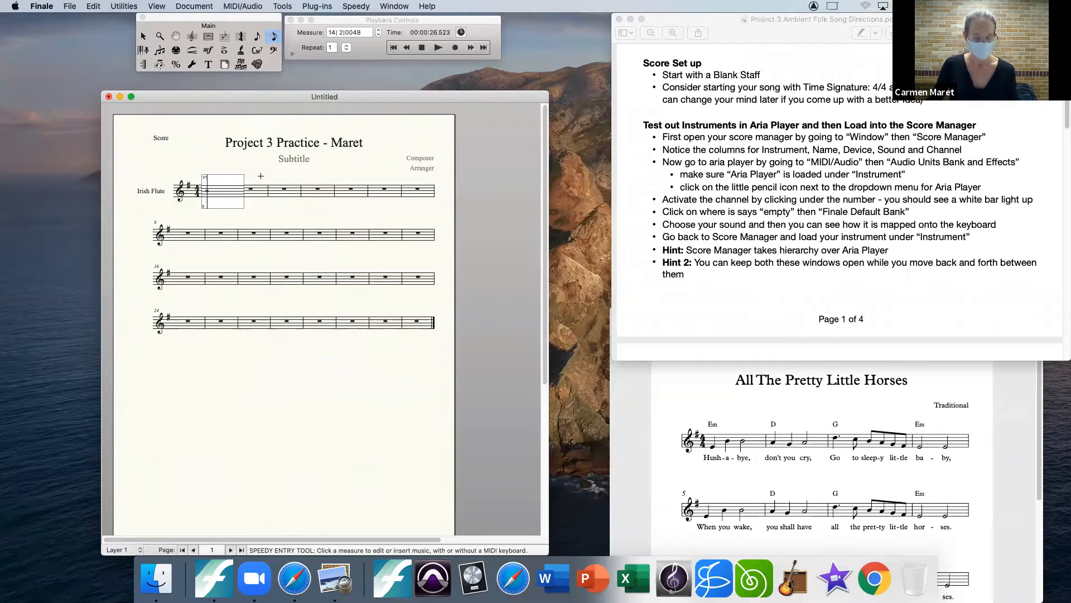
{"action": "key", "text": "5"}
{"action": "key", "text": "5"}
{"action": "key", "text": "5"}
{"action": "key", "text": "5"}
{"action": "key", "text": "5"}
{"action": "key", "text": "5"}
{"action": "key", "text": "5"}
{"action": "key", "text": "5"}
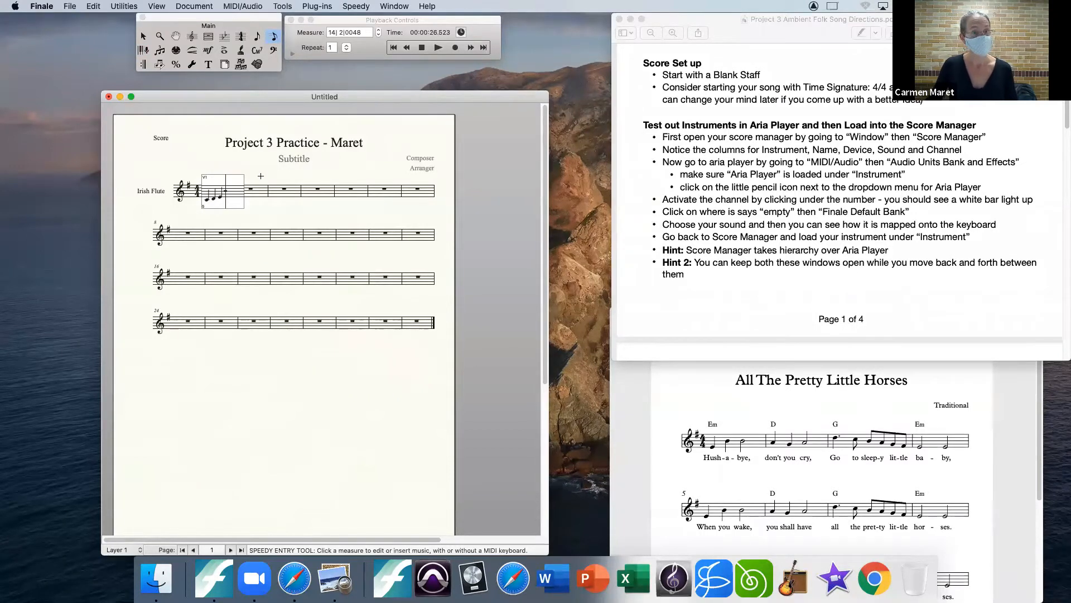
{"action": "key", "text": "5"}
{"action": "key", "text": "5"}
{"action": "key", "text": "5"}
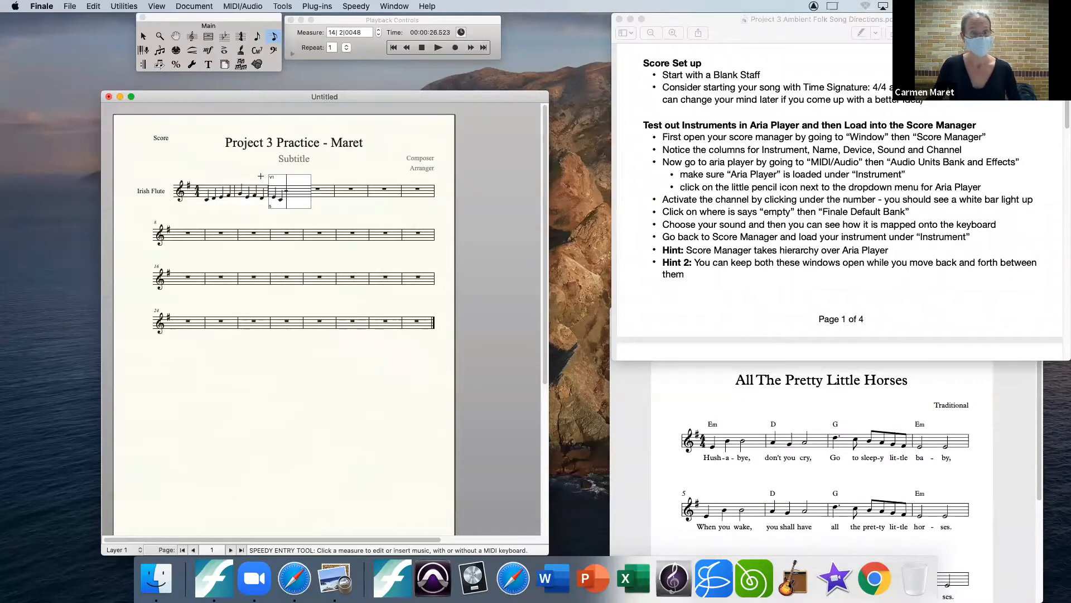
Delete the test notes from the first three measures of the Irish Flute staff
{"action": "left_click", "coordinate": [207, 191]}
{"action": "key", "text": "Delete"}
{"action": "key", "text": "Right"}
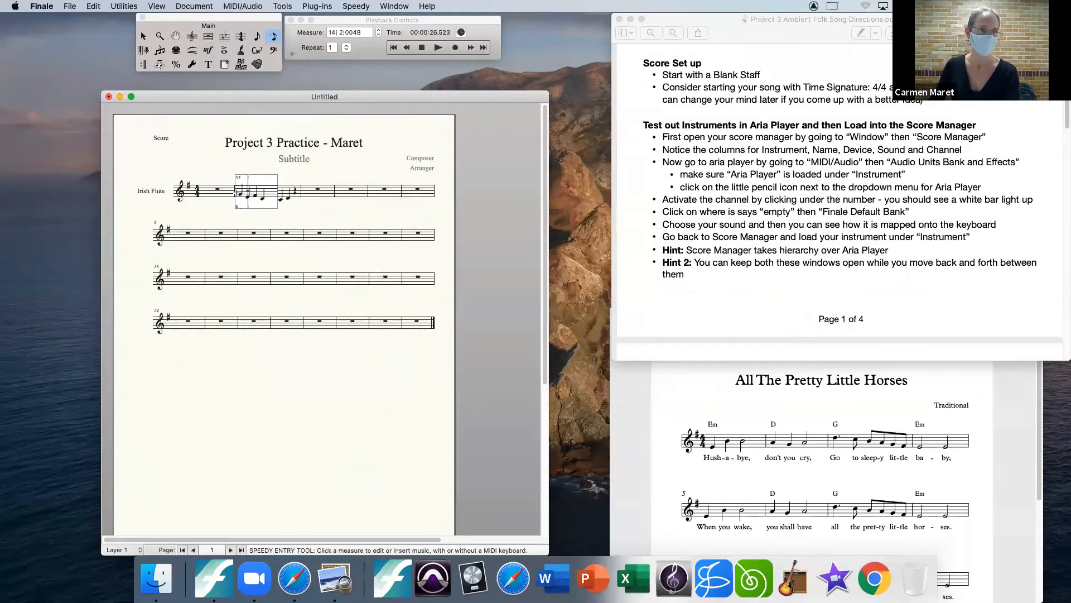
{"action": "key", "text": "Delete"}
{"action": "key", "text": "Delete"}
{"action": "key", "text": "Delete"}
{"action": "key", "text": "Right"}
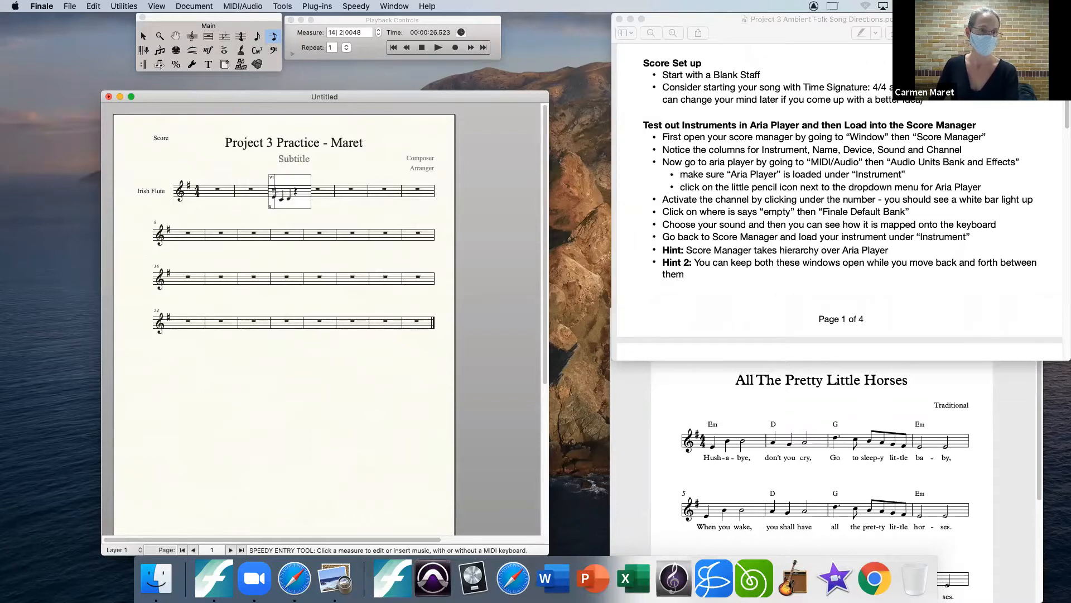
{"action": "key", "text": "Delete"}
{"action": "key", "text": "Delete"}
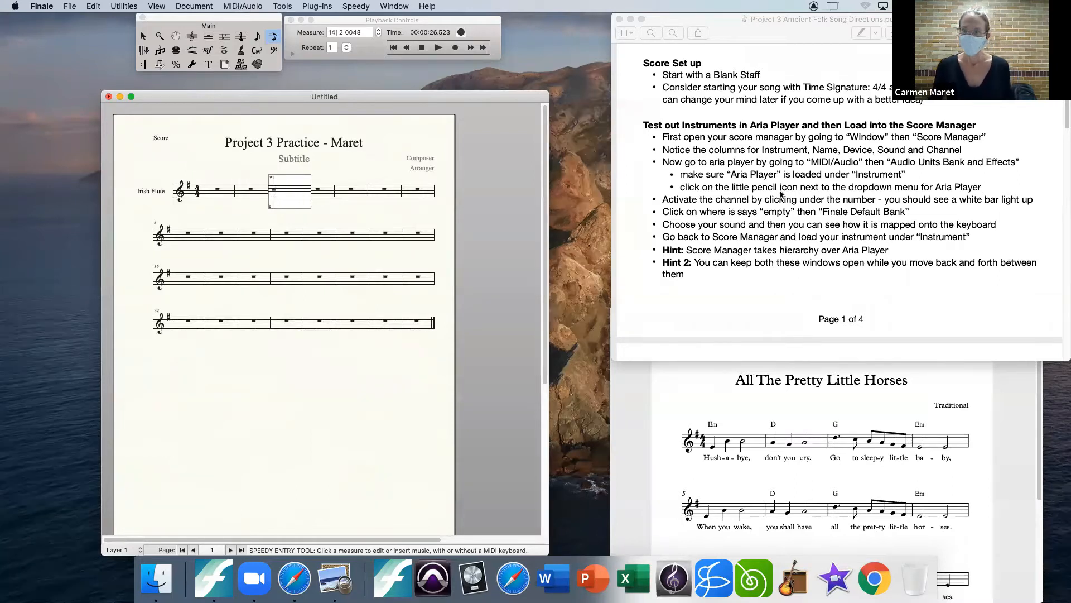
Bring up the Hyperscribe section of the directions in Preview, and return to Finale to activate the HyperScribe Tool
{"action": "left_click", "coordinate": [792, 146]}
{"action": "scroll", "coordinate": [792, 146], "scroll_direction": "down", "scroll_amount": 5}
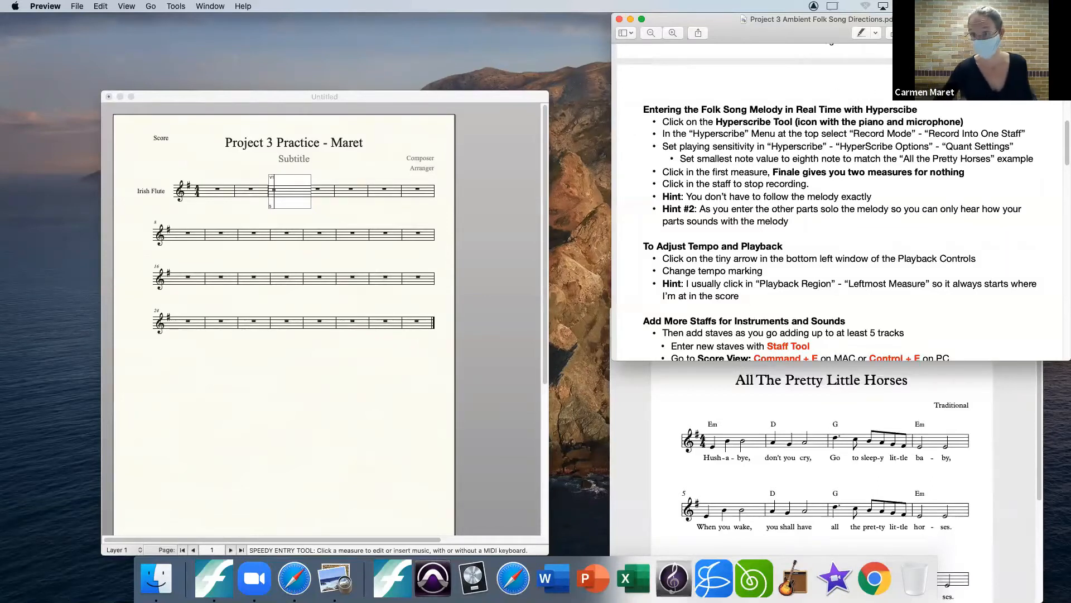
{"action": "left_click", "coordinate": [200, 163]}
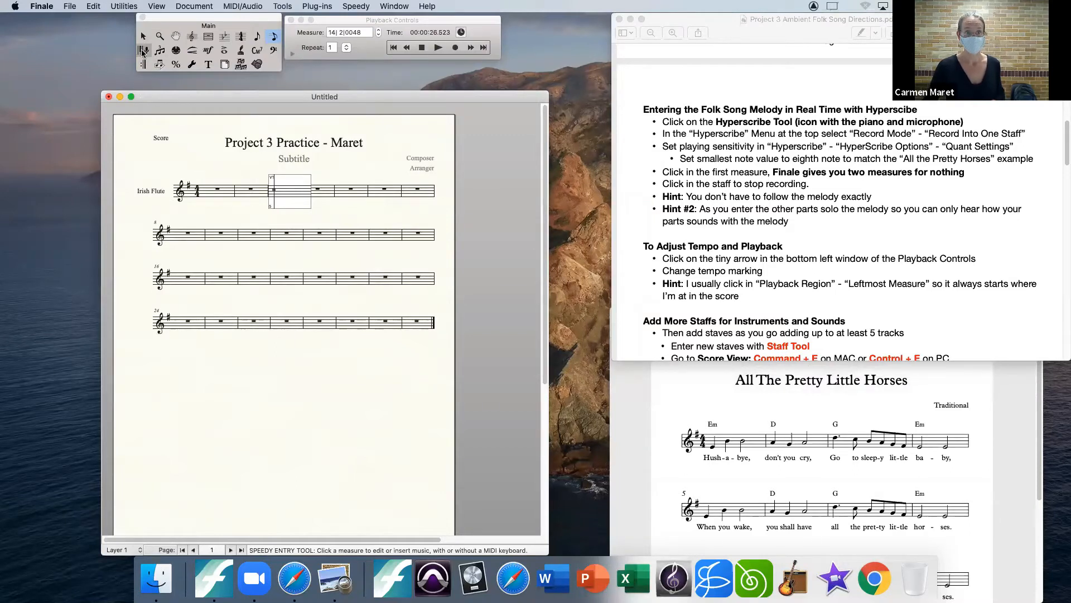
{"action": "left_click", "coordinate": [143, 52]}
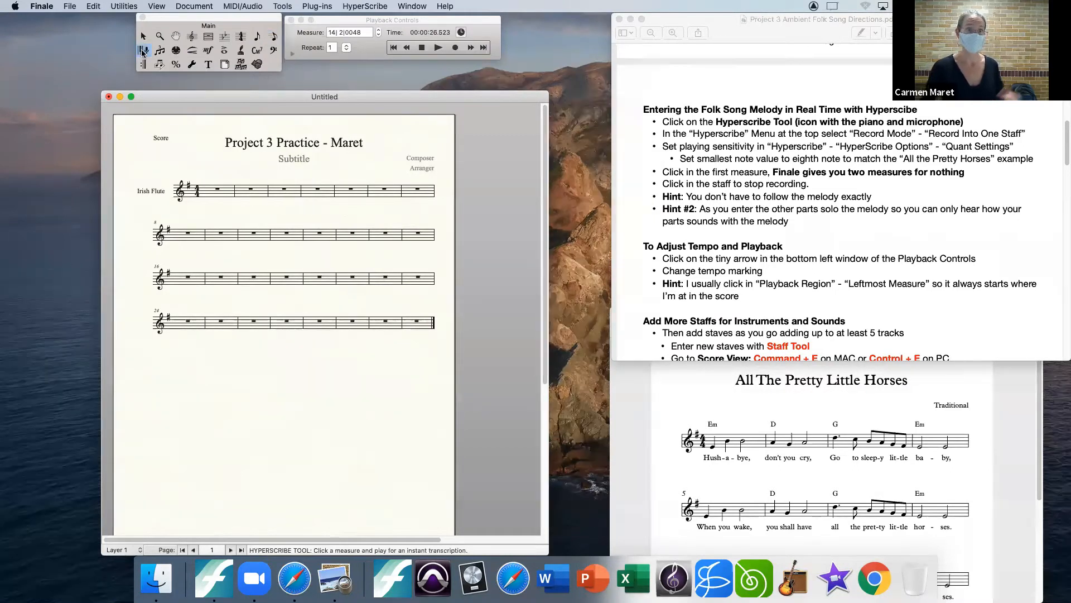
Confirm the HyperScribe options for channel 1 only, with quantization set to an eighth note (512 EDUs) as smallest value and No Tuplets
{"action": "left_click", "coordinate": [368, 6]}
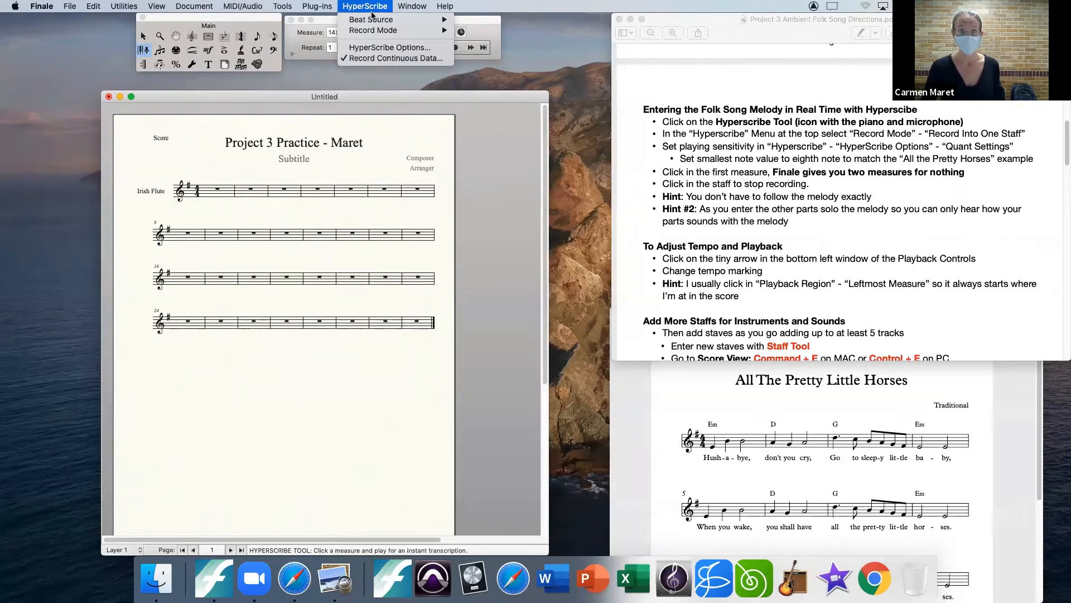
{"action": "mouse_move", "coordinate": [370, 21]}
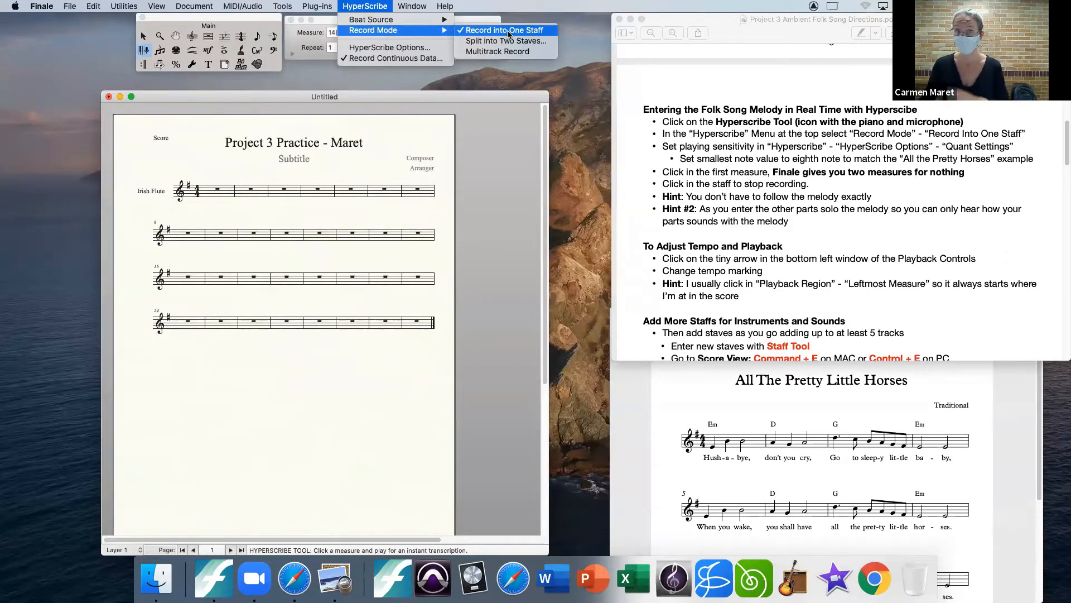
{"action": "left_click", "coordinate": [378, 49]}
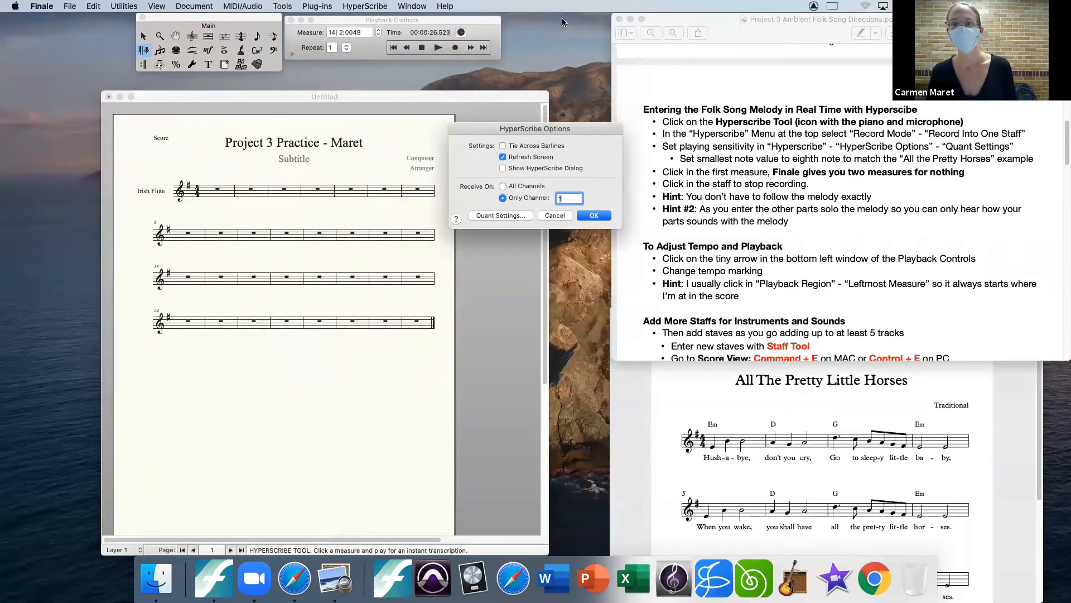
{"action": "left_click", "coordinate": [497, 215]}
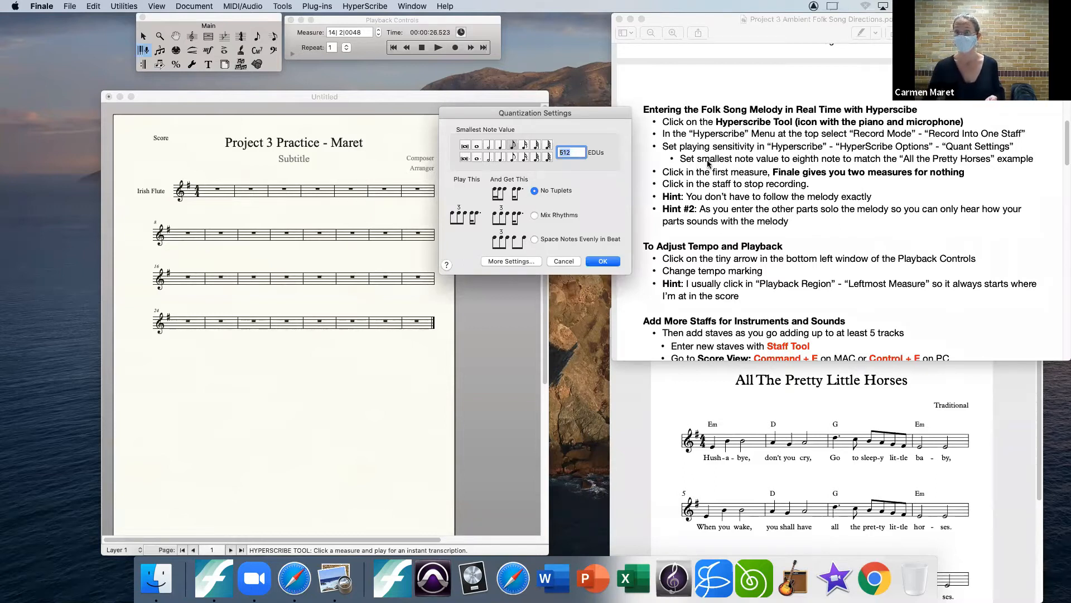
{"action": "left_click", "coordinate": [769, 161]}
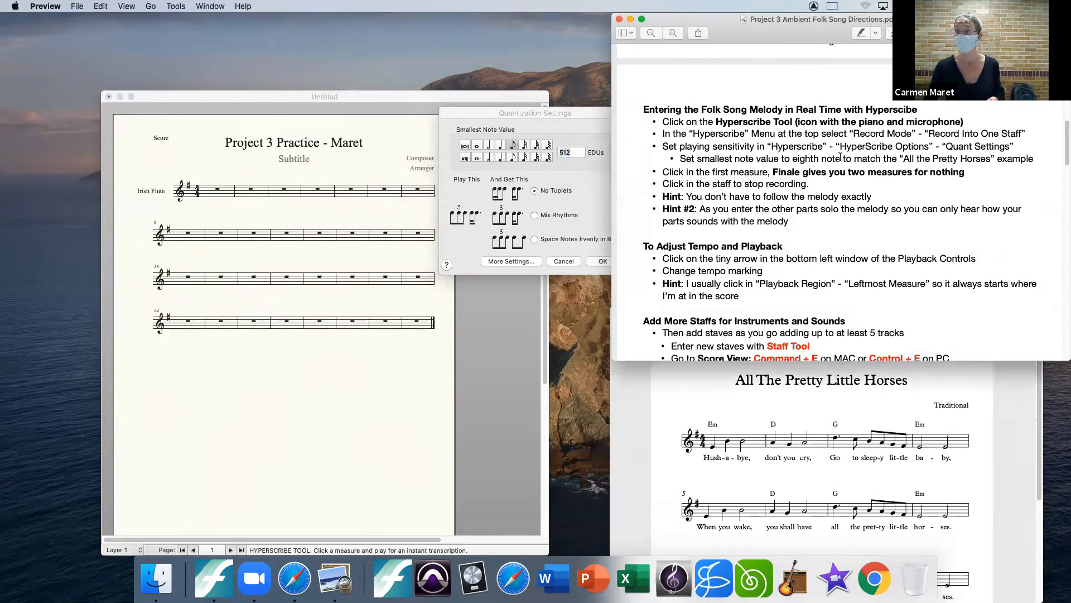
{"action": "left_click", "coordinate": [551, 114]}
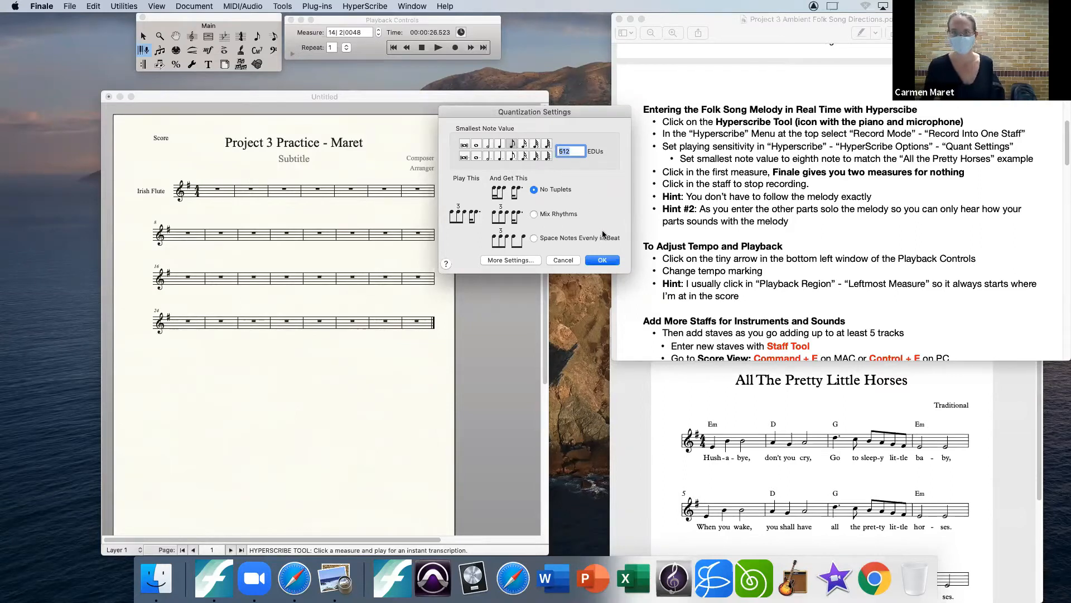
{"action": "left_click", "coordinate": [604, 260]}
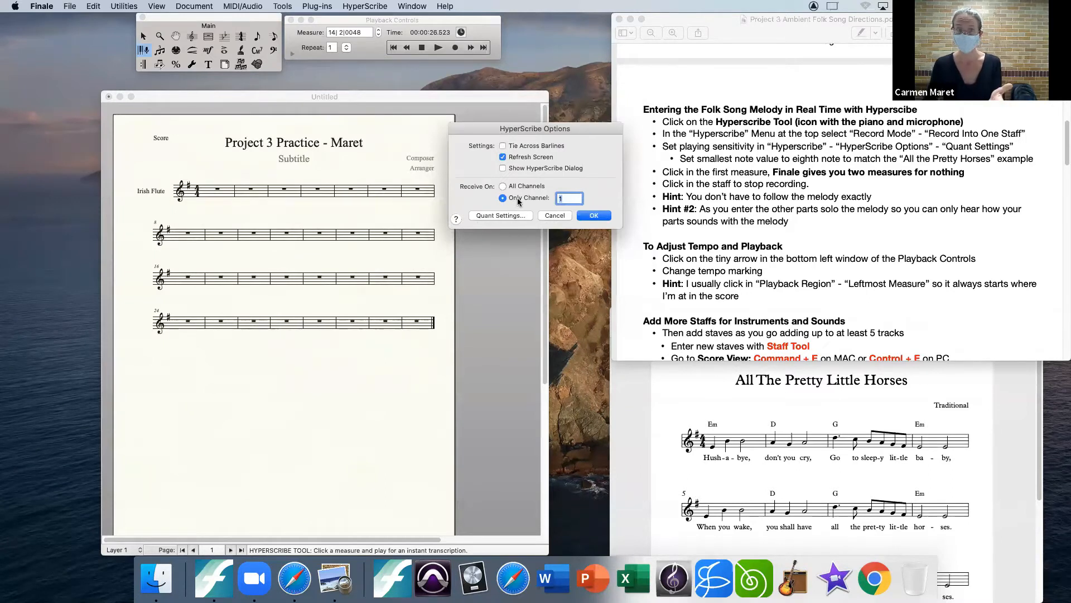
{"action": "left_click", "coordinate": [247, 7]}
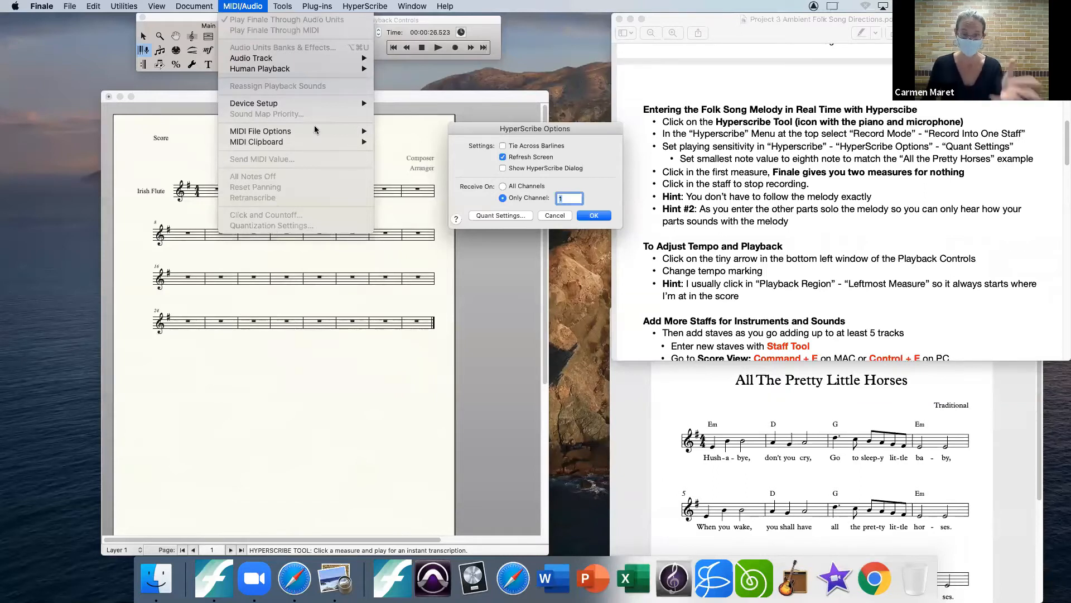
{"action": "left_click", "coordinate": [491, 94]}
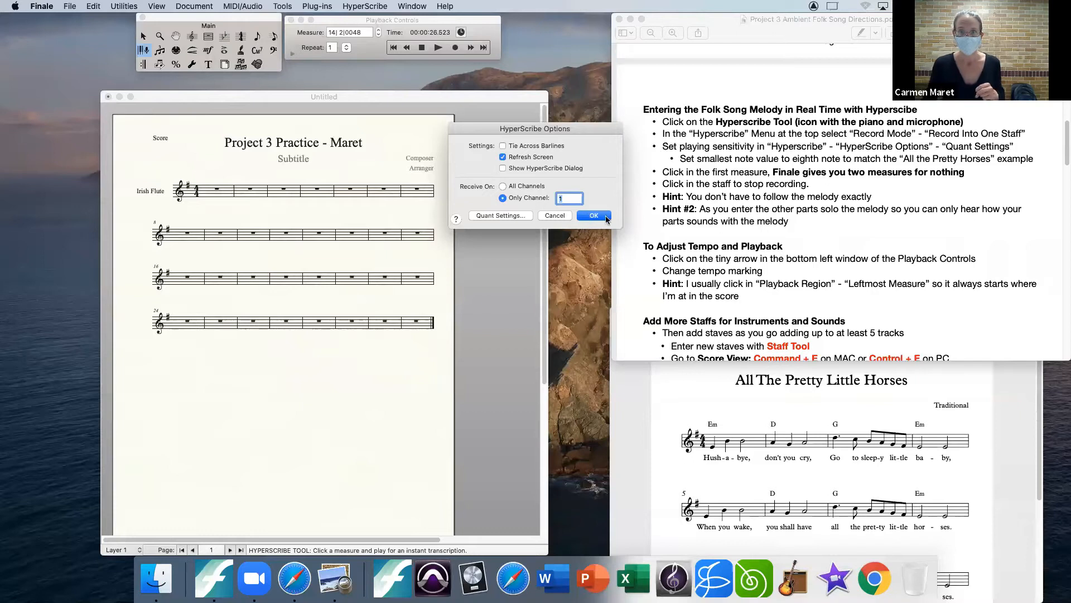
{"action": "left_click", "coordinate": [594, 215]}
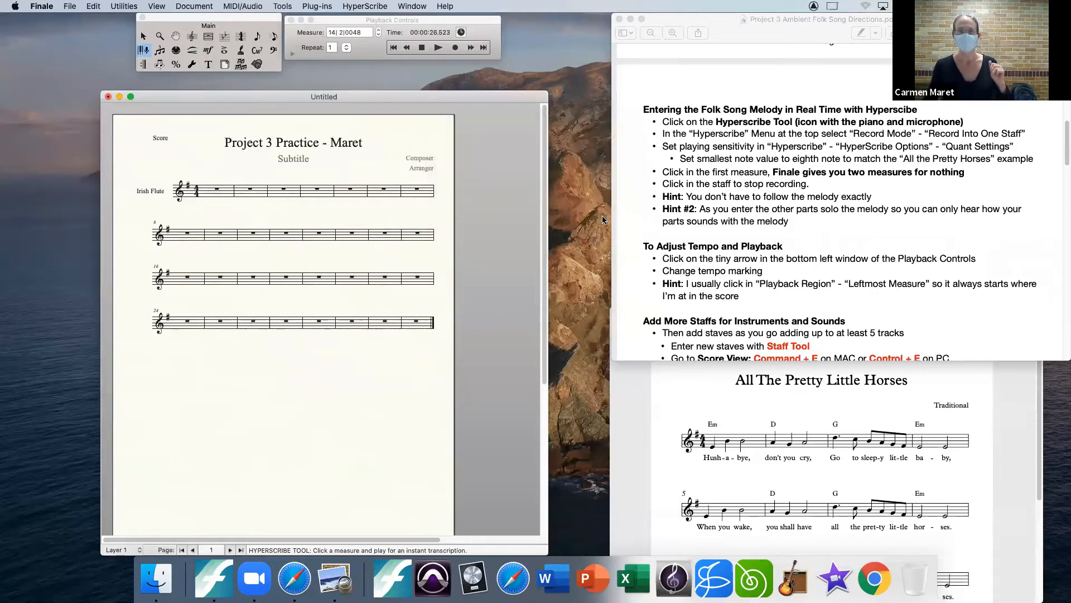
Set the playback tempo to 100 quarter notes per minute and make the playback region start from the leftmost measure
{"action": "left_click", "coordinate": [379, 24]}
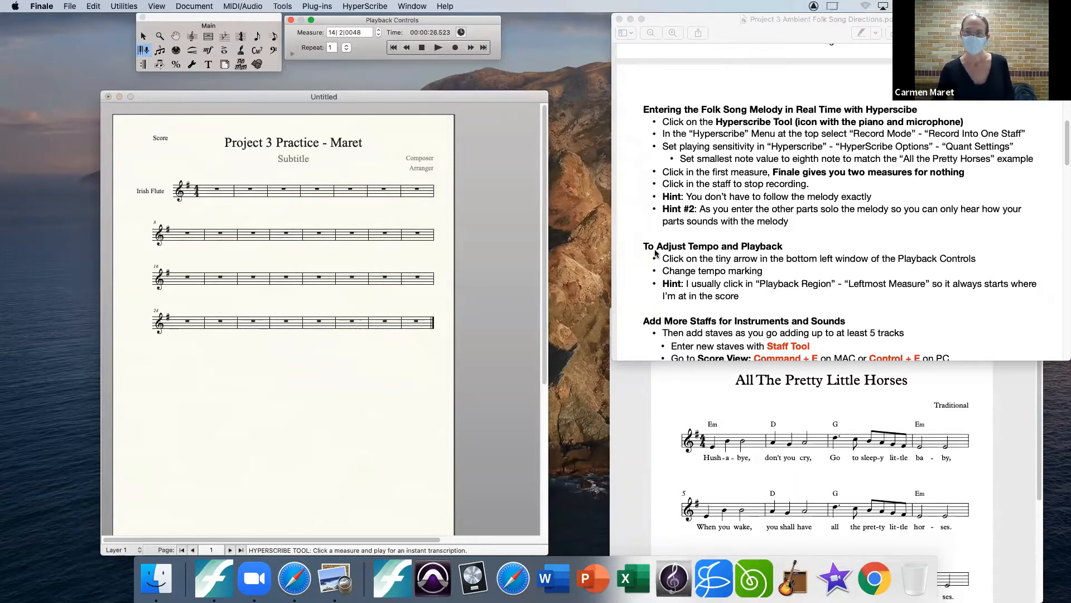
{"action": "left_click", "coordinate": [292, 55]}
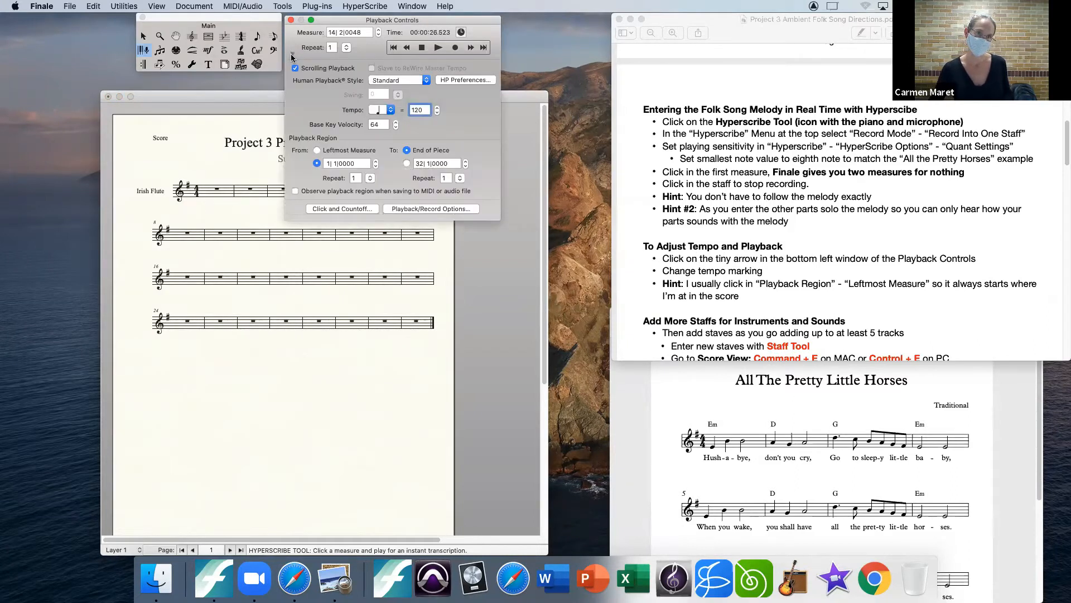
{"action": "left_click", "coordinate": [293, 53]}
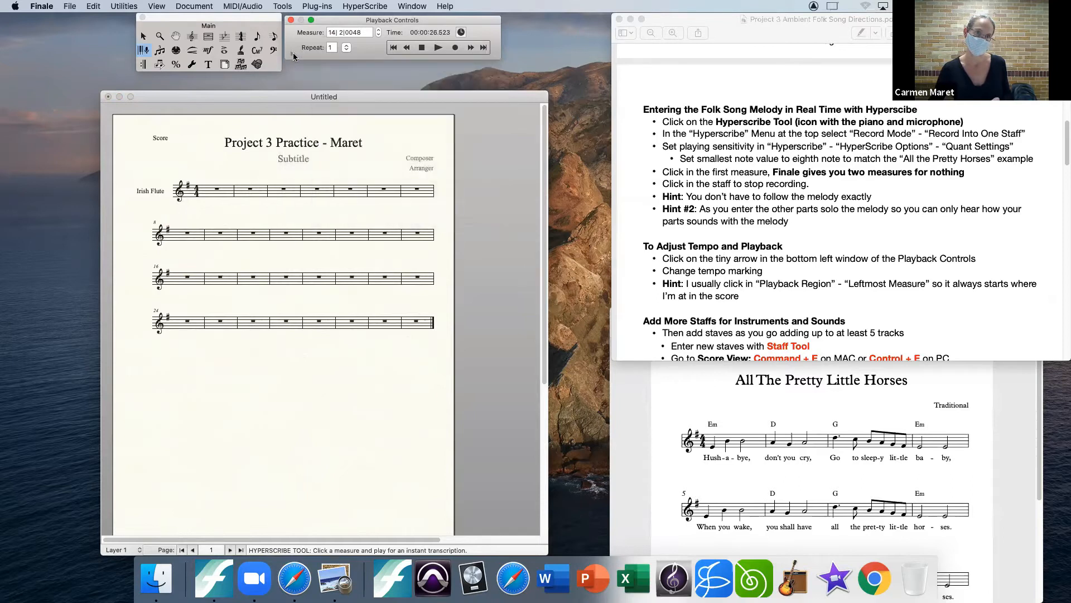
{"action": "left_click", "coordinate": [293, 54]}
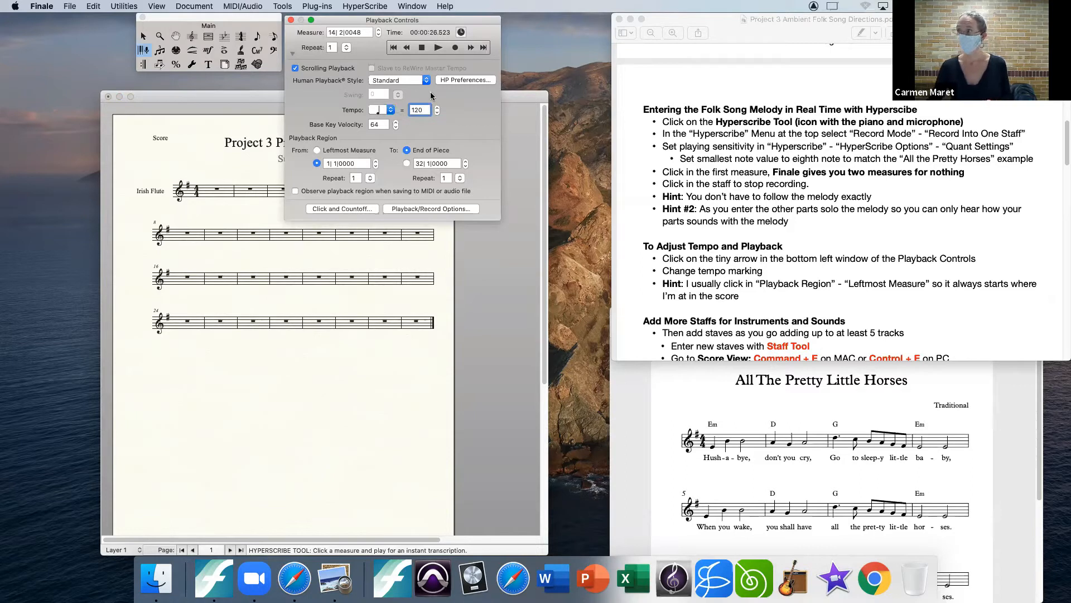
{"action": "double_click", "coordinate": [418, 110]}
{"action": "type", "text": "100"}
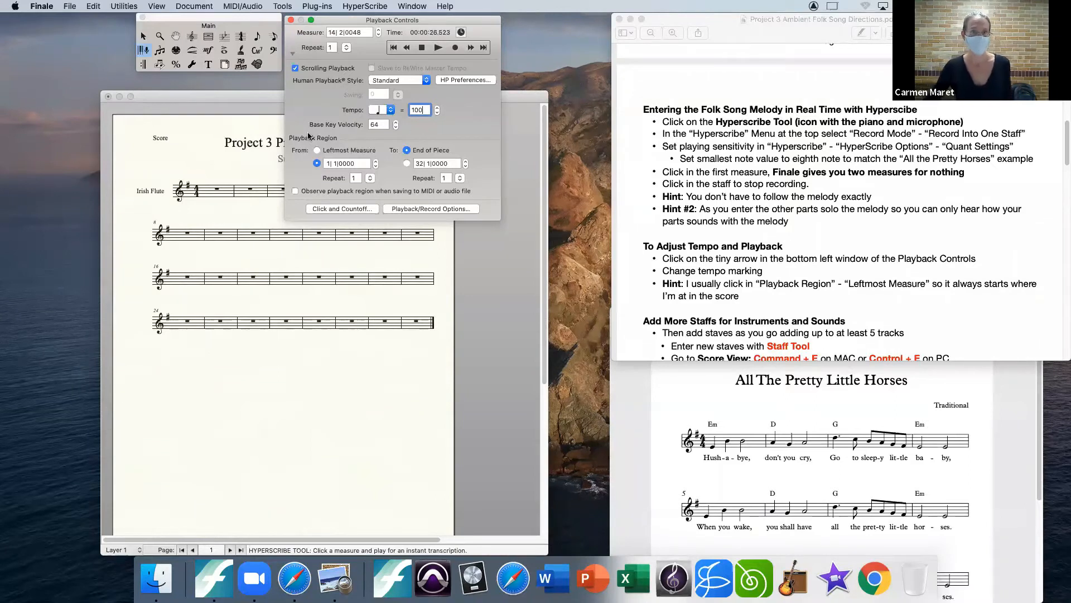
{"action": "left_click", "coordinate": [317, 150]}
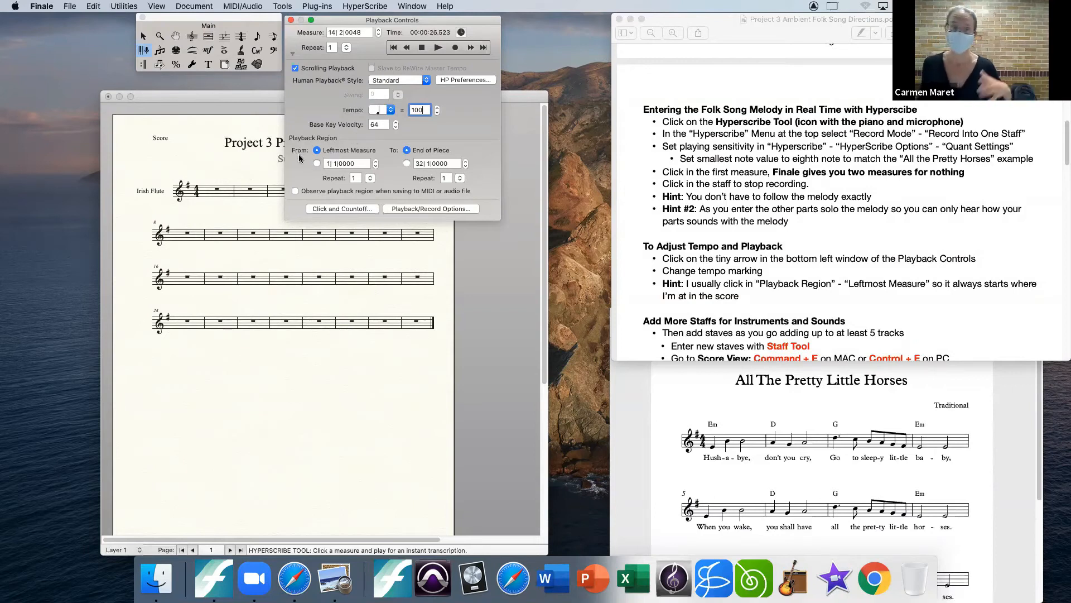
{"action": "left_click", "coordinate": [293, 55]}
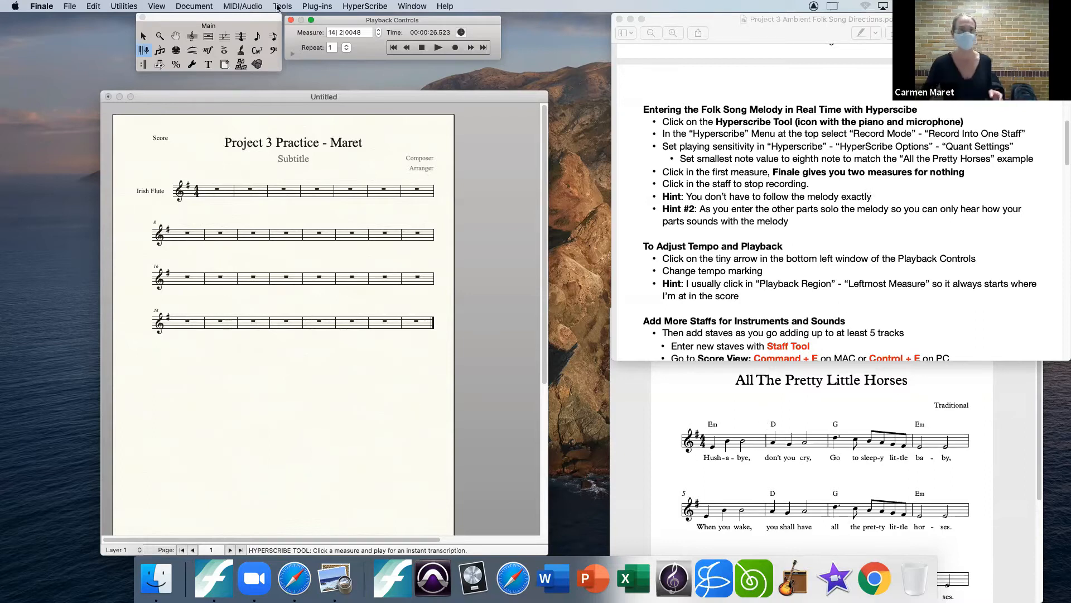
Record the folk song melody in real time with HyperScribe on the Irish Flute staff from measure 1, and stop the recording
{"action": "left_click", "coordinate": [212, 193]}
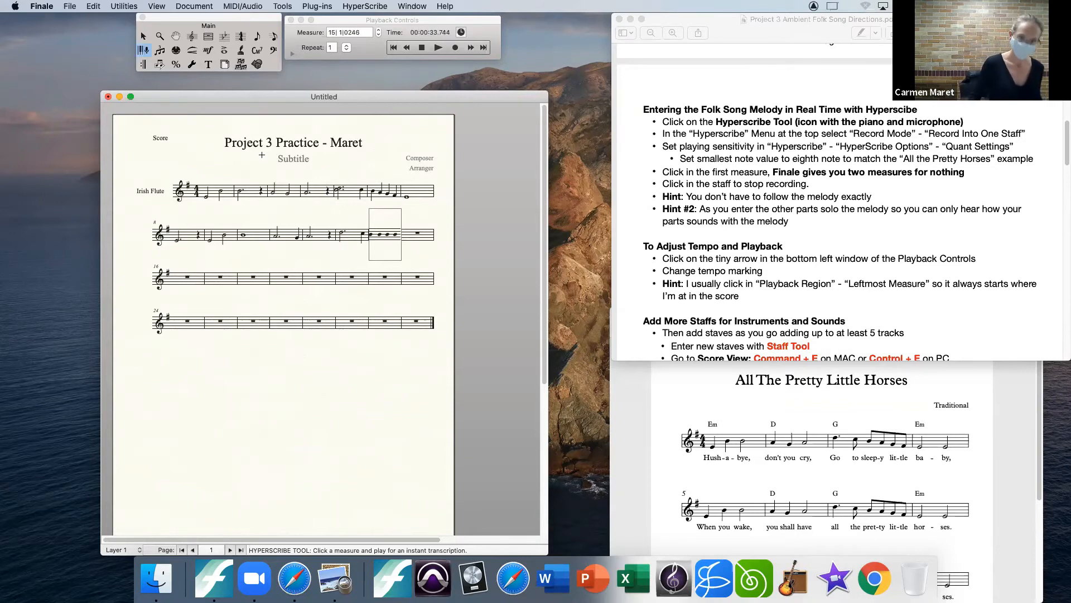
{"action": "left_click", "coordinate": [220, 279]}
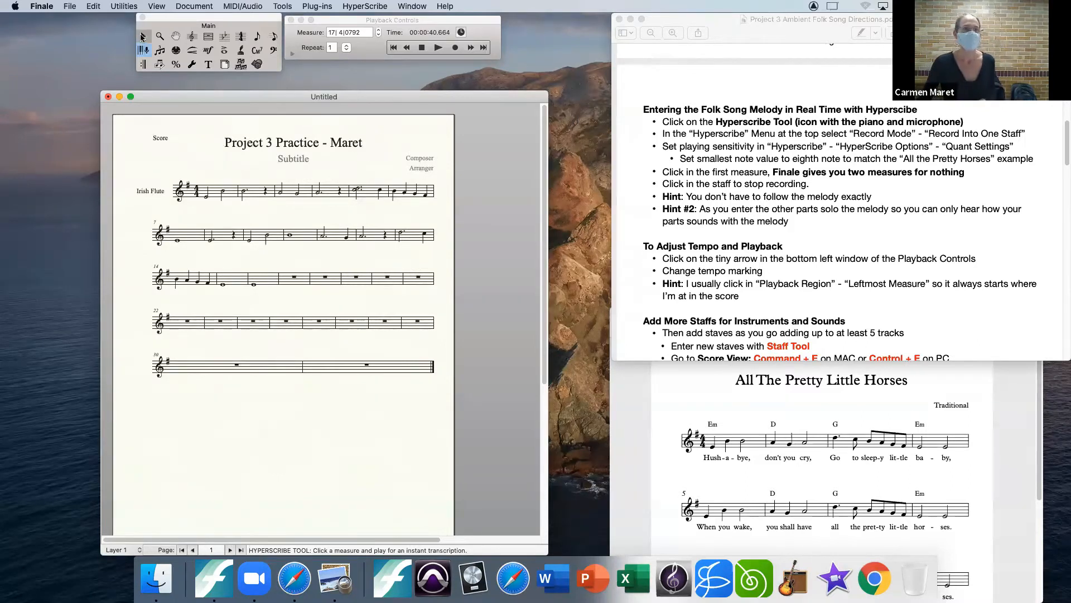
Delete the subtitle, composer and arranger text from the score page with the Selection Tool
{"action": "left_click", "coordinate": [143, 36]}
{"action": "left_click", "coordinate": [297, 162]}
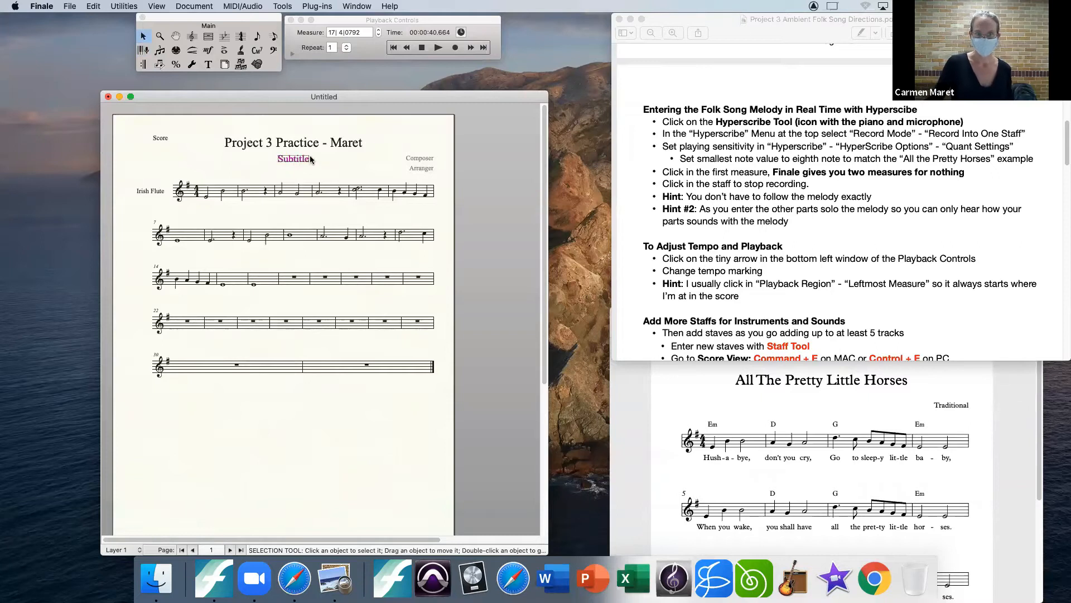
{"action": "key", "text": "Delete"}
{"action": "key", "text": "Delete"}
{"action": "left_click", "coordinate": [423, 168]}
{"action": "key", "text": "Delete"}
Consult the Add More Staffs directions in Preview, return to Finale, and show the score in Scroll View in a widened window
{"action": "left_click_drag", "start_coordinate": [1064, 141], "coordinate": [1063, 174]}
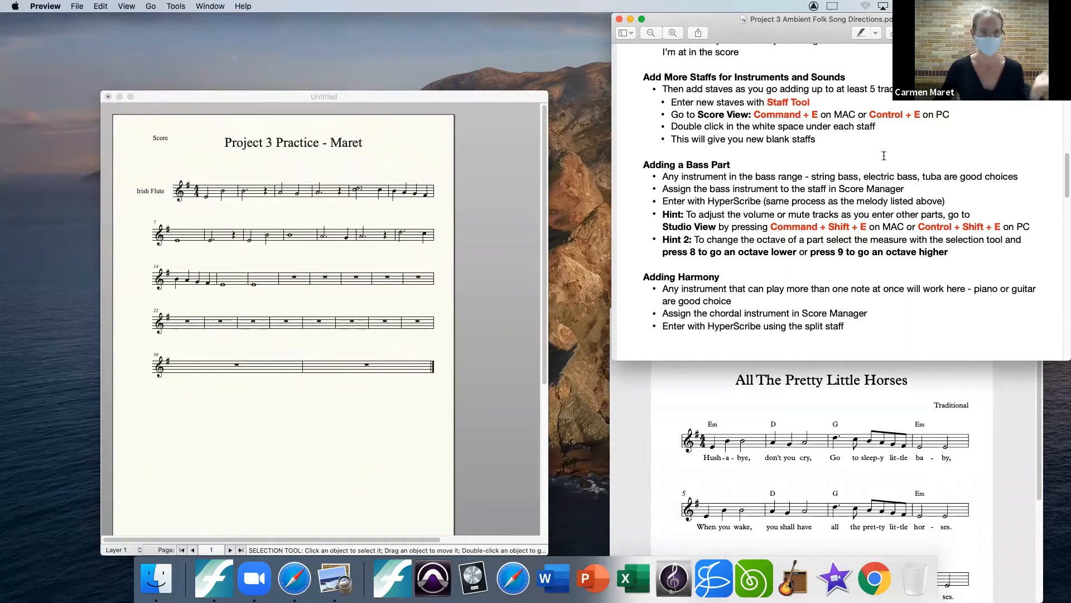
{"action": "left_click", "coordinate": [356, 97]}
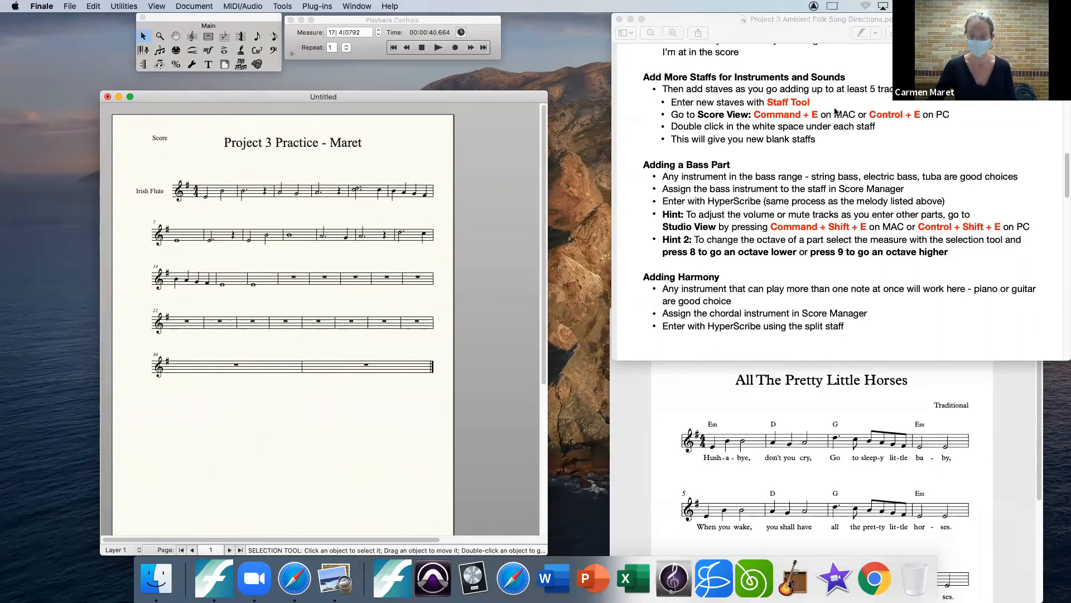
{"action": "key", "text": "super+e"}
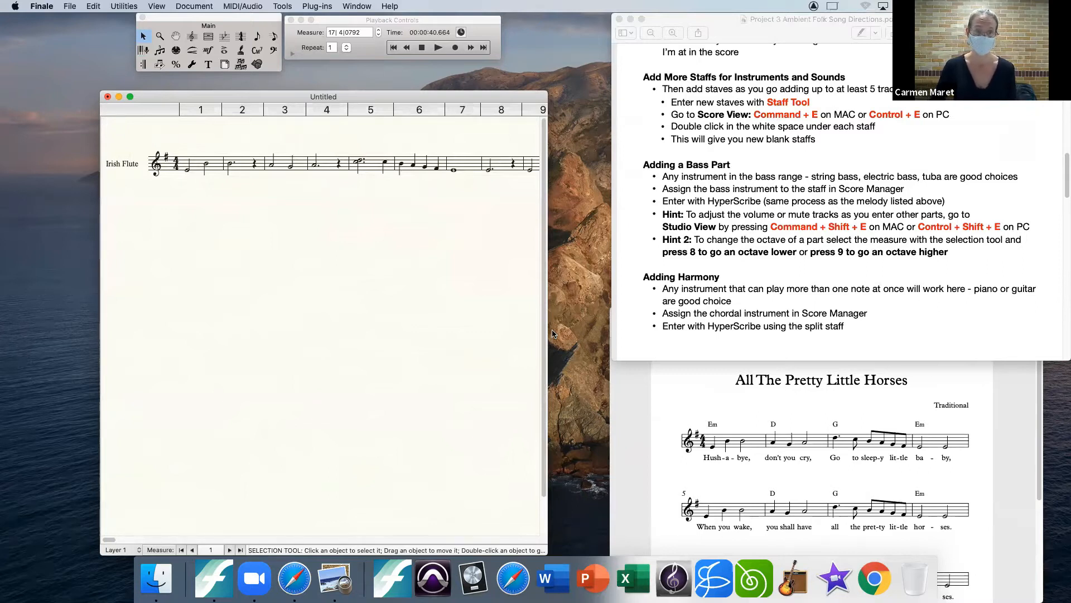
{"action": "left_click_drag", "start_coordinate": [547, 554], "coordinate": [592, 553]}
{"action": "left_click_drag", "start_coordinate": [373, 97], "coordinate": [359, 98]}
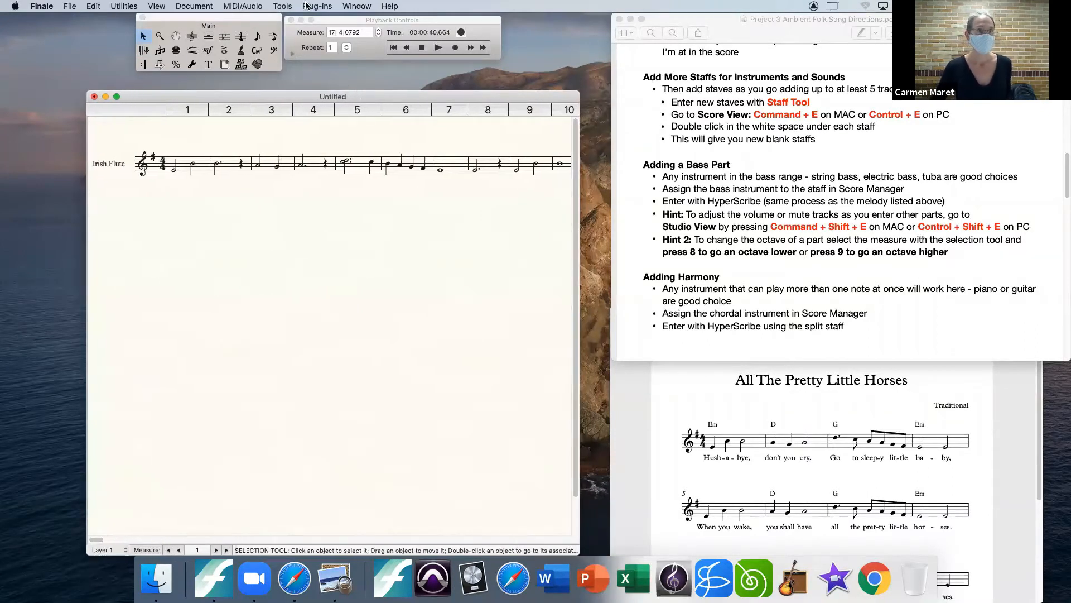
Add four blank staves below the Irish Flute staff with the Staff Tool
{"action": "left_click", "coordinate": [191, 37]}
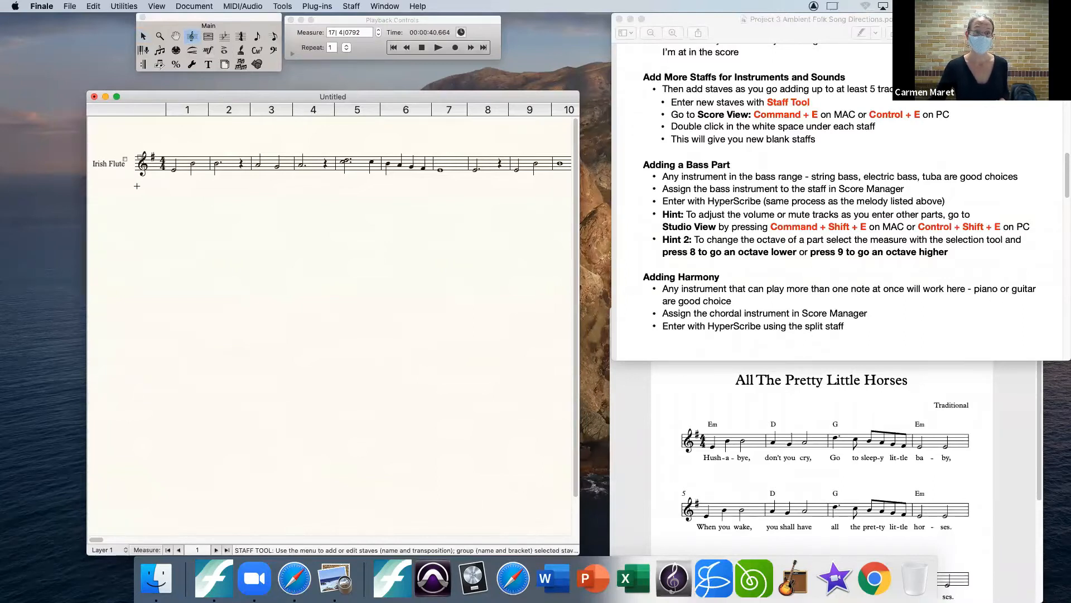
{"action": "double_click", "coordinate": [138, 185]}
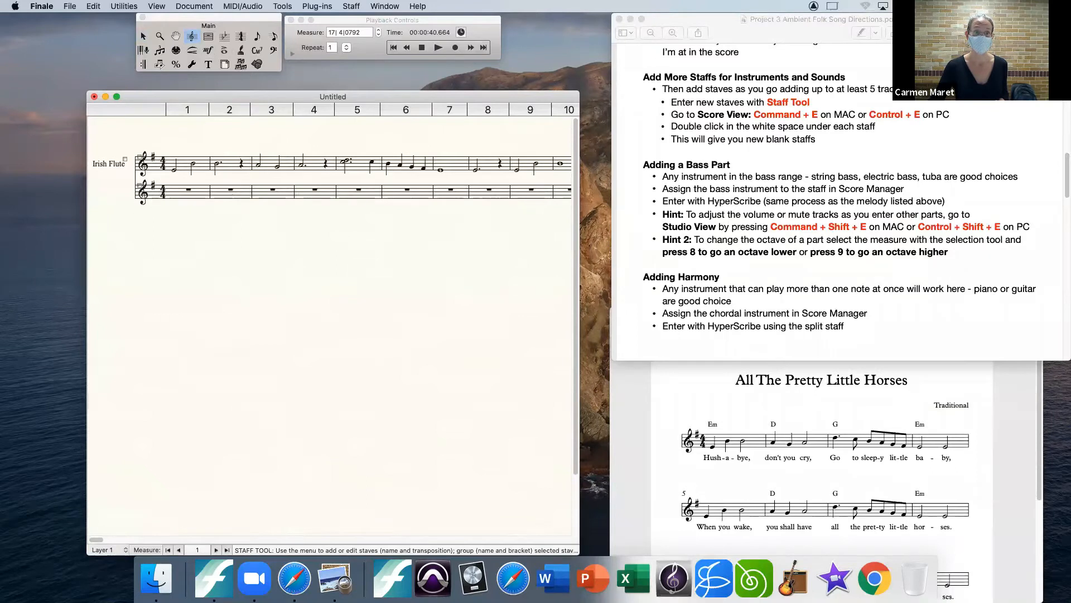
{"action": "double_click", "coordinate": [134, 215]}
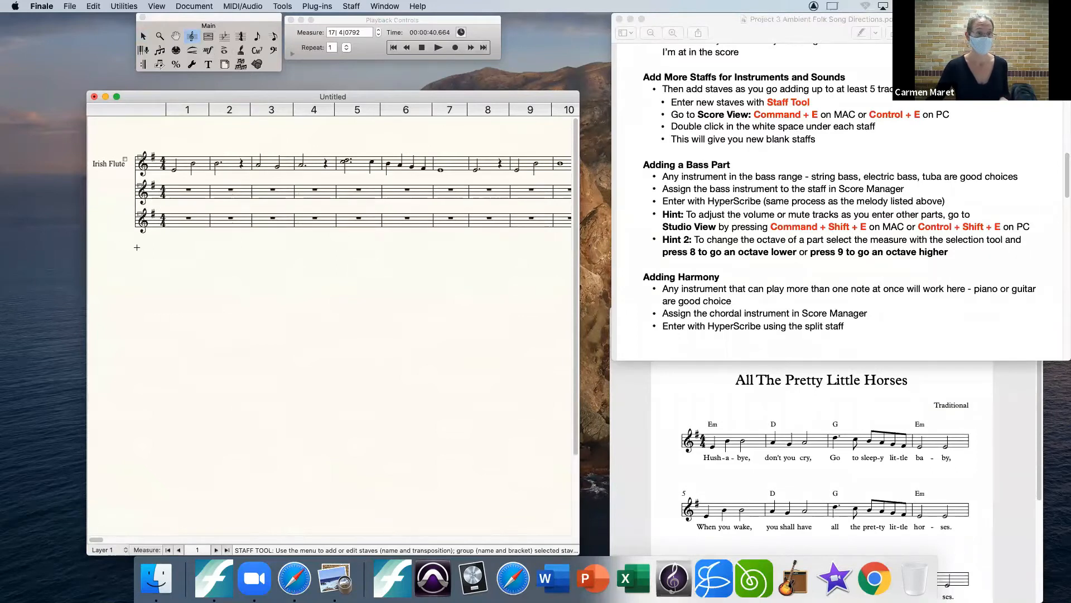
{"action": "double_click", "coordinate": [137, 248]}
{"action": "double_click", "coordinate": [138, 283]}
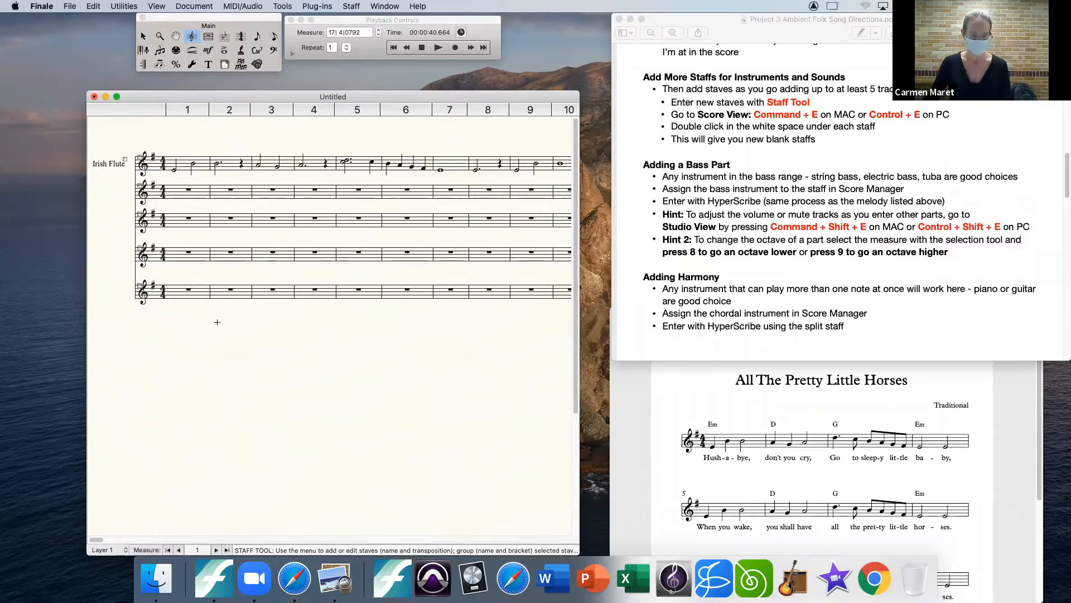
Check the layout of all five staves in Page View, and return to Scroll View with the Irish Flute staff in sight
{"action": "key", "text": "super+e"}
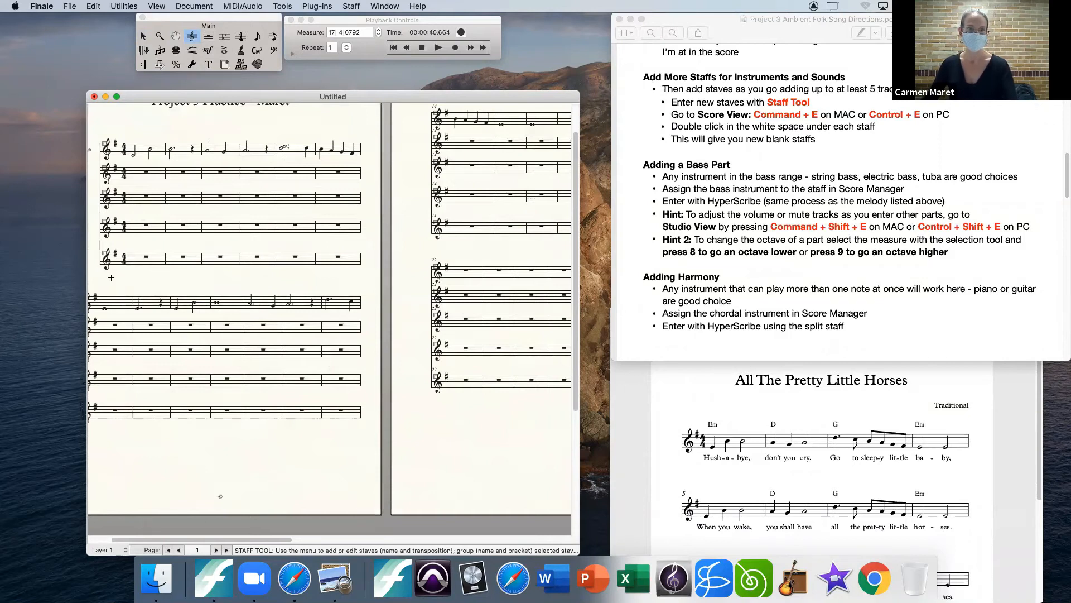
{"action": "key", "text": "super+e"}
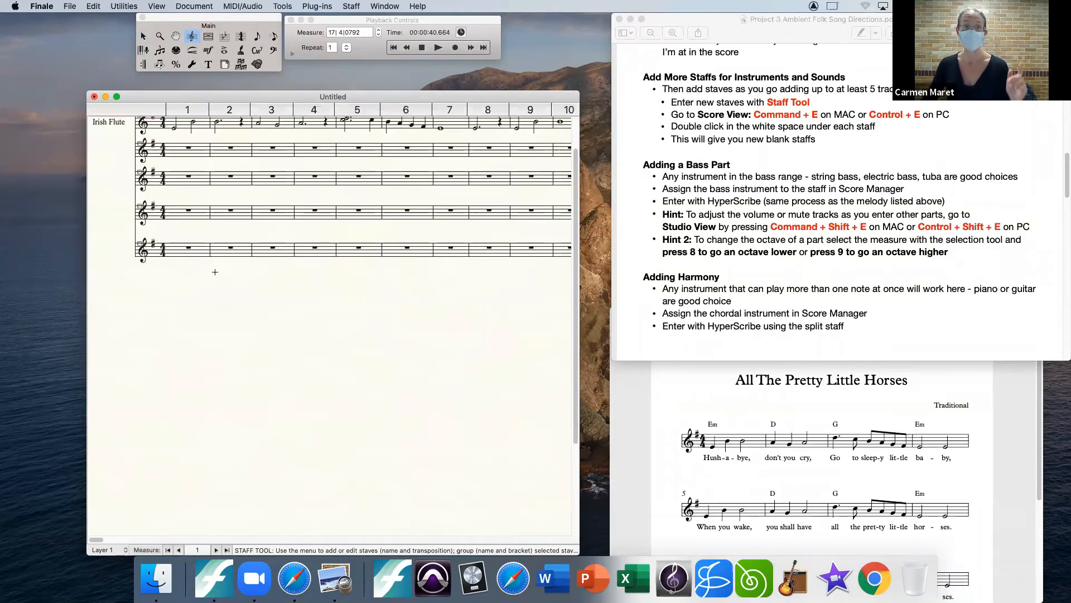
{"action": "scroll", "coordinate": [207, 292], "scroll_direction": "down", "scroll_amount": 1}
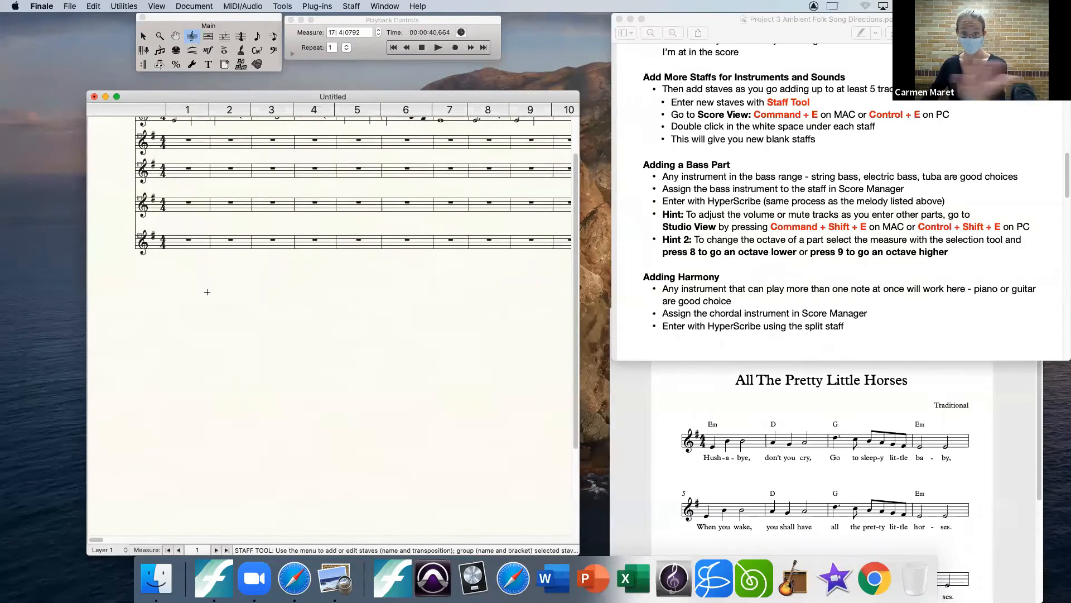
{"action": "left_click_drag", "start_coordinate": [576, 172], "coordinate": [575, 135]}
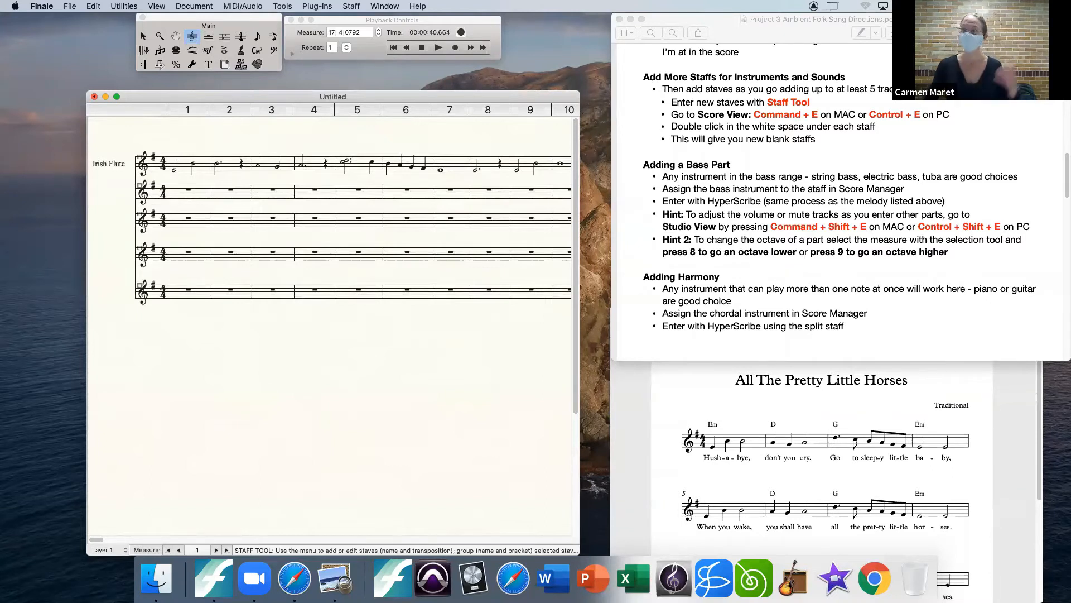
Check the Adding a Bass Part directions in Preview, return to Finale, and assign the Wind Ensemble brass Tuba to the fifth staff in ScoreManager
{"action": "left_click_drag", "start_coordinate": [1066, 183], "coordinate": [1067, 191]}
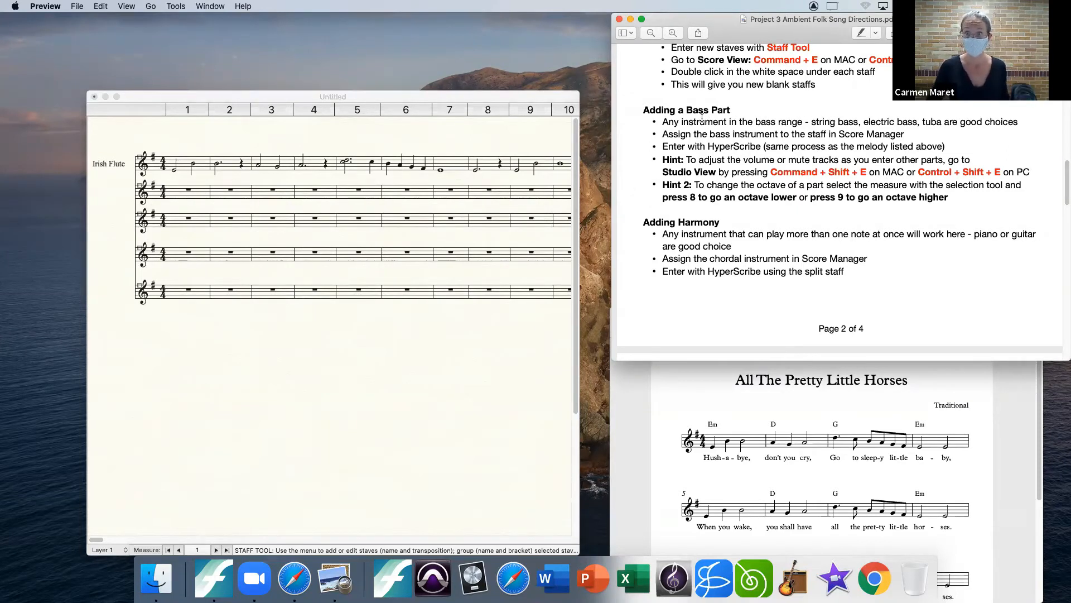
{"action": "left_click", "coordinate": [424, 95]}
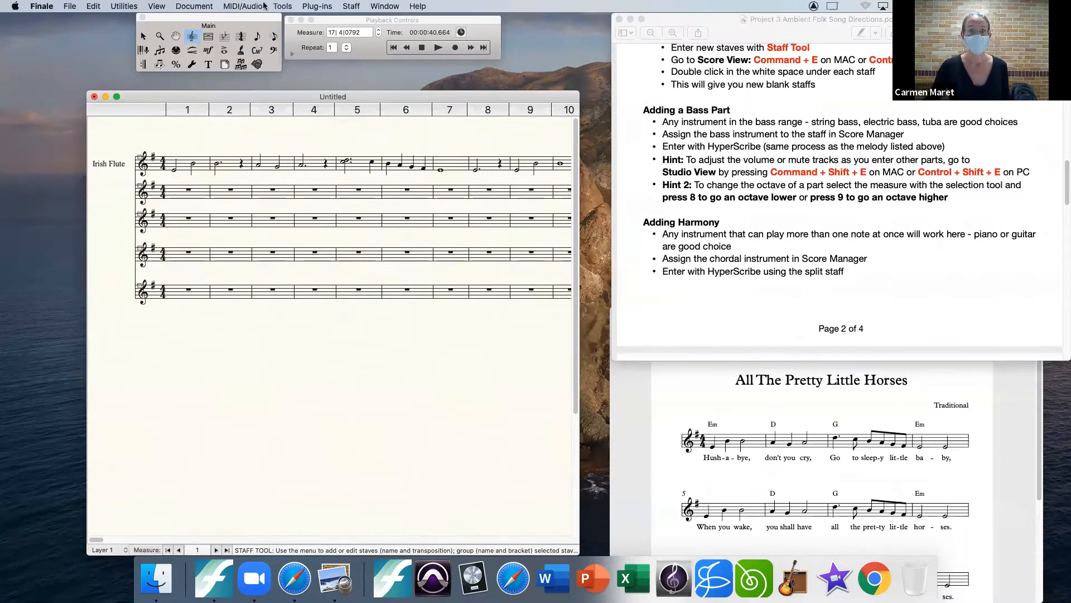
{"action": "left_click", "coordinate": [385, 6]}
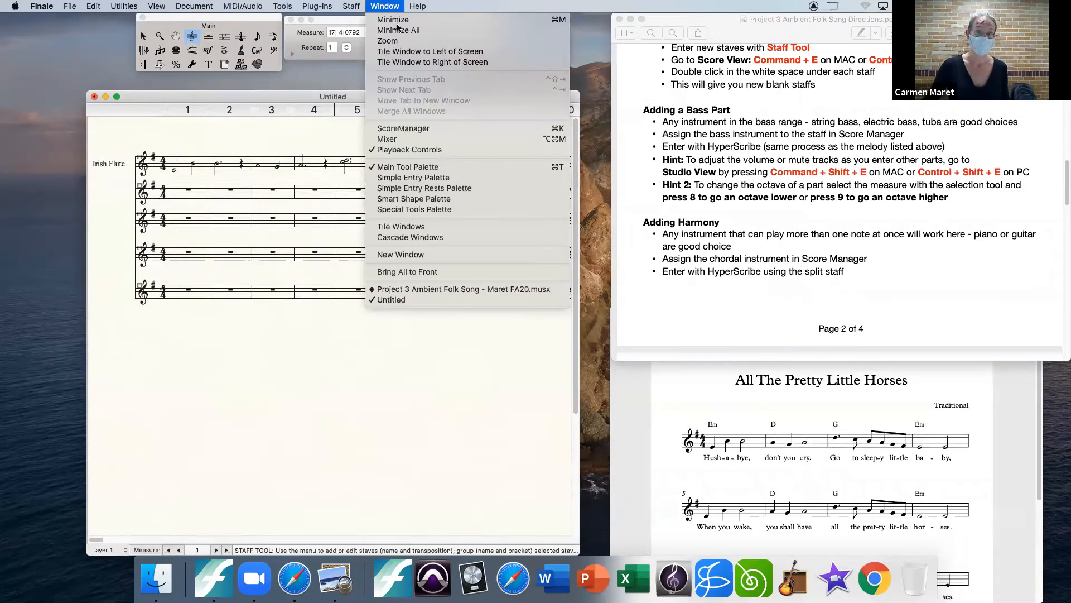
{"action": "left_click", "coordinate": [409, 129]}
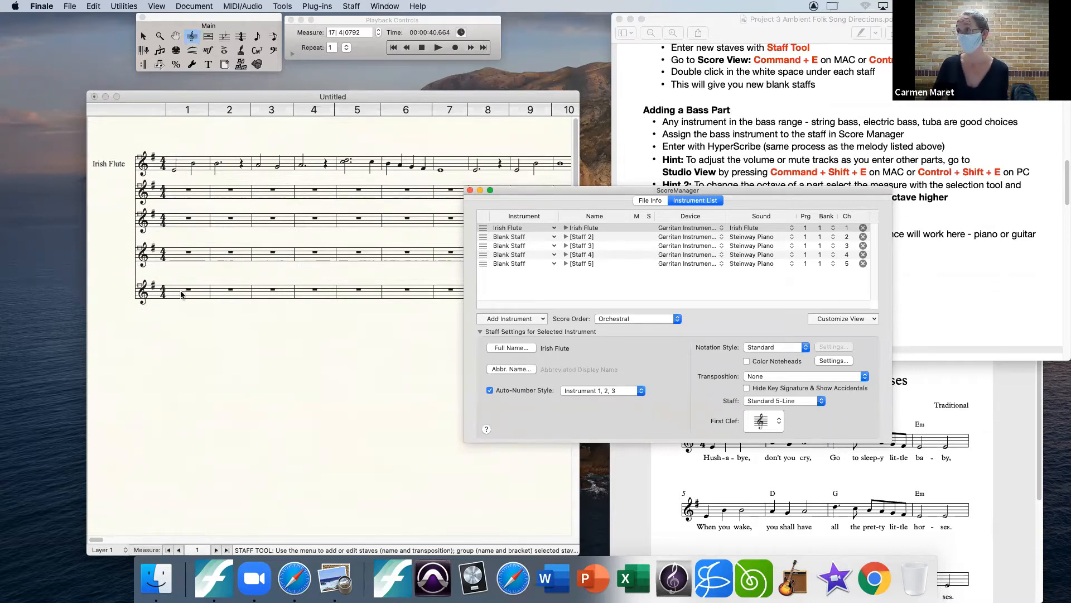
{"action": "left_click", "coordinate": [523, 265]}
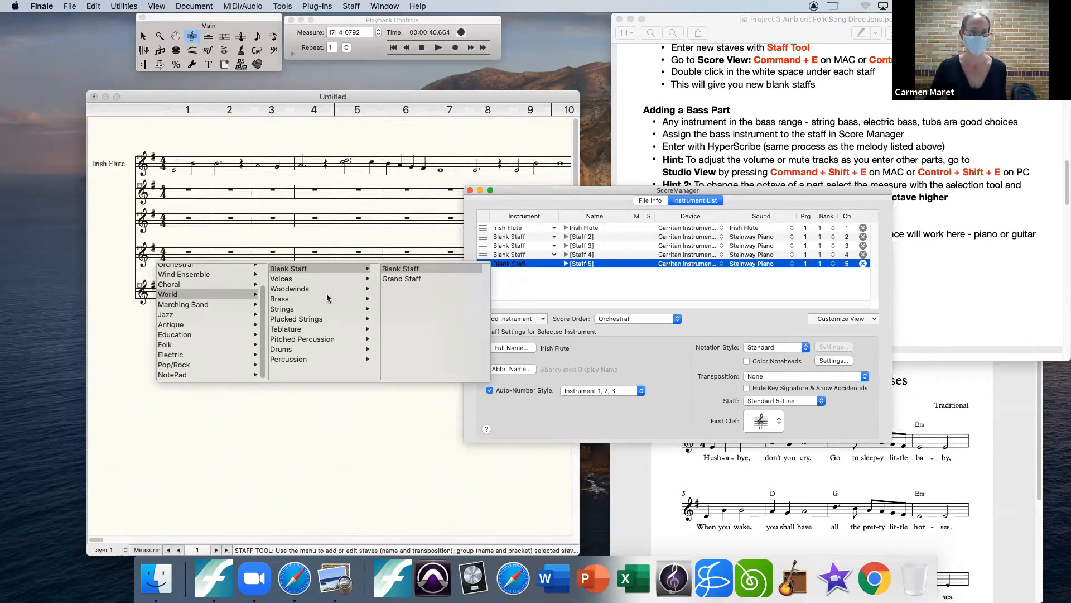
{"action": "scroll", "coordinate": [259, 295], "scroll_direction": "up", "scroll_amount": 2}
{"action": "mouse_move", "coordinate": [183, 302]}
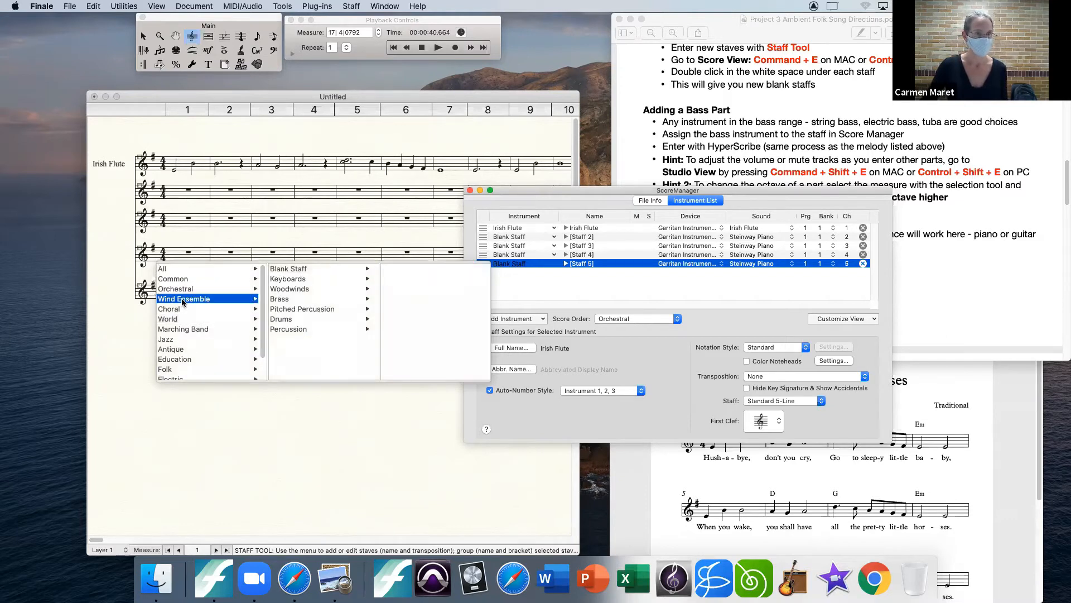
{"action": "mouse_move", "coordinate": [300, 302]}
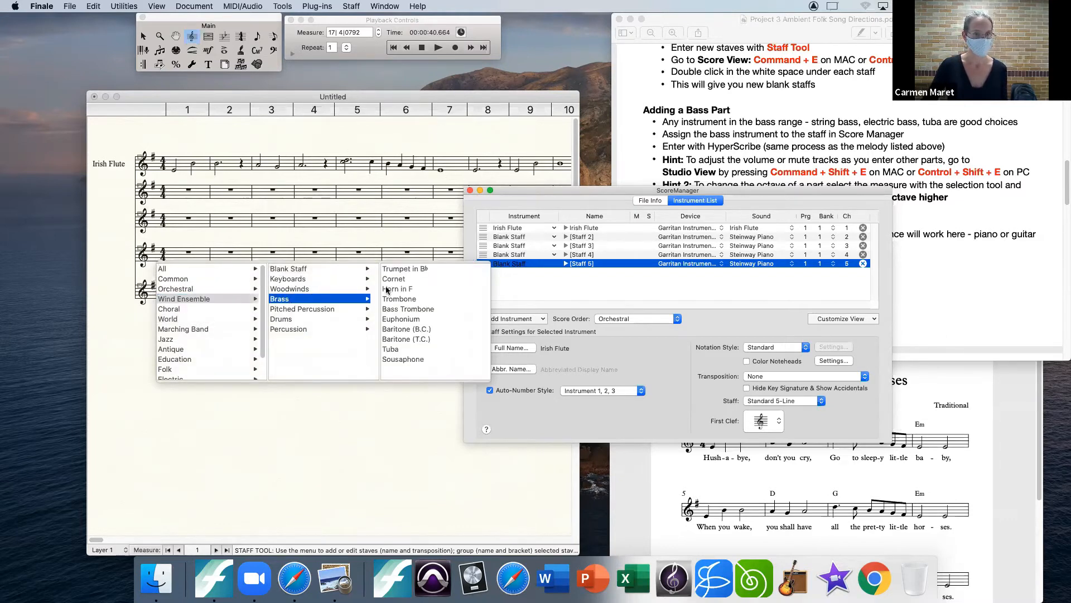
{"action": "left_click", "coordinate": [394, 350]}
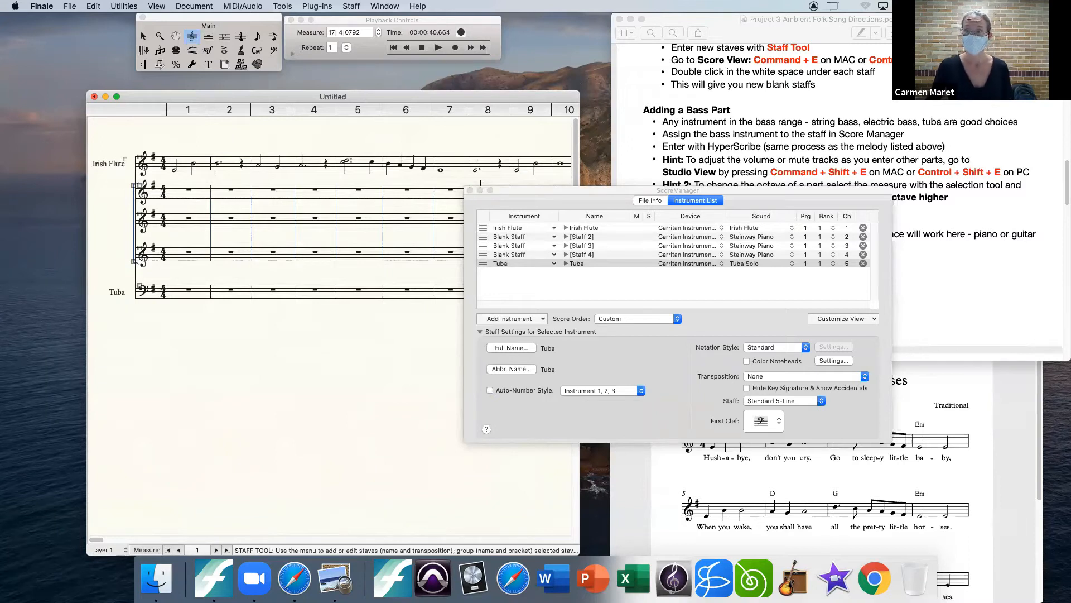
{"action": "left_click", "coordinate": [480, 191]}
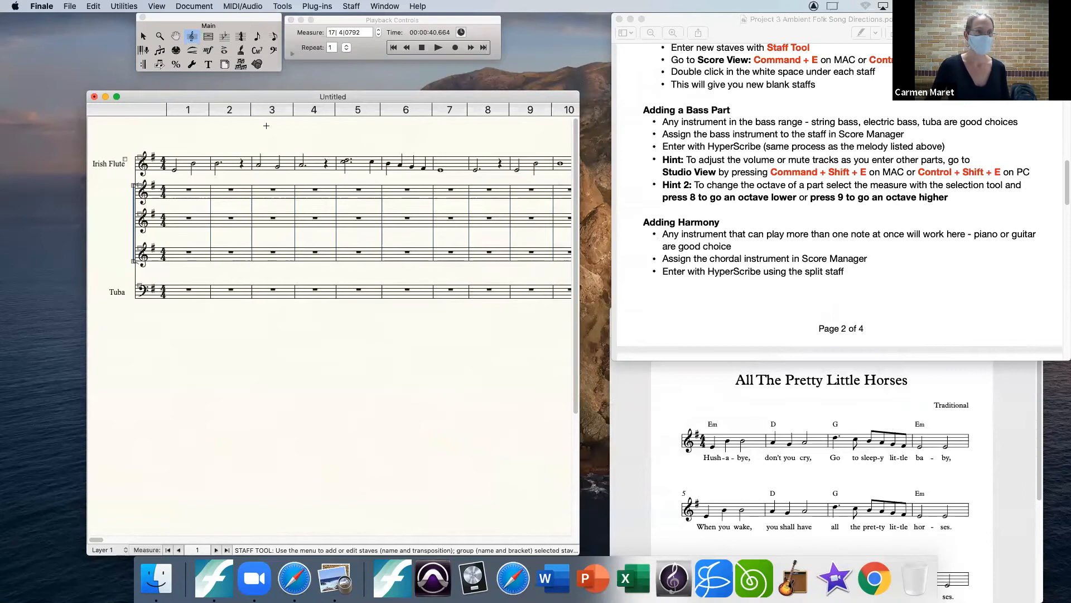
With the HyperScribe Tool active, consult the lead sheet's chords in Preview, return to Finale, and reopen ScoreManager below the staves
{"action": "left_click", "coordinate": [144, 51]}
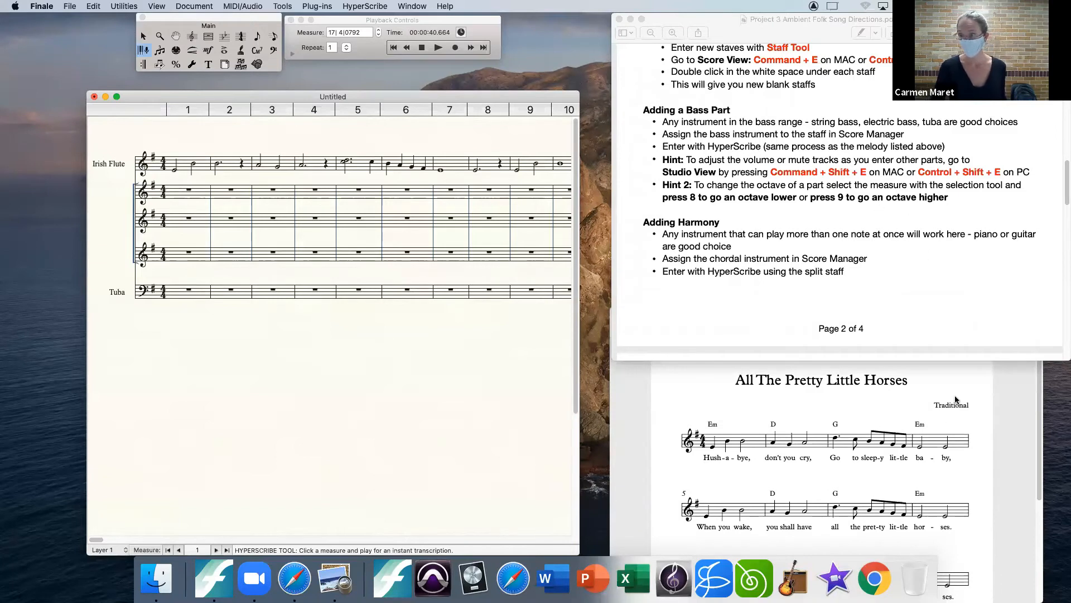
{"action": "left_click", "coordinate": [1041, 428]}
{"action": "scroll", "coordinate": [994, 421], "scroll_direction": "down", "scroll_amount": 3}
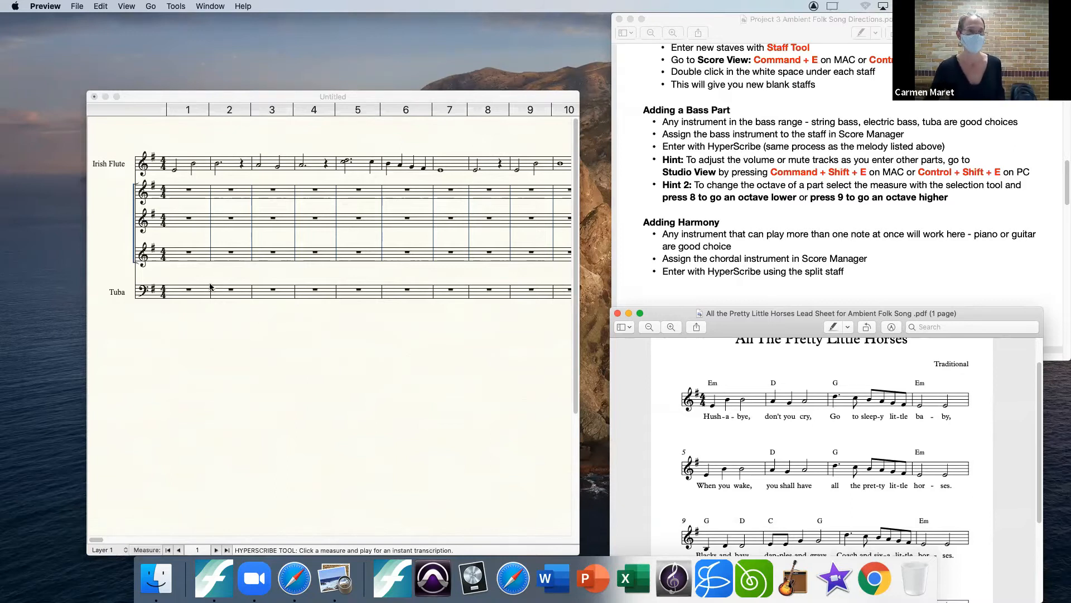
{"action": "left_click", "coordinate": [204, 106]}
{"action": "key", "text": "super+k"}
{"action": "left_click_drag", "start_coordinate": [612, 195], "coordinate": [473, 335]}
{"action": "left_click_drag", "start_coordinate": [595, 324], "coordinate": [607, 313]}
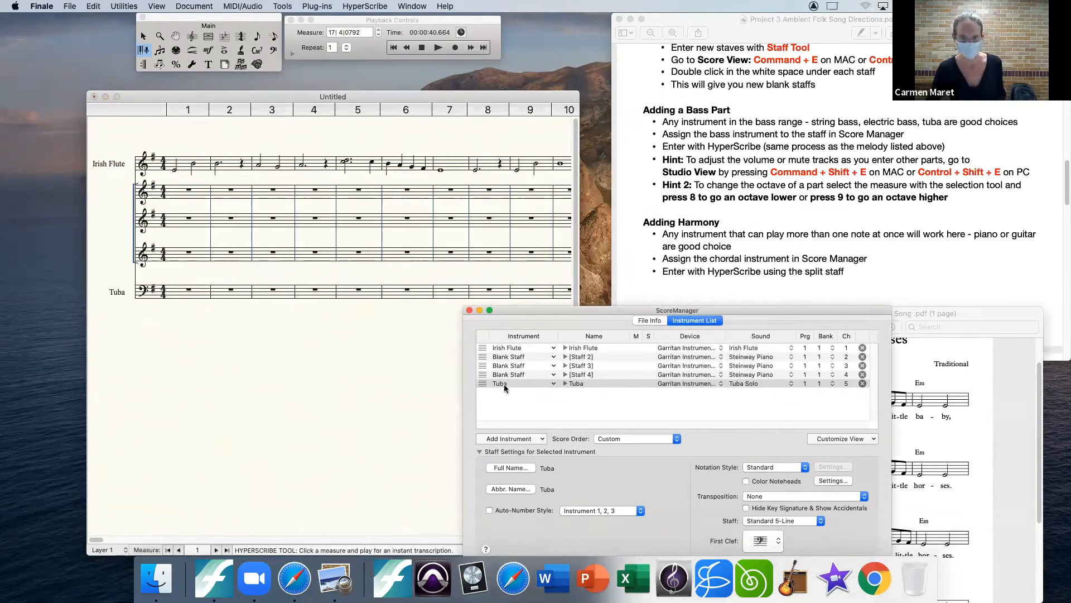
Record a bass line on the Tuba staff with HyperScribe from measure 1 through measure 8, and move ScoreManager clear of the staff
{"action": "left_click", "coordinate": [173, 292]}
{"action": "left_click", "coordinate": [174, 292]}
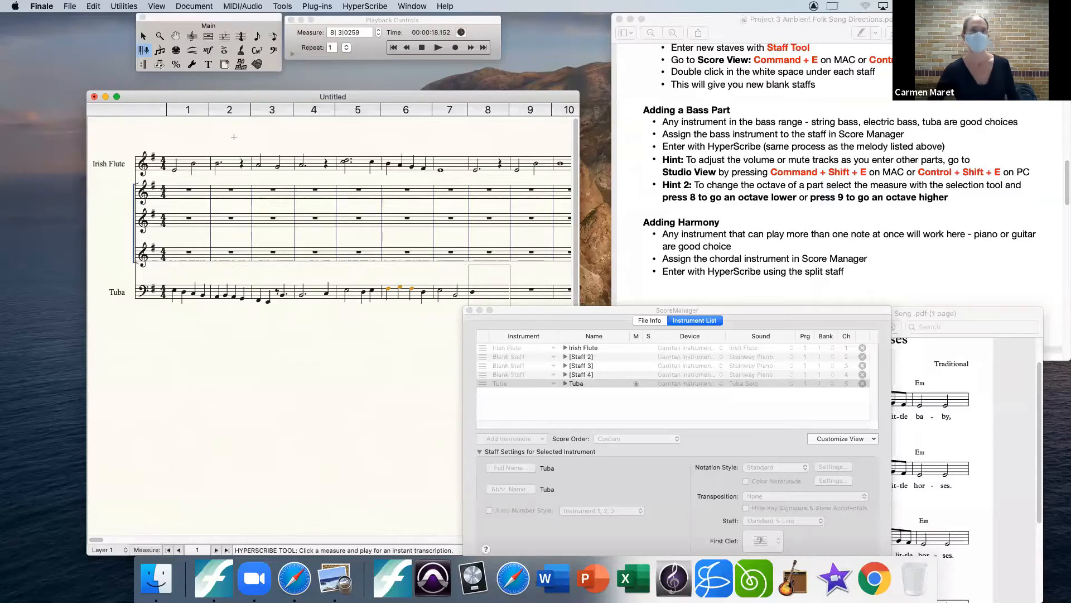
{"action": "left_click", "coordinate": [531, 292]}
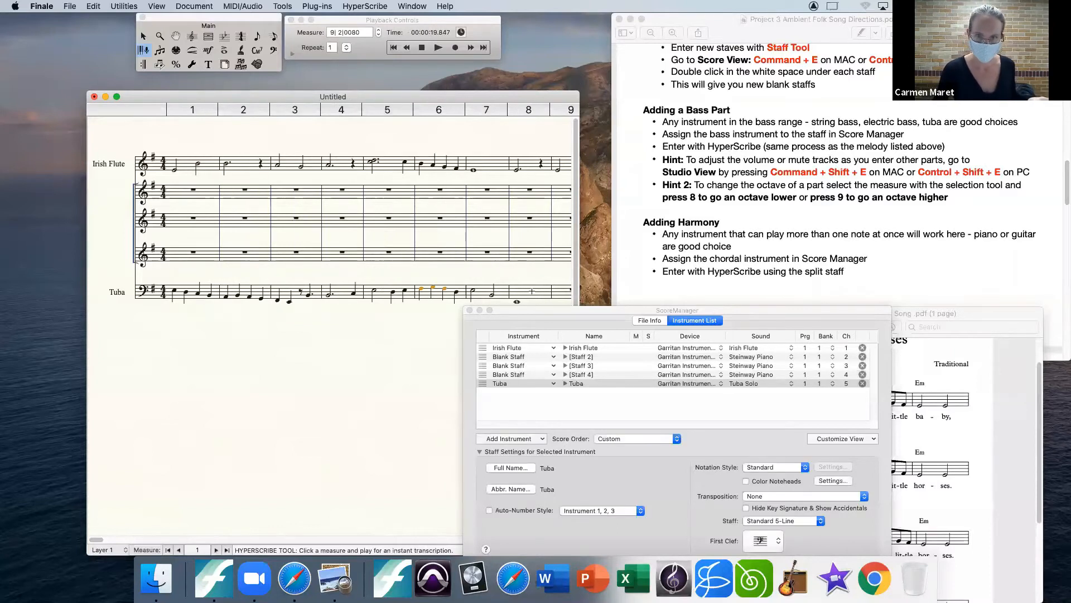
{"action": "left_click_drag", "start_coordinate": [531, 311], "coordinate": [257, 380]}
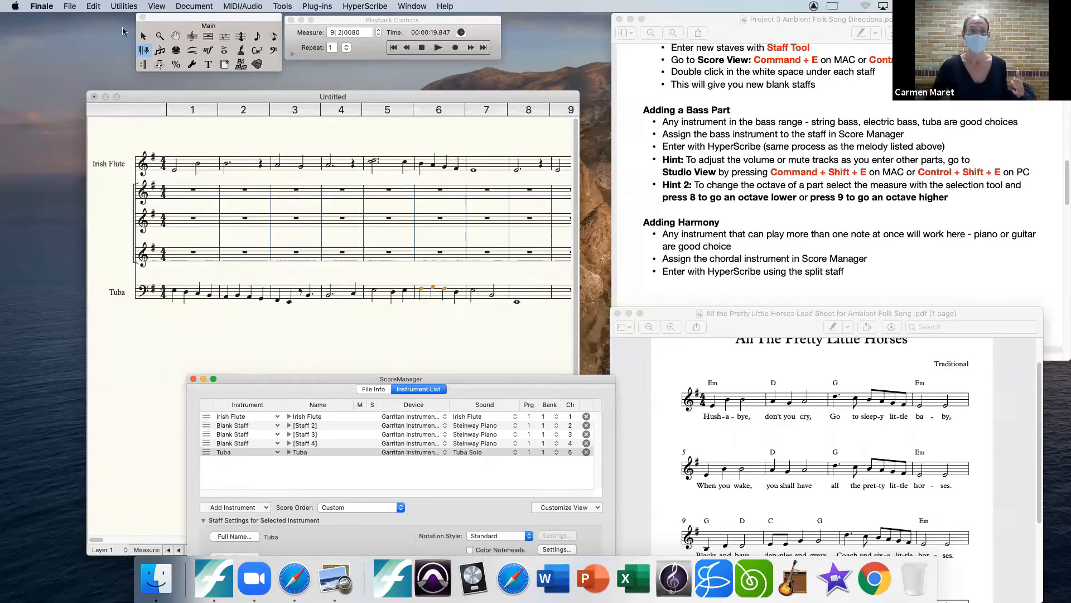
Transpose the Tuba notes in measures 1 to 7 down one octave with the Selection Tool, comparing both octaves before deselecting
{"action": "left_click", "coordinate": [145, 37]}
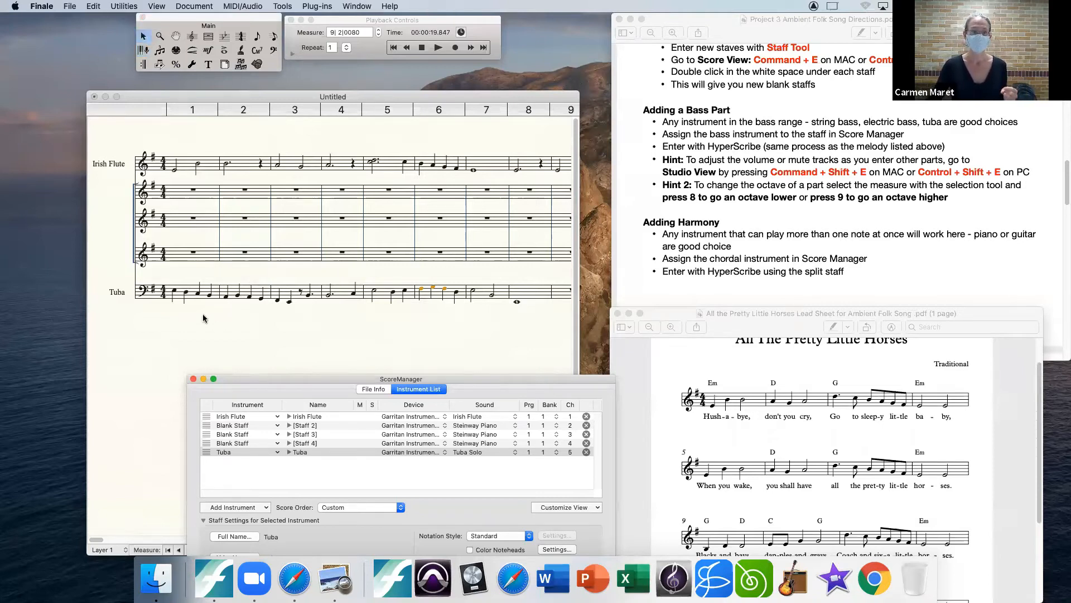
{"action": "left_click", "coordinate": [180, 299]}
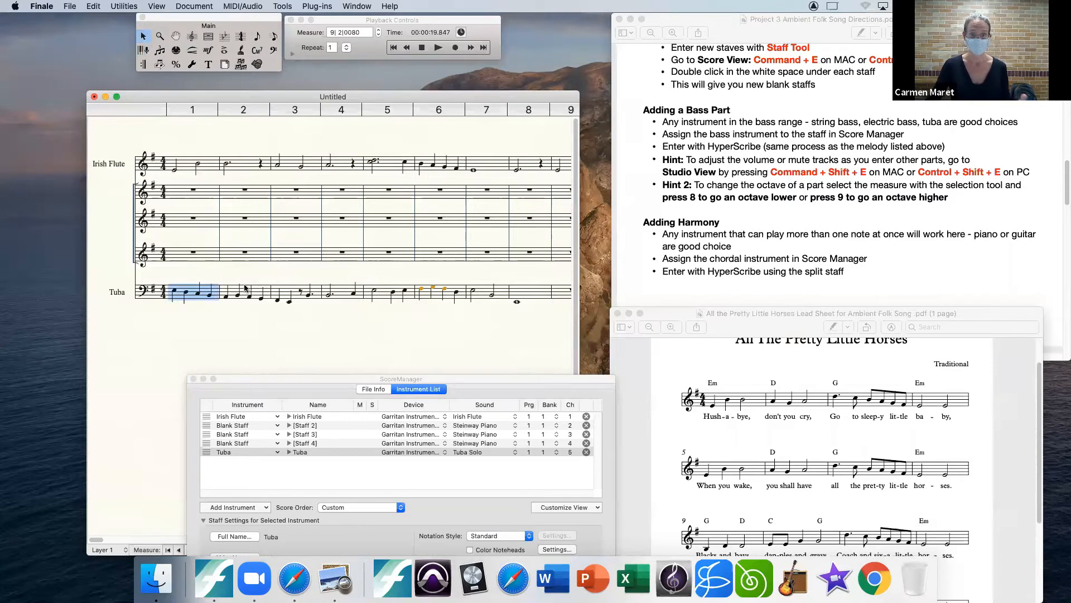
{"action": "left_click", "coordinate": [502, 297], "text": "shift"}
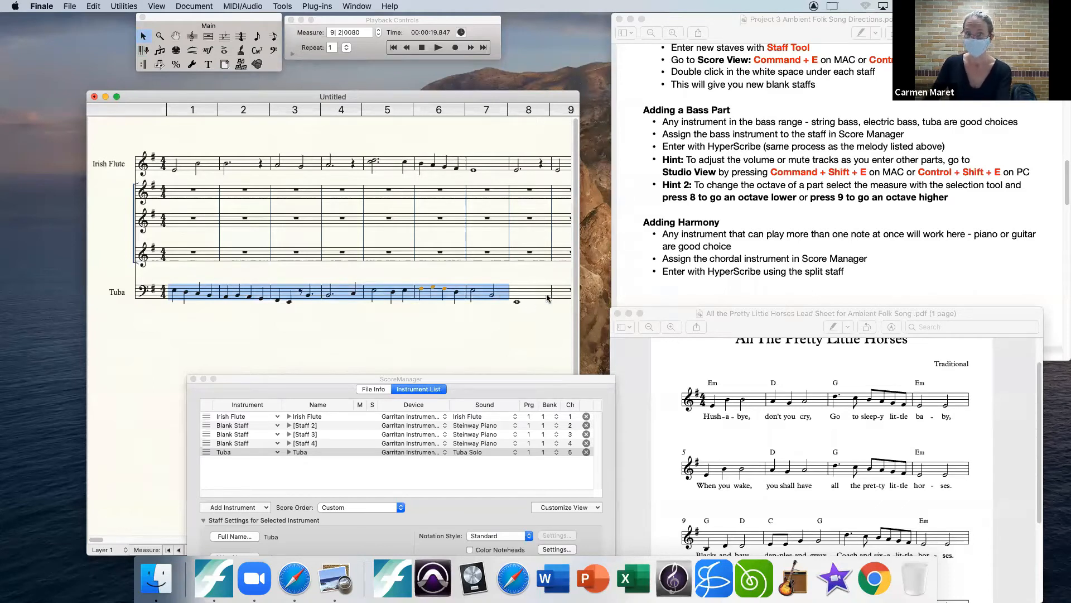
{"action": "key", "text": "8"}
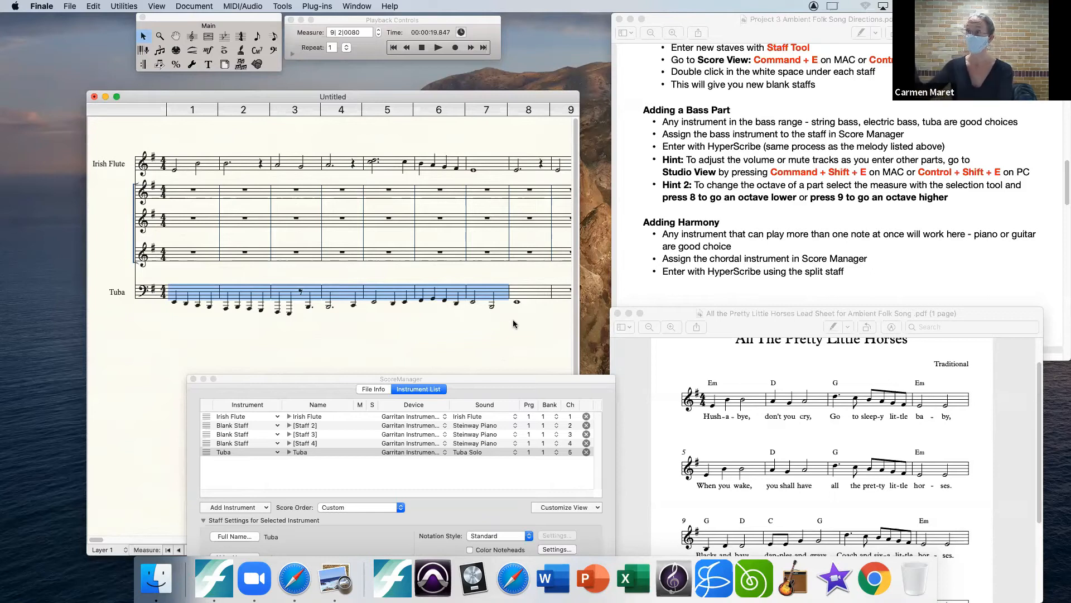
{"action": "key", "text": "9"}
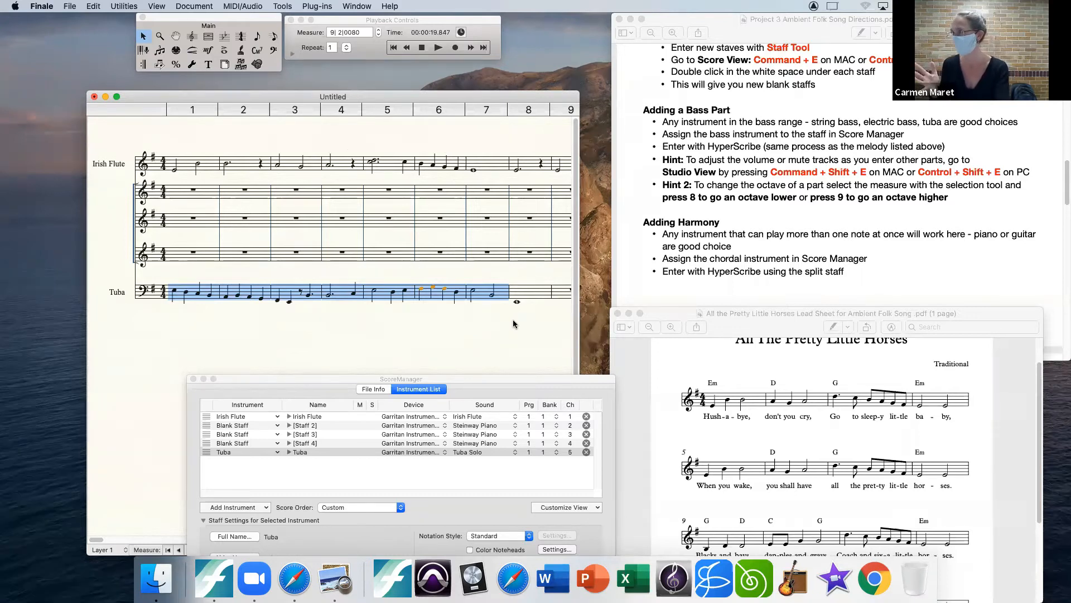
{"action": "key", "text": "8"}
{"action": "key", "text": "9"}
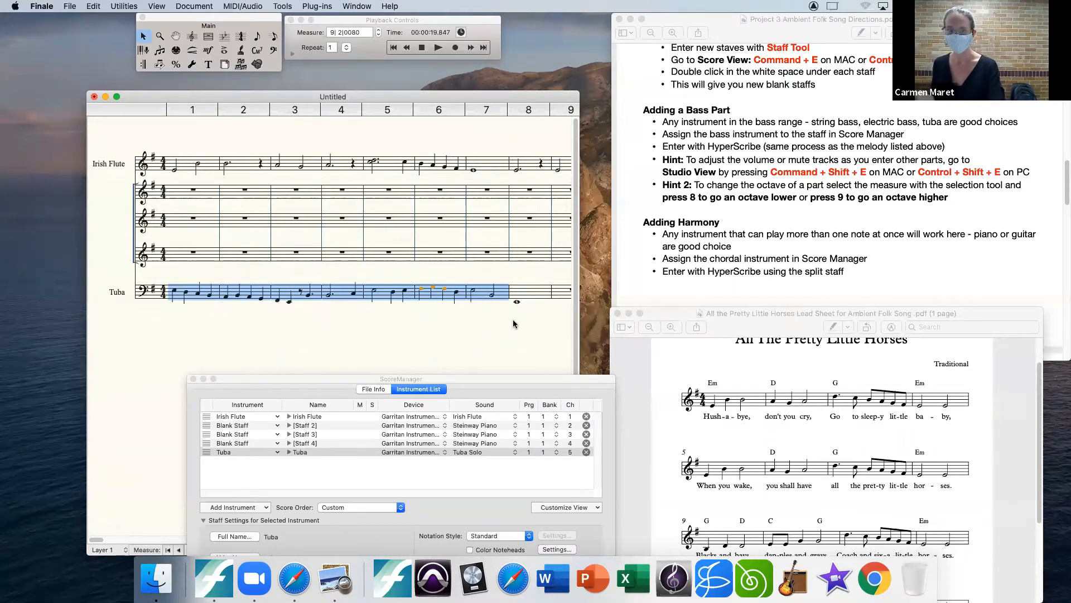
{"action": "key", "text": "9"}
{"action": "key", "text": "8"}
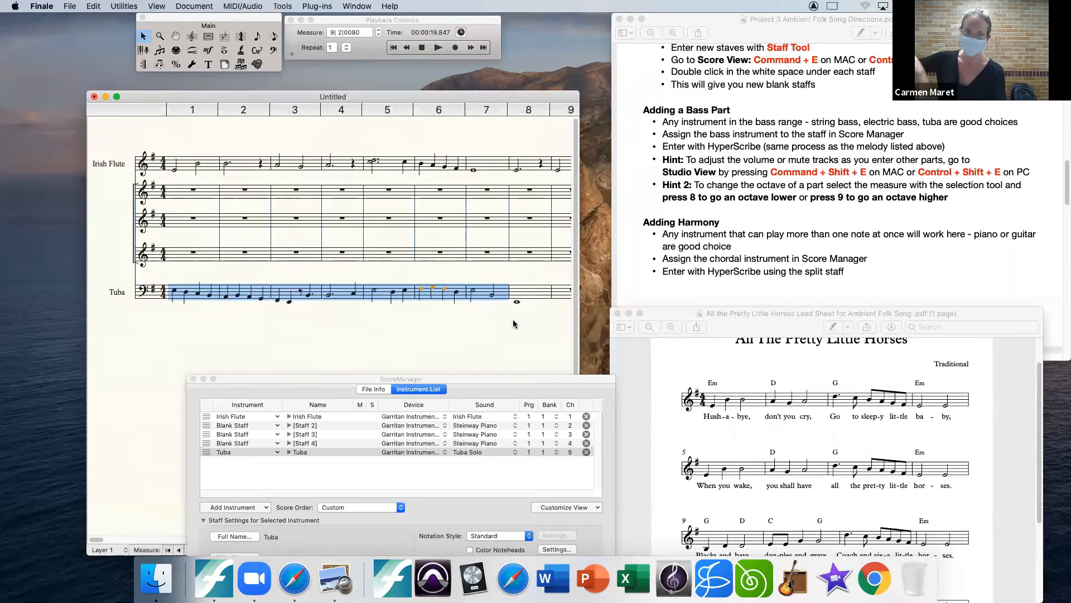
{"action": "key", "text": "8"}
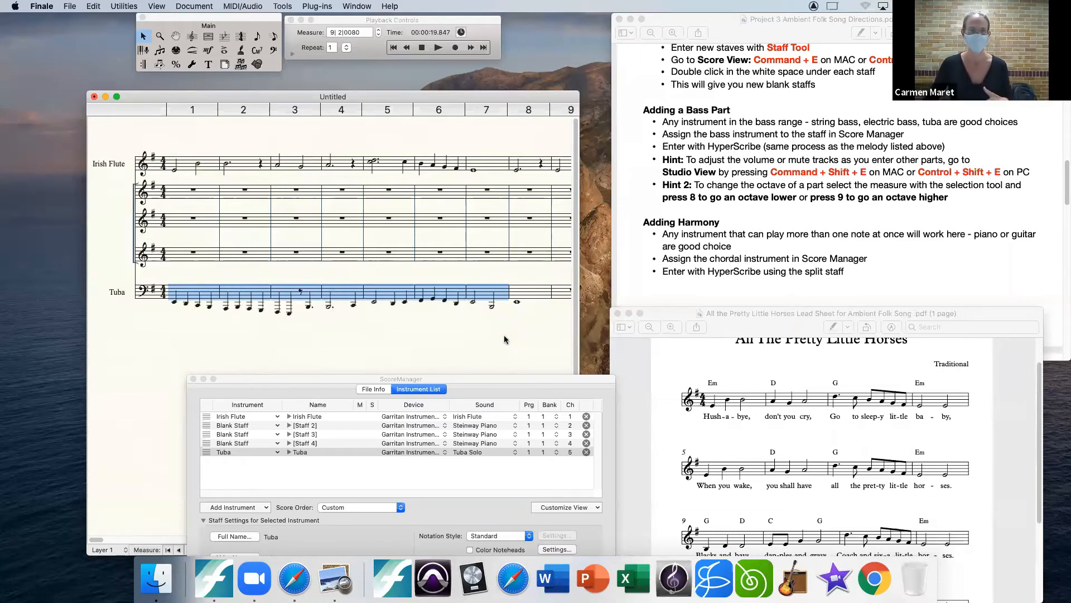
{"action": "left_click", "coordinate": [504, 338]}
Move the ScoreManager and lead sheet windows, and consult the Studio View hint under Adding a Bass Part in Preview
{"action": "left_click_drag", "start_coordinate": [374, 380], "coordinate": [357, 362]}
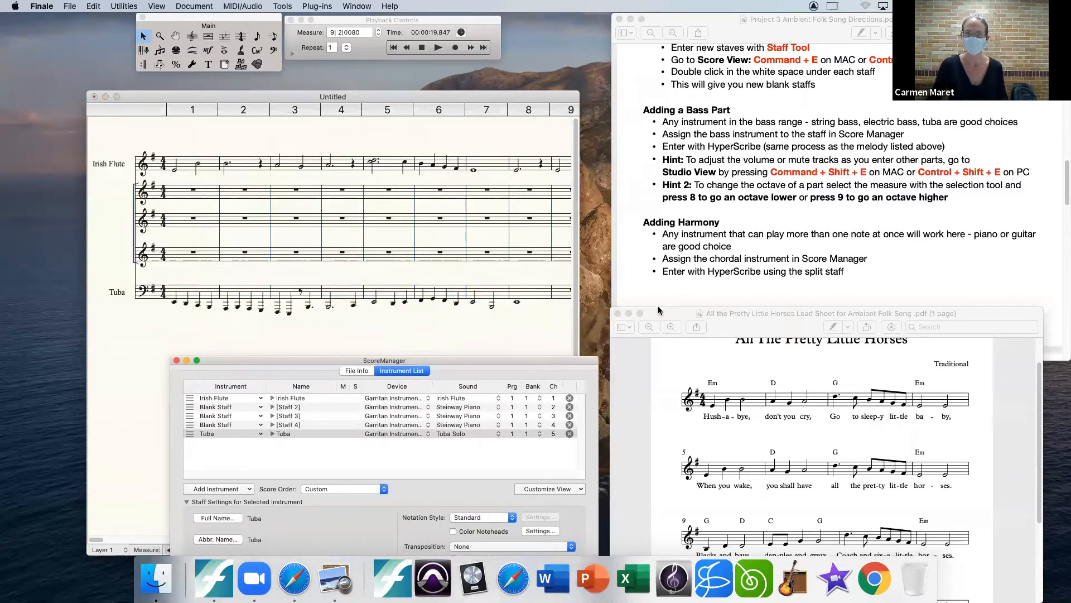
{"action": "left_click_drag", "start_coordinate": [658, 308], "coordinate": [683, 344]}
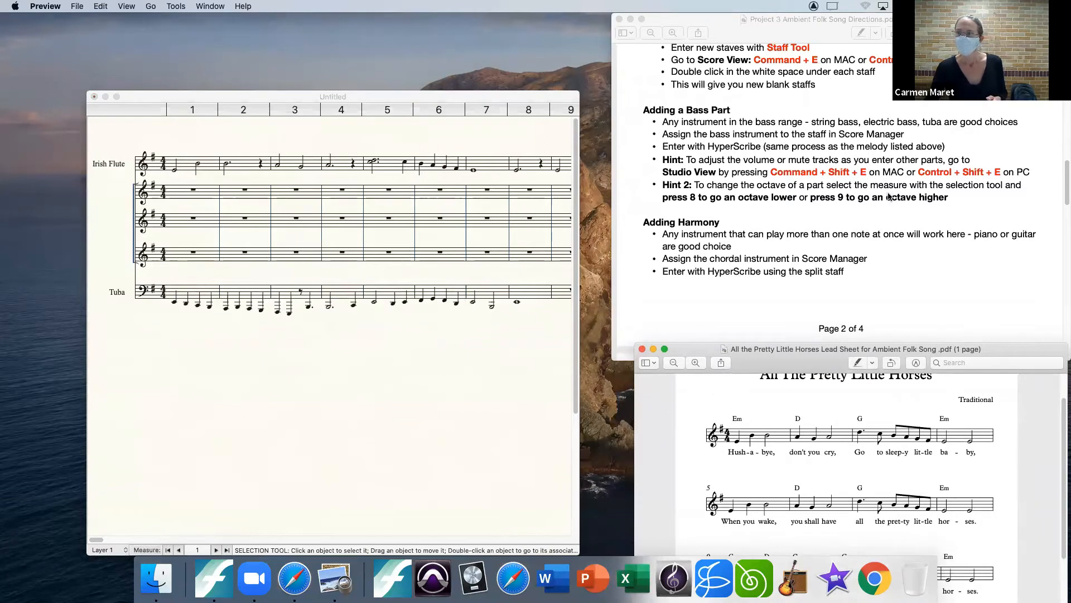
{"action": "left_click_drag", "start_coordinate": [1064, 179], "coordinate": [1065, 191]}
{"action": "scroll", "coordinate": [798, 159], "scroll_direction": "up", "scroll_amount": 3}
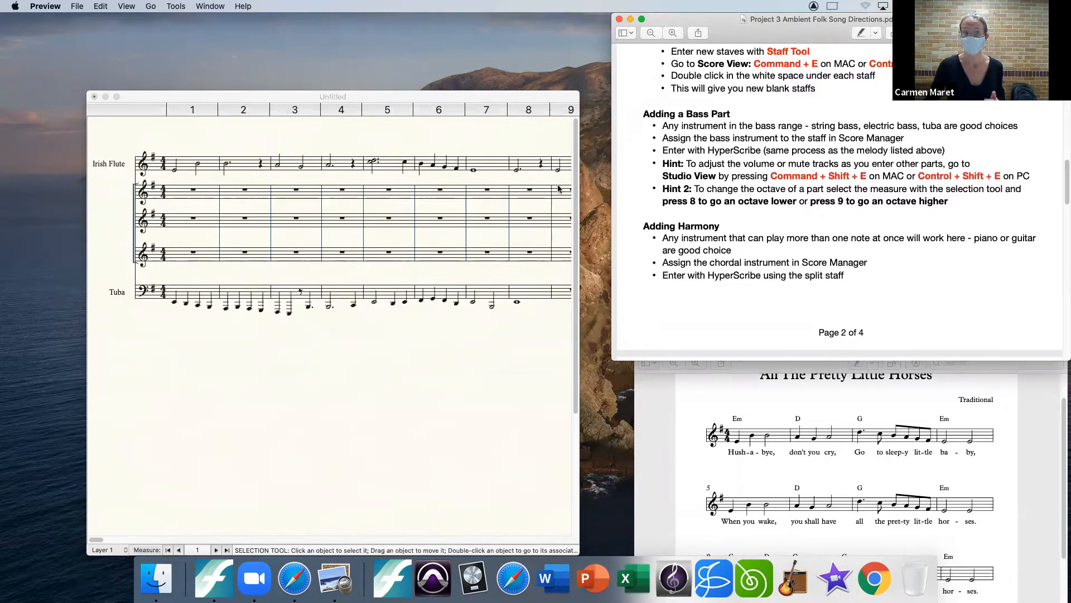
Return to Finale, show the score in Studio View, and rearrange the score and ScoreManager windows to reveal all five staves
{"action": "left_click", "coordinate": [347, 96]}
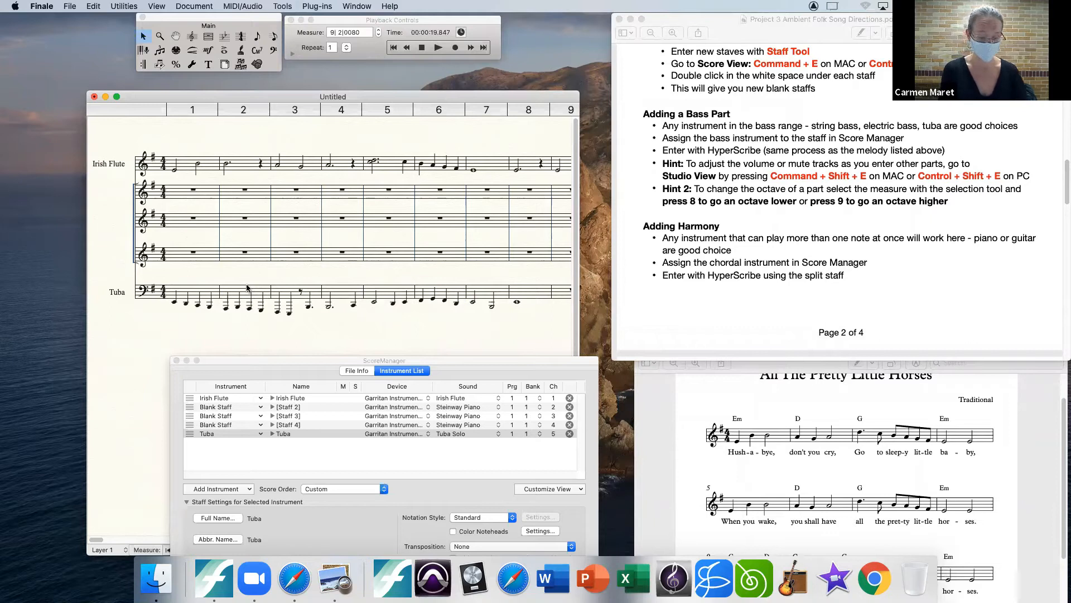
{"action": "key", "text": "super+shift+e"}
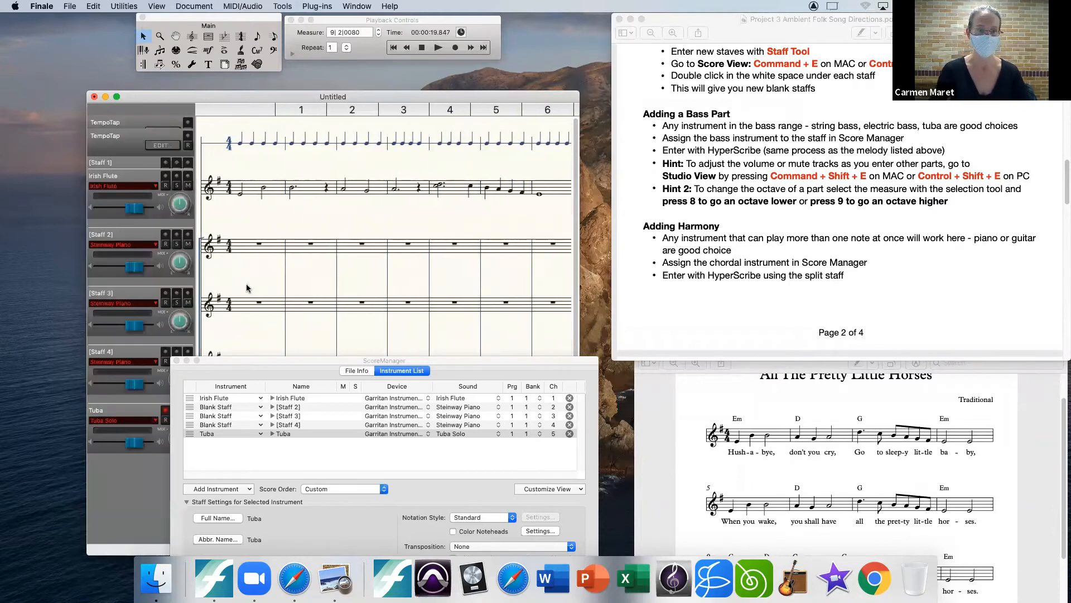
{"action": "left_click_drag", "start_coordinate": [248, 363], "coordinate": [259, 426]}
{"action": "left_click_drag", "start_coordinate": [287, 98], "coordinate": [276, 73]}
{"action": "left_click_drag", "start_coordinate": [309, 429], "coordinate": [285, 464]}
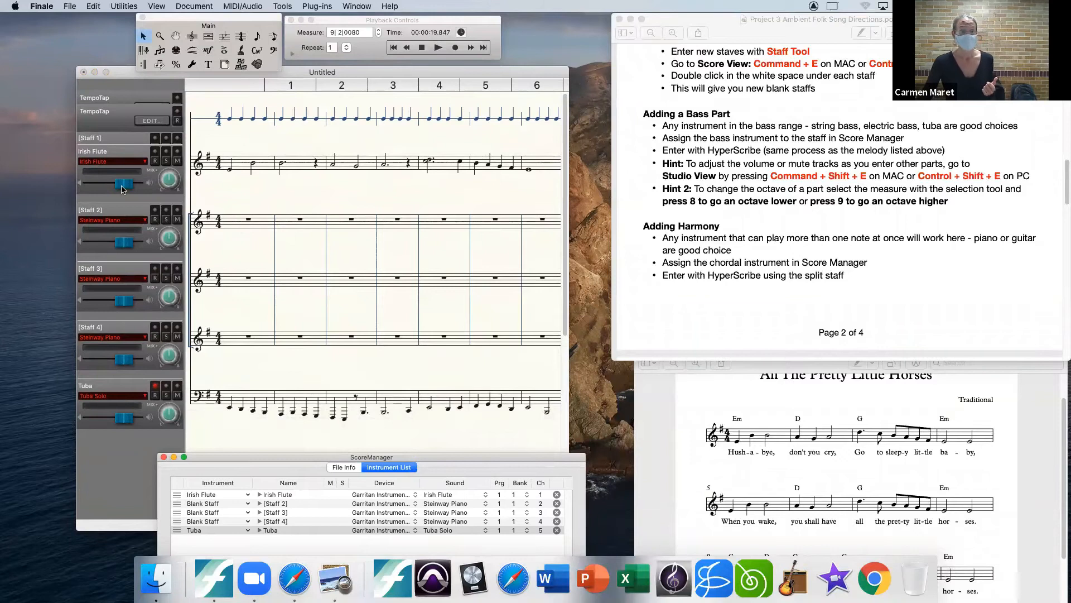
Try out the volume, mute and solo controls for the Irish Flute staff
{"action": "mouse_move", "coordinate": [125, 188]}
{"action": "left_mouse_down"}
{"action": "mouse_move", "coordinate": [109, 185]}
{"action": "mouse_move", "coordinate": [133, 188]}
{"action": "left_mouse_up"}
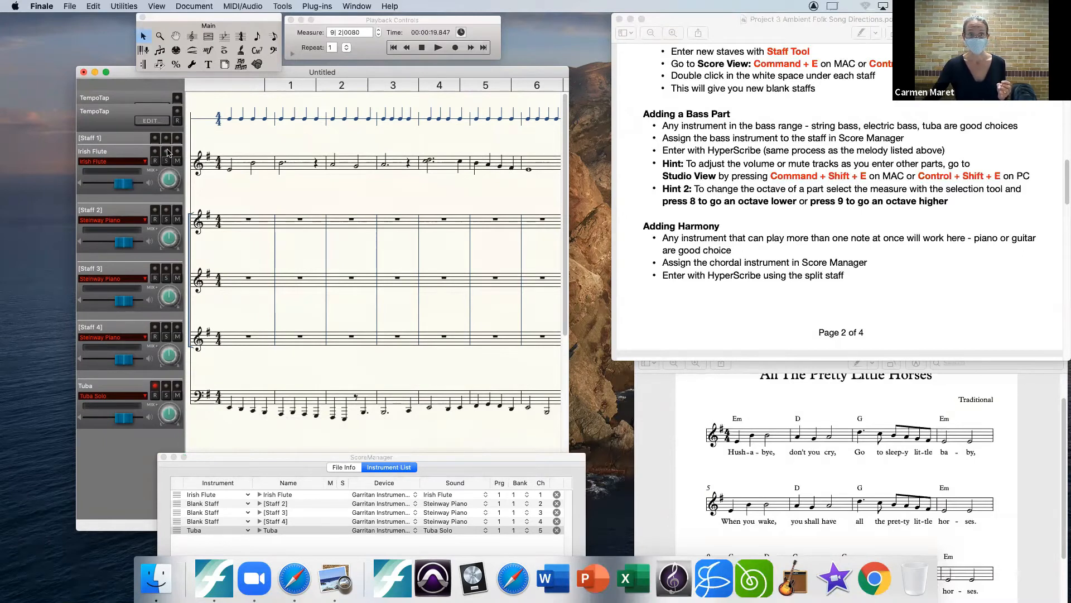
{"action": "left_click", "coordinate": [176, 161]}
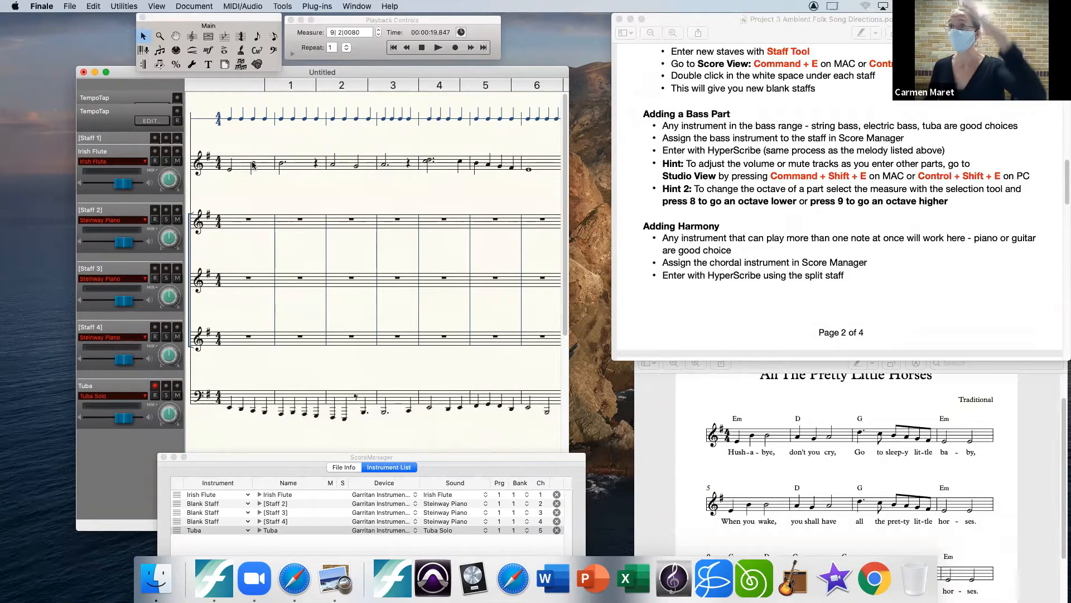
{"action": "left_click", "coordinate": [166, 151]}
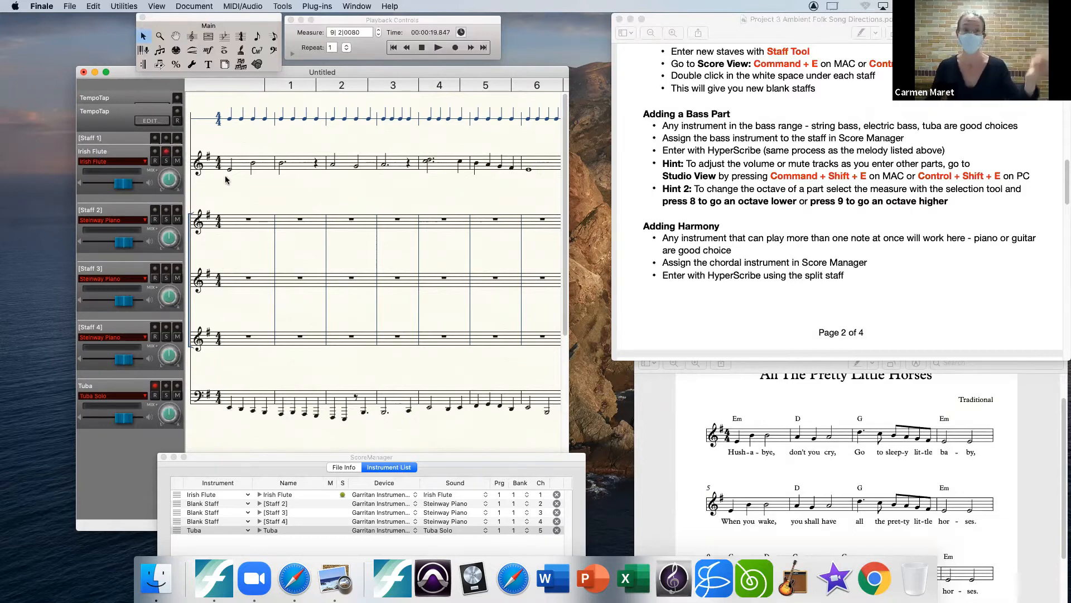
{"action": "left_click", "coordinate": [166, 156]}
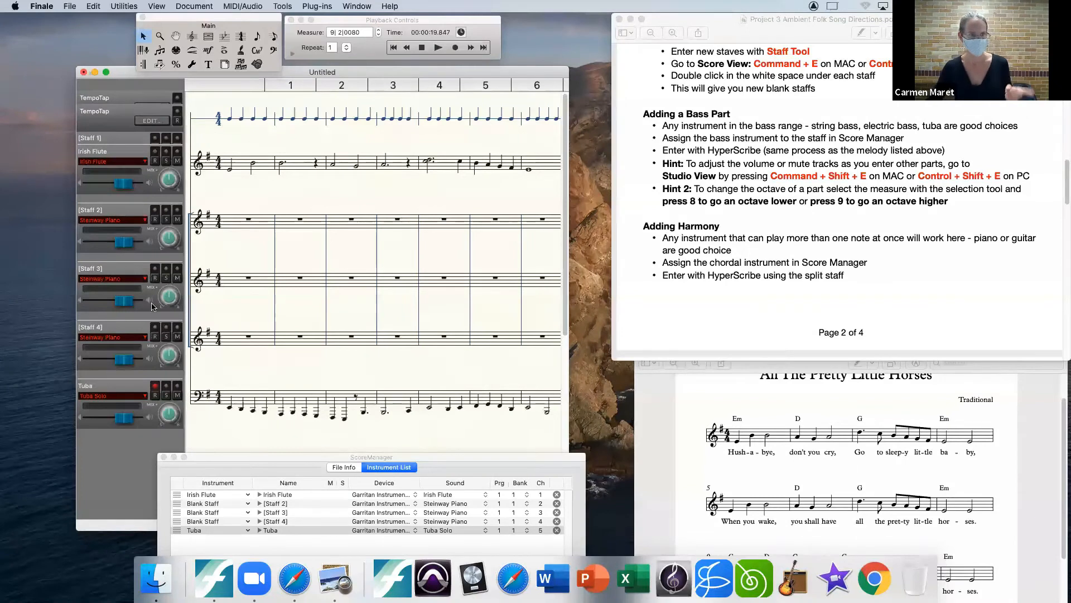
Lower the Irish Flute volume to 90 and raise the Tuba volume slightly in Studio View
{"action": "left_click_drag", "start_coordinate": [127, 188], "coordinate": [123, 188]}
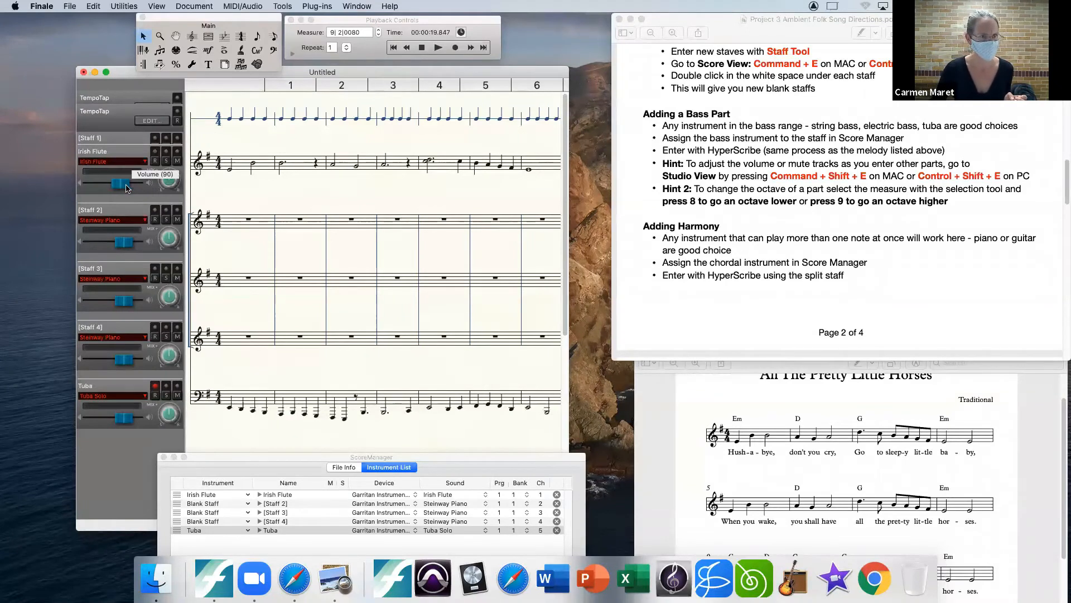
{"action": "left_click_drag", "start_coordinate": [126, 422], "coordinate": [134, 422]}
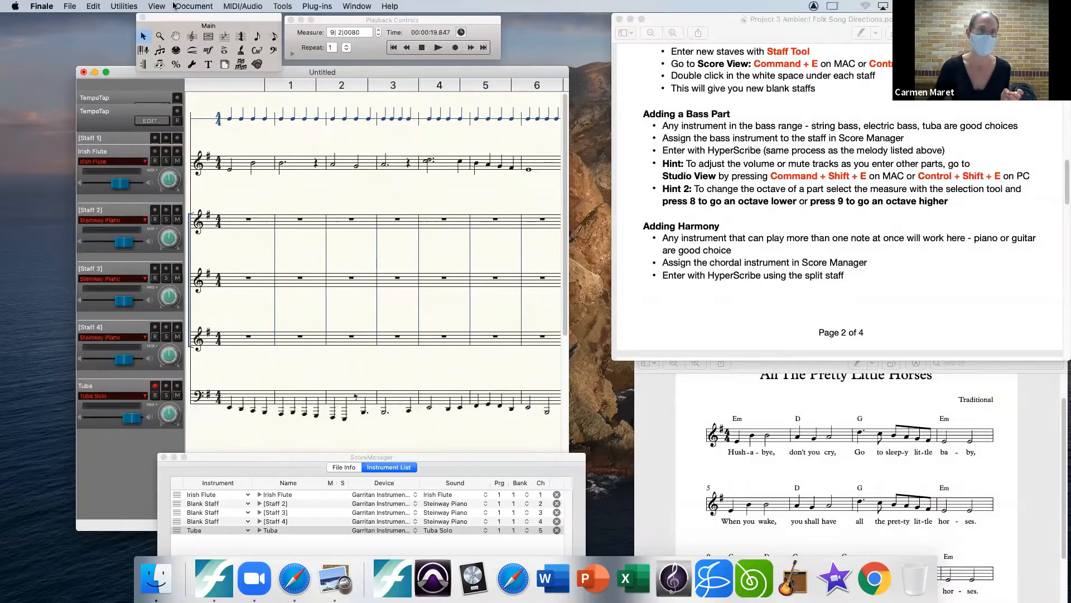
Play the score from the beginning while readjusting the Tuba and Irish Flute volumes, and stop playback
{"action": "left_click", "coordinate": [438, 49]}
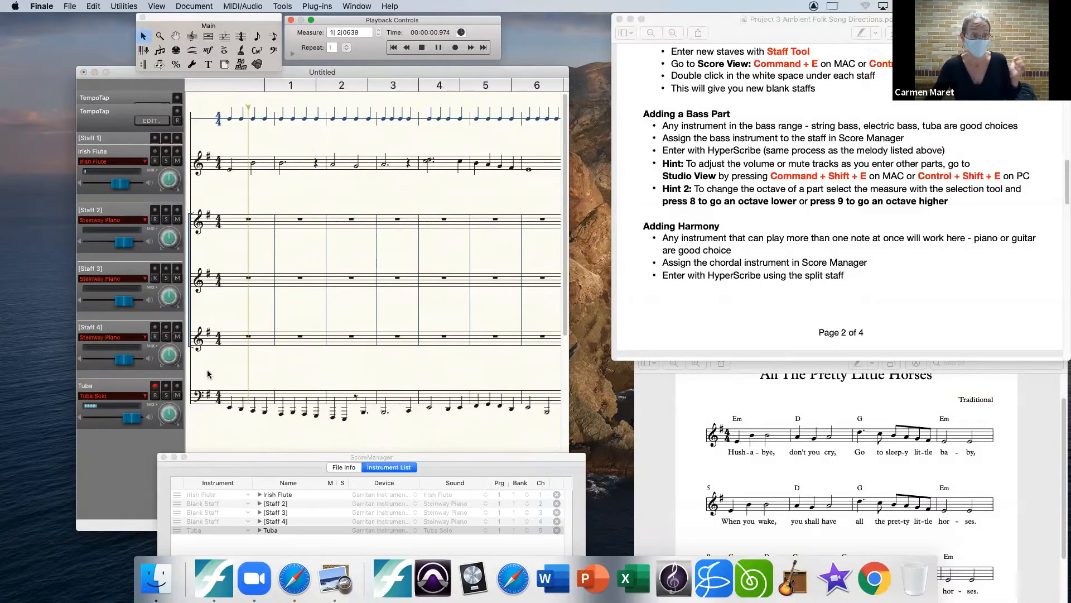
{"action": "left_click", "coordinate": [133, 422]}
{"action": "left_click_drag", "start_coordinate": [133, 422], "coordinate": [121, 422]}
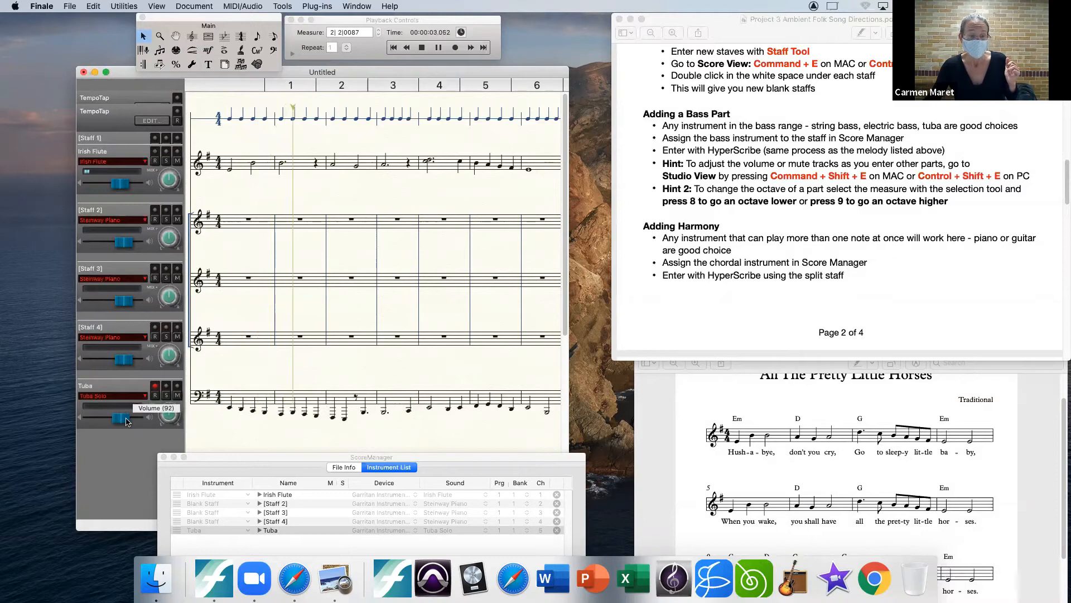
{"action": "left_click_drag", "start_coordinate": [120, 184], "coordinate": [117, 186]}
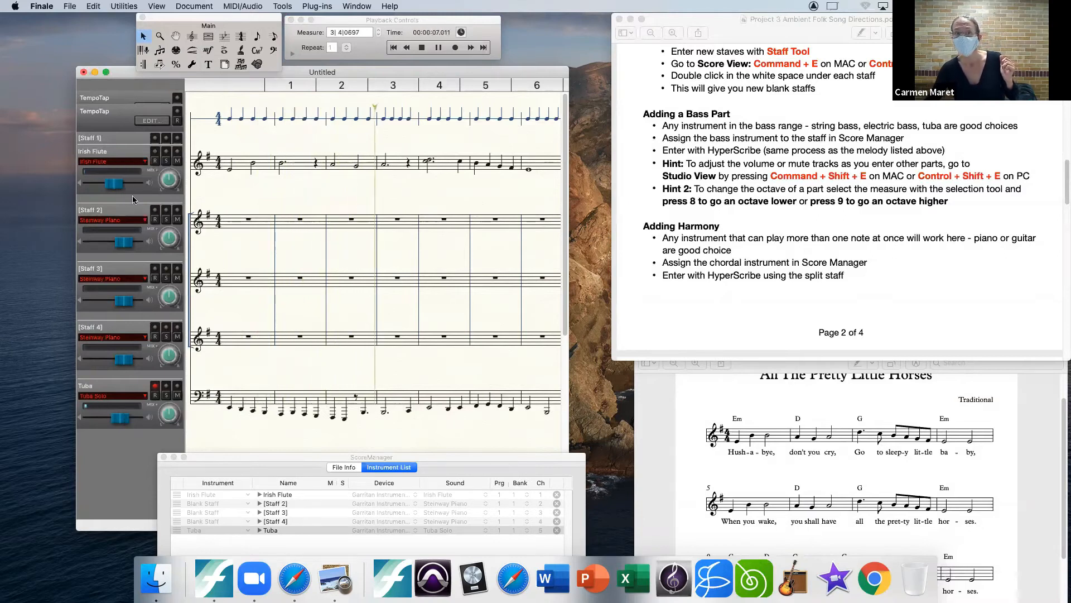
{"action": "left_click_drag", "start_coordinate": [130, 422], "coordinate": [143, 422]}
{"action": "left_click", "coordinate": [422, 48]}
Lower the Irish Flute volume to about 42 and play the opening measures to check the balance with the Tuba
{"action": "left_click_drag", "start_coordinate": [121, 185], "coordinate": [102, 188]}
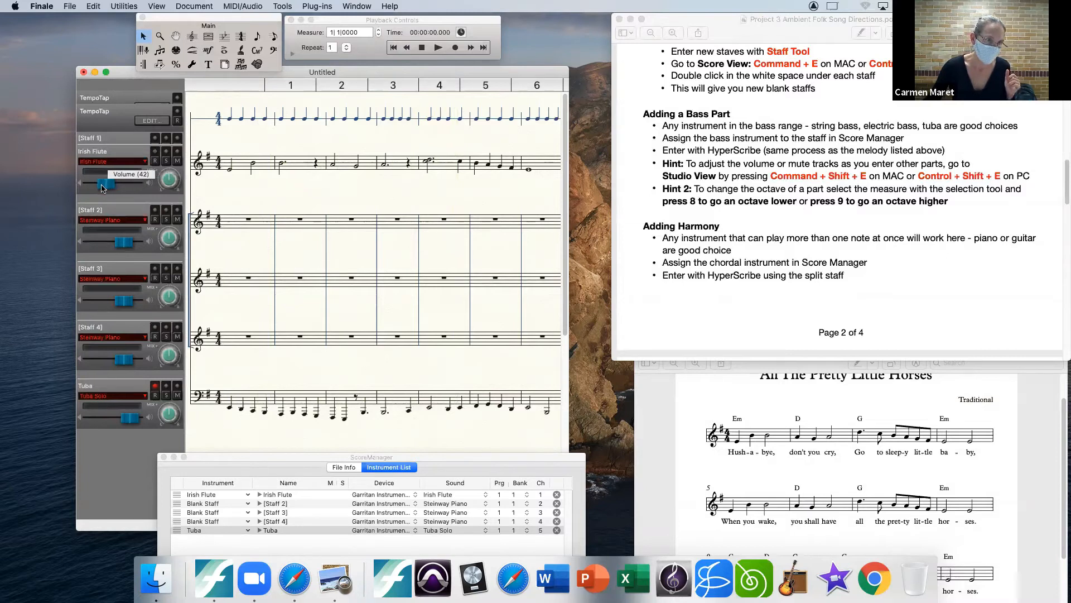
{"action": "left_click", "coordinate": [437, 49]}
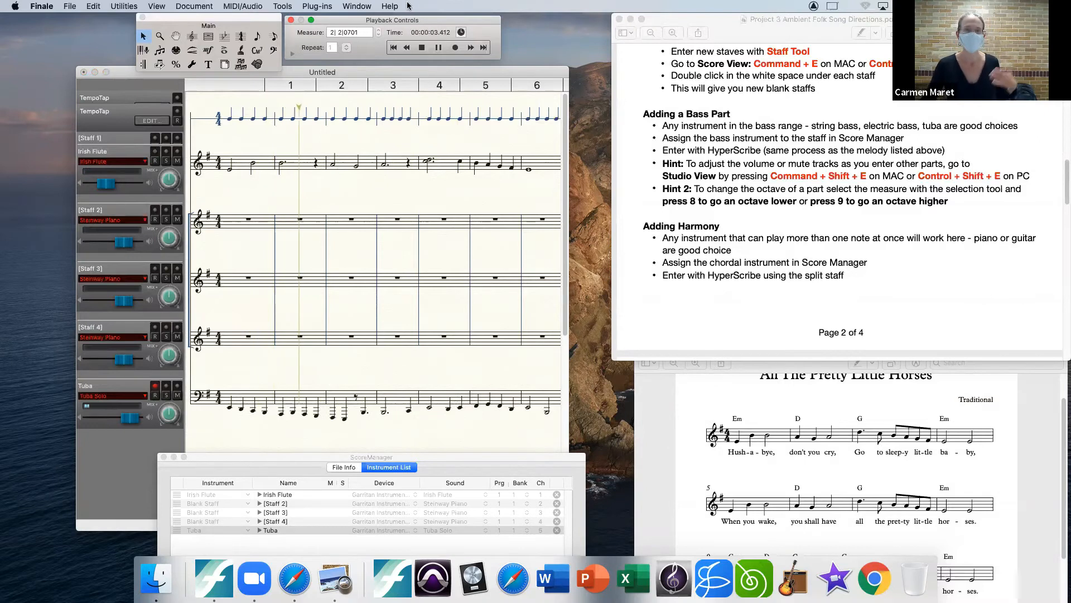
{"action": "left_click", "coordinate": [423, 48]}
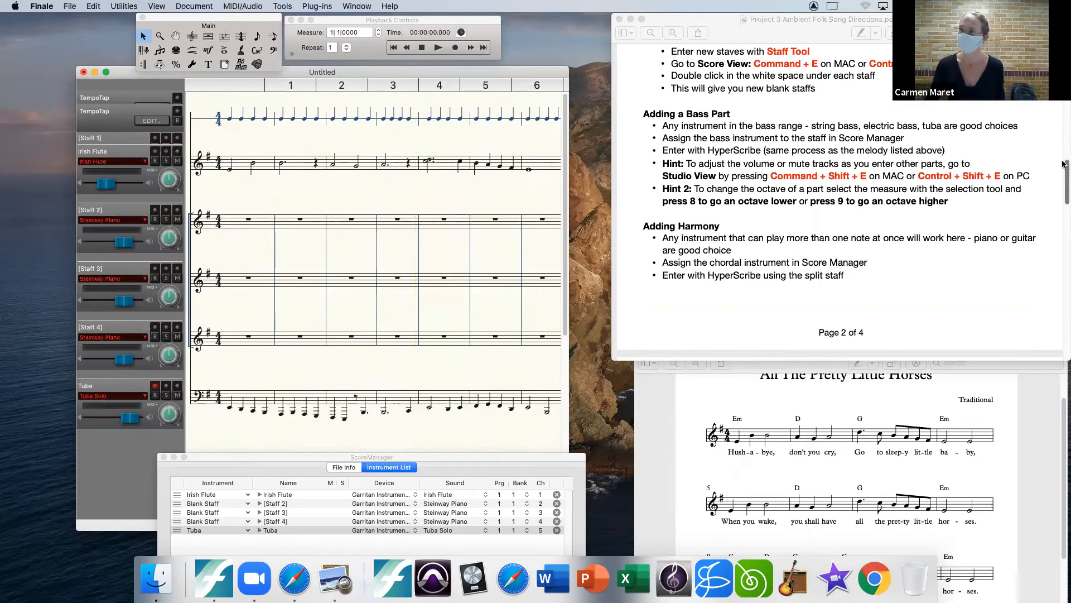
Show the directions for entering the chordal instrument in two staves, and return to the score with the ScoreManager open
{"action": "left_click_drag", "start_coordinate": [1067, 195], "coordinate": [1064, 162]}
{"action": "scroll", "coordinate": [1063, 223], "scroll_direction": "down", "scroll_amount": 3}
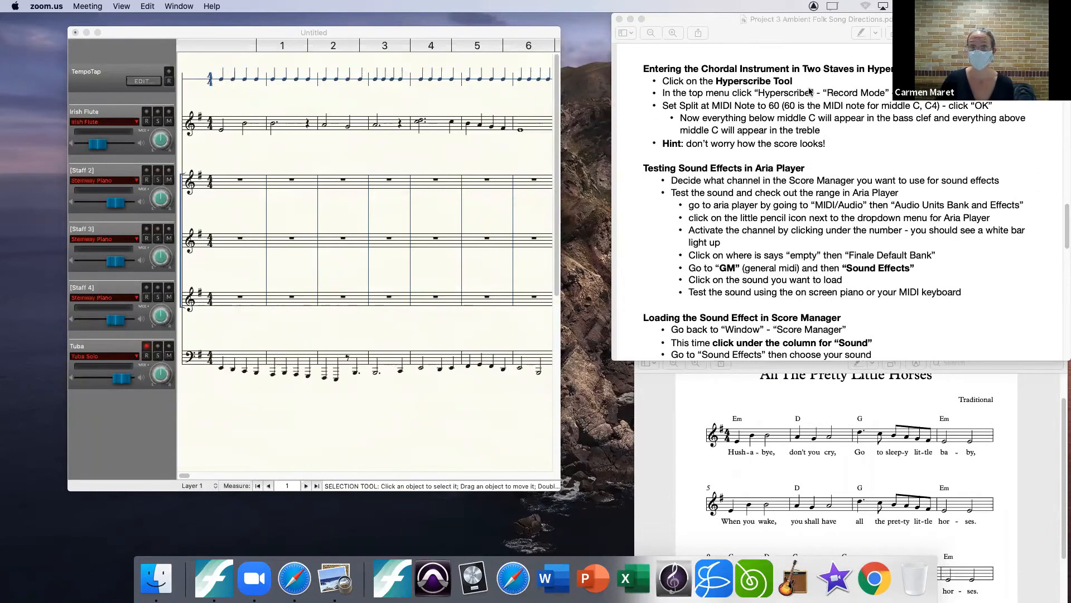
{"action": "left_click", "coordinate": [346, 32]}
{"action": "left_click", "coordinate": [357, 6]}
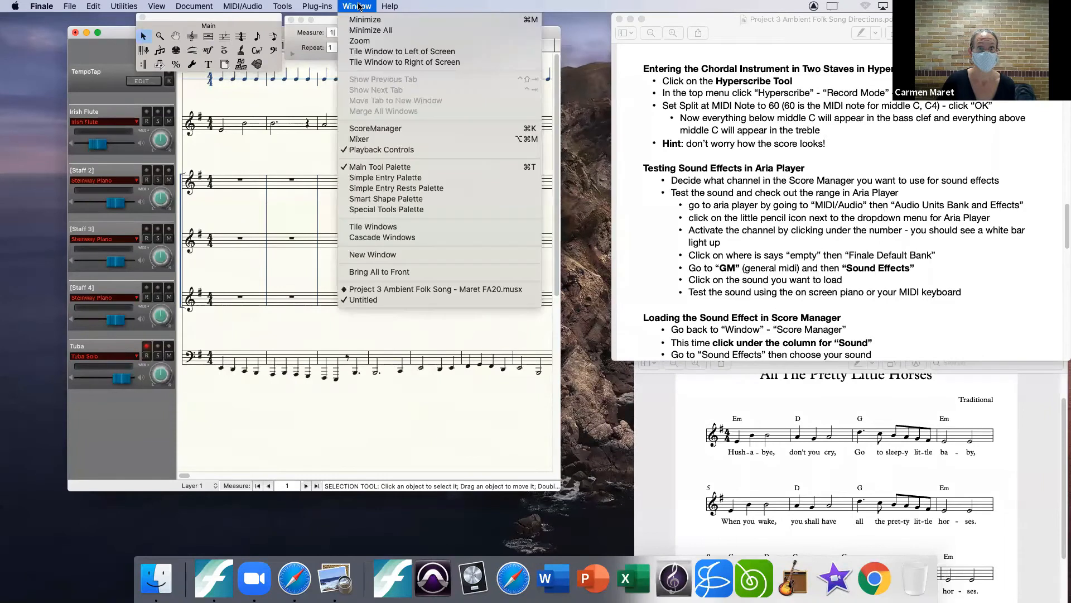
{"action": "left_click", "coordinate": [383, 131]}
{"action": "left_click_drag", "start_coordinate": [333, 305], "coordinate": [404, 237]}
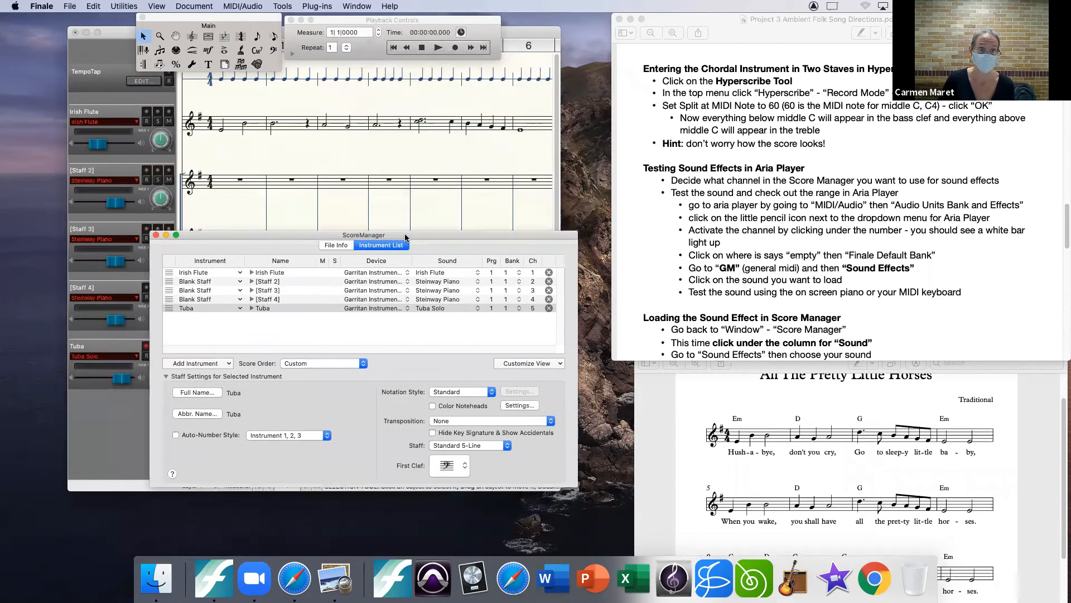
Change the blank Staff 2 in the ScoreManager to a Clavinet from the Jazz keyboards
{"action": "left_click", "coordinate": [222, 282]}
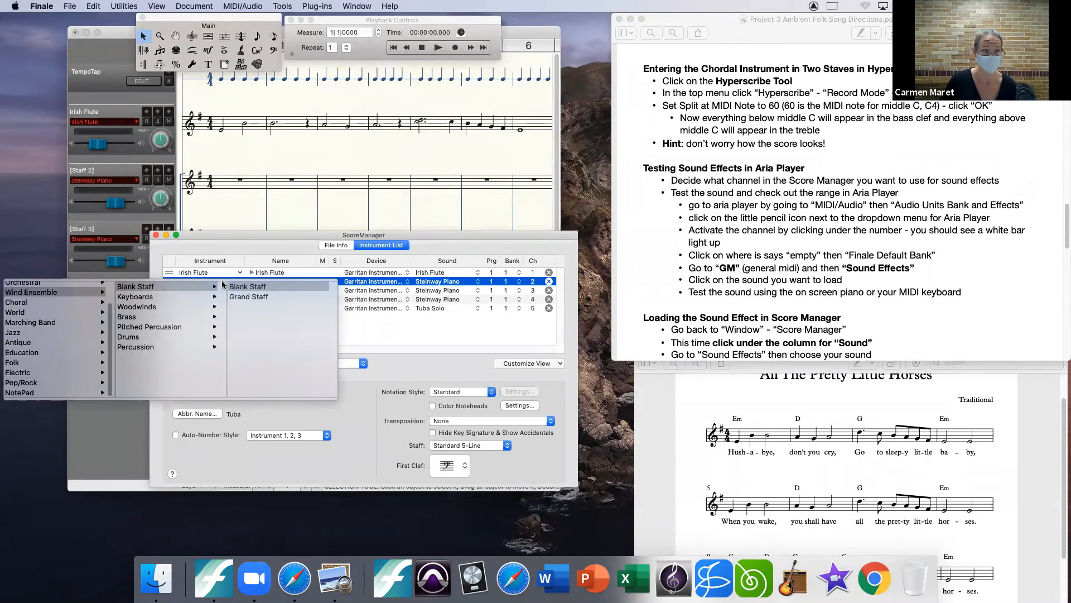
{"action": "mouse_move", "coordinate": [137, 301]}
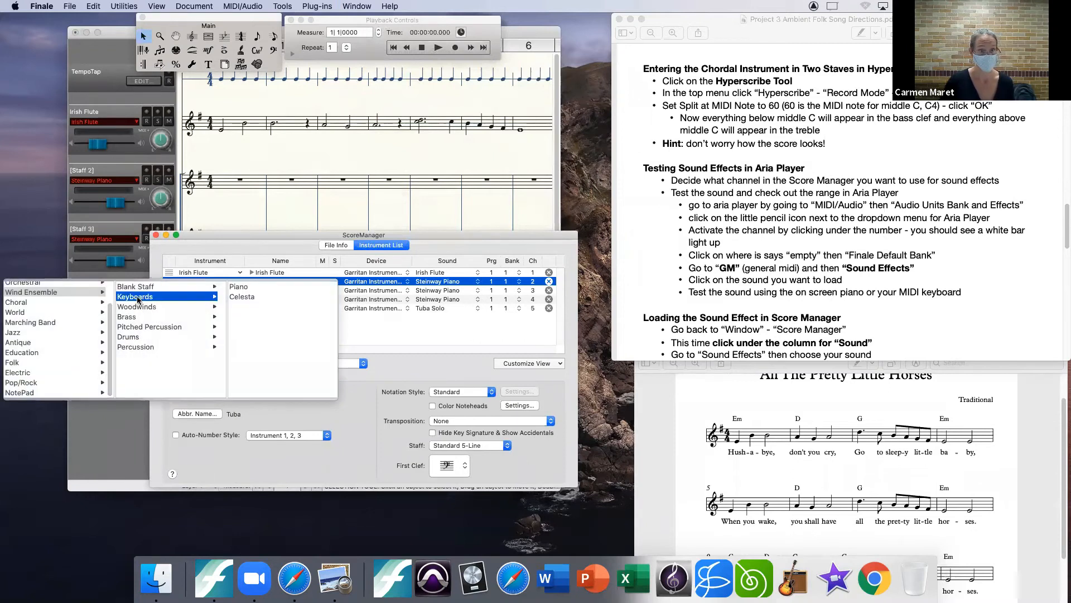
{"action": "scroll", "coordinate": [22, 357], "scroll_direction": "up", "scroll_amount": 3}
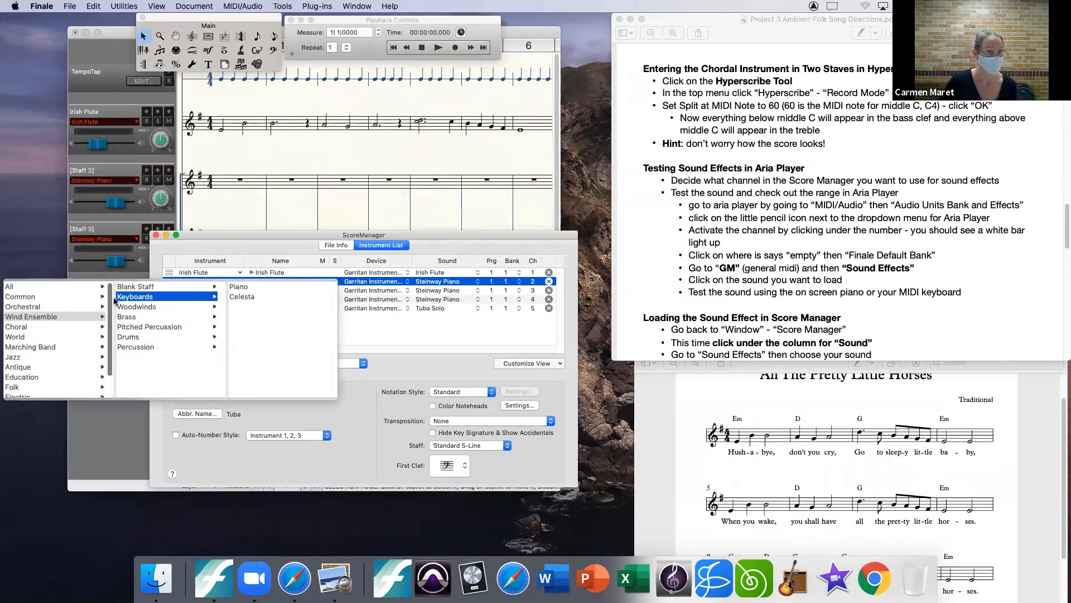
{"action": "left_click", "coordinate": [18, 358]}
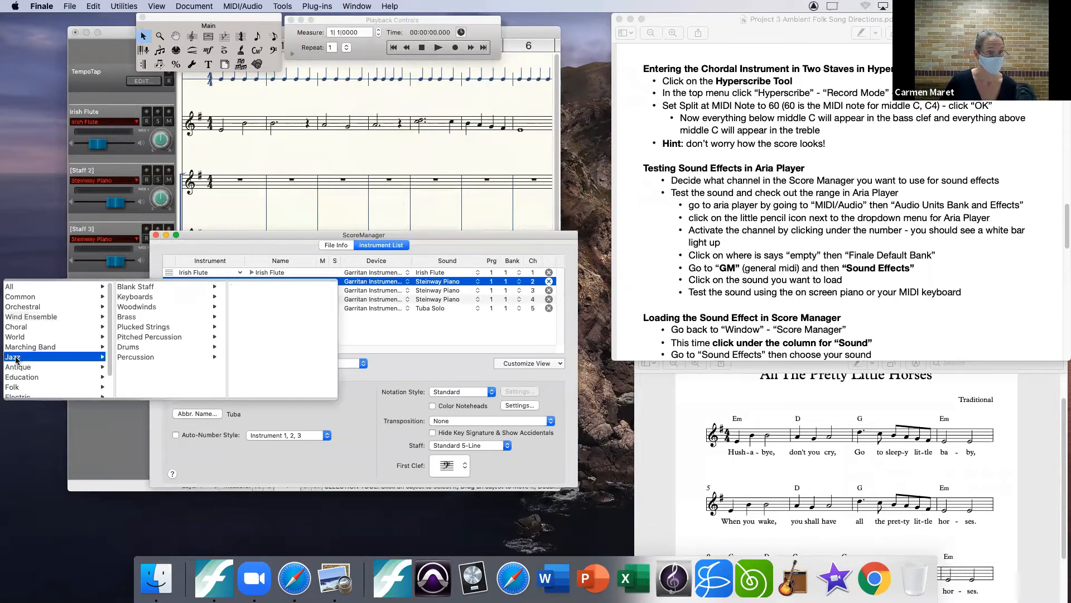
{"action": "mouse_move", "coordinate": [144, 300]}
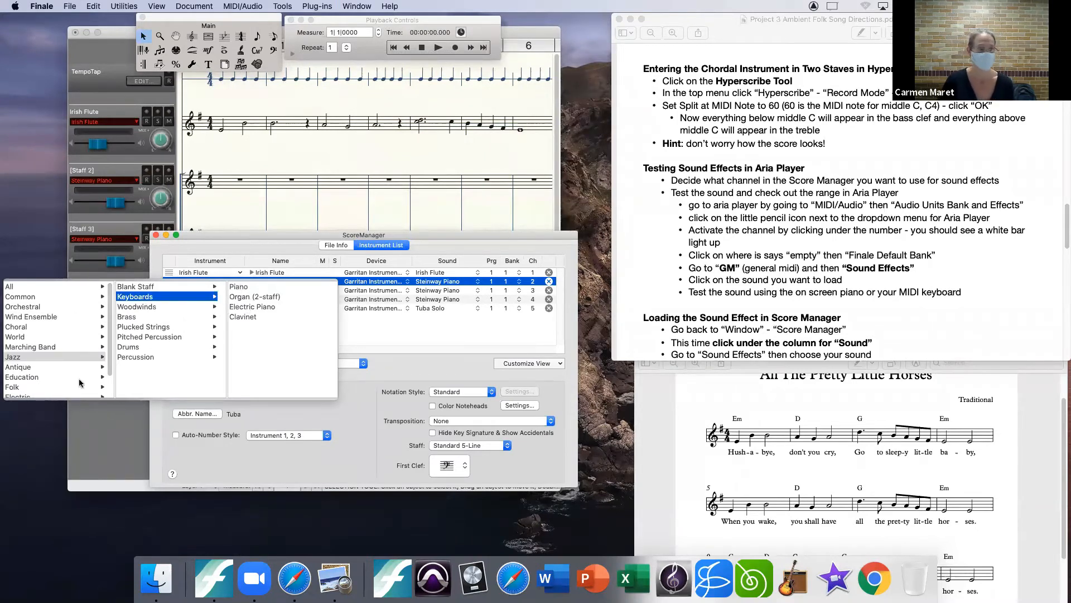
{"action": "left_click", "coordinate": [24, 368]}
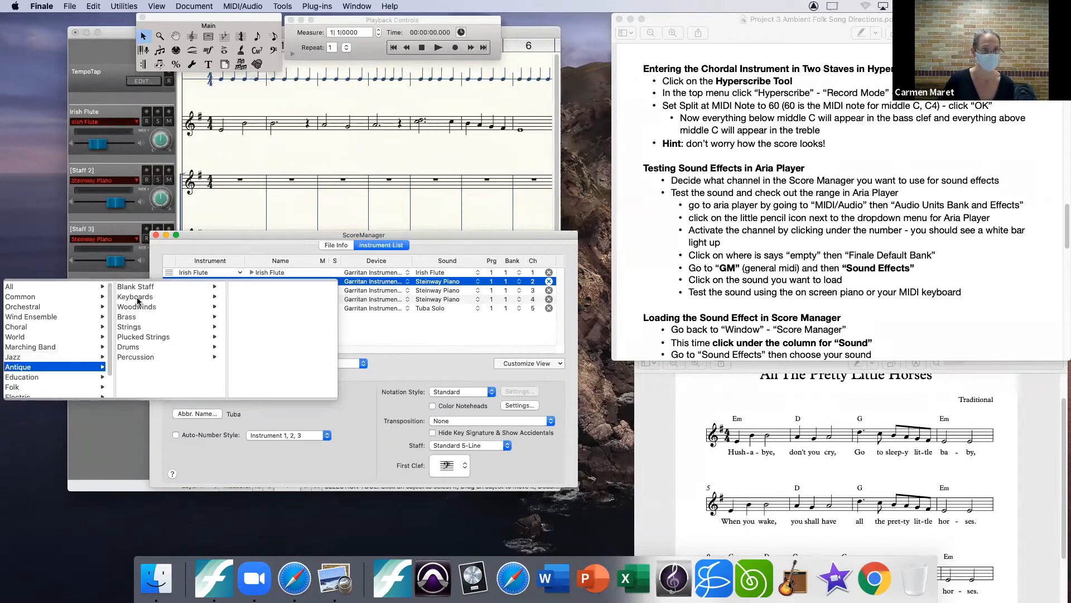
{"action": "mouse_move", "coordinate": [138, 297]}
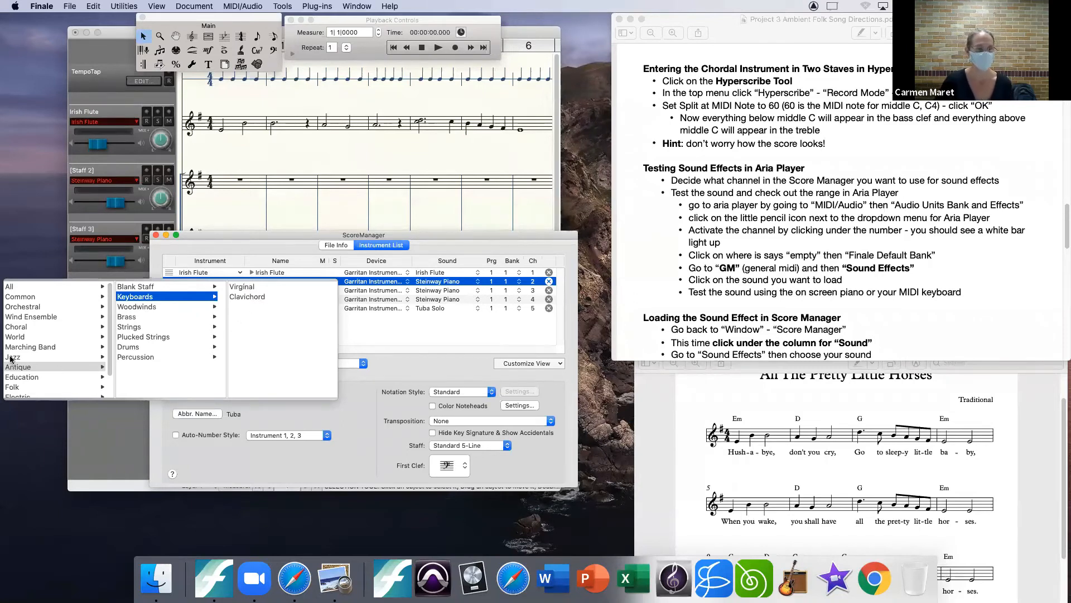
{"action": "mouse_move", "coordinate": [20, 358]}
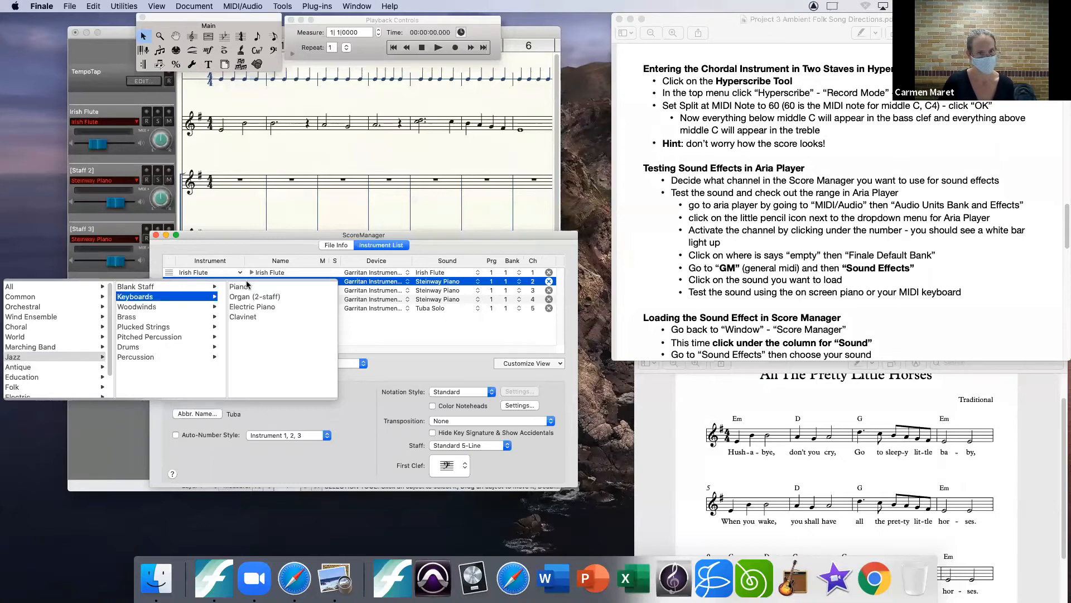
{"action": "left_click", "coordinate": [244, 316]}
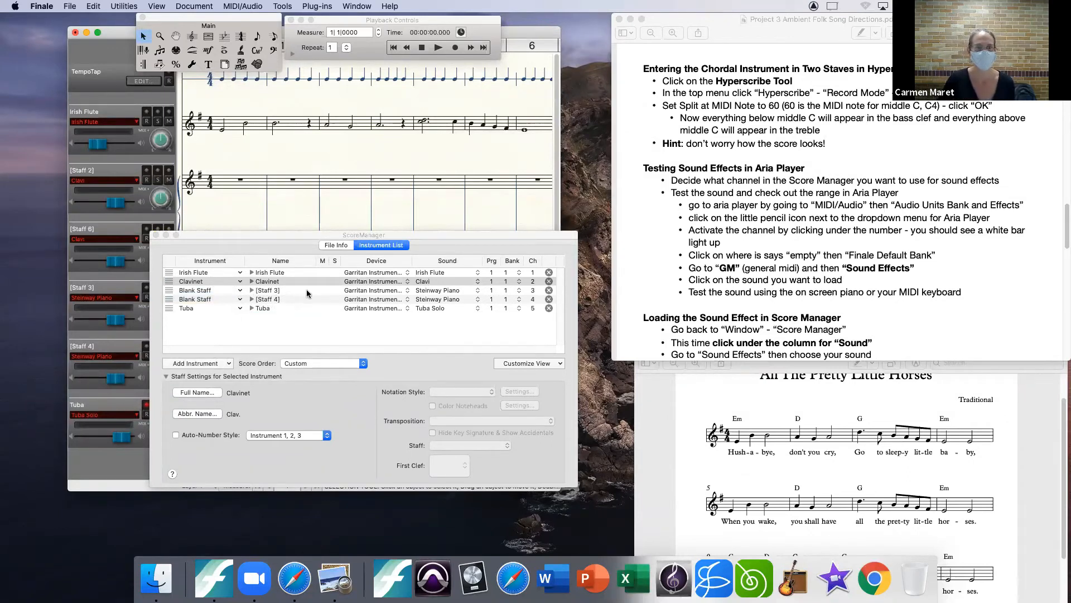
Move the ScoreManager down to view the Clavinet's treble and bass staves, and close it
{"action": "left_click_drag", "start_coordinate": [233, 235], "coordinate": [247, 275]}
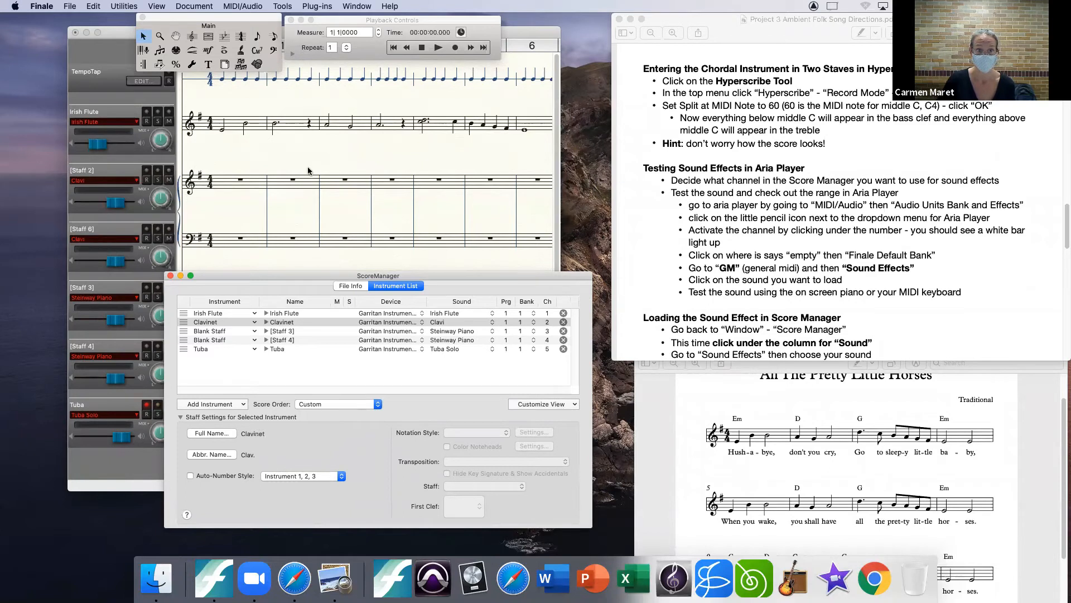
{"action": "left_click_drag", "start_coordinate": [208, 276], "coordinate": [217, 272]}
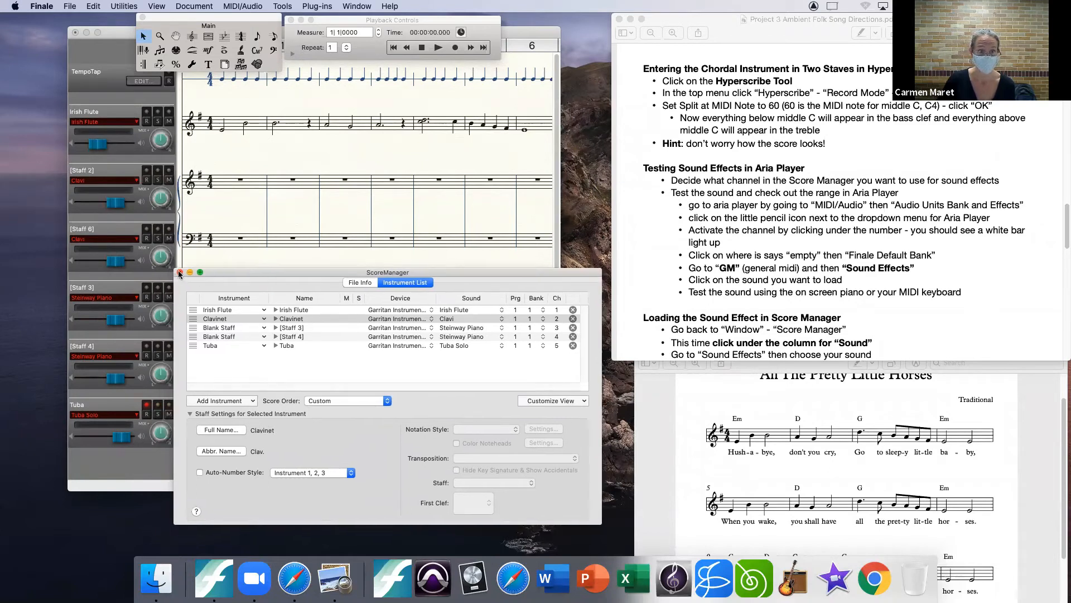
{"action": "left_click", "coordinate": [180, 273]}
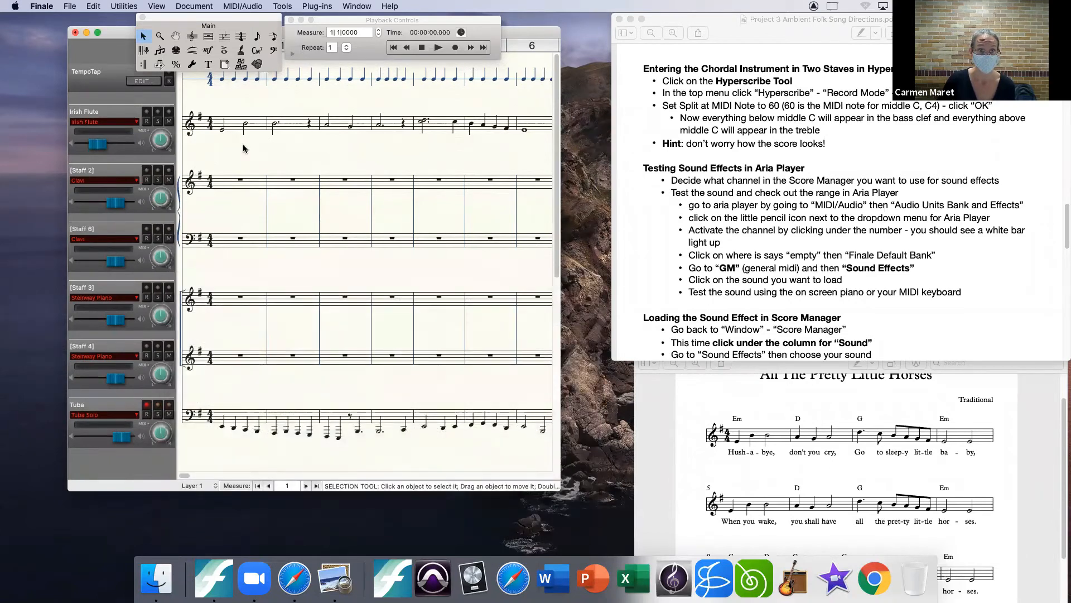
Select the HyperScribe Tool and set its record mode to split into two staves at MIDI note 60
{"action": "left_click", "coordinate": [144, 51]}
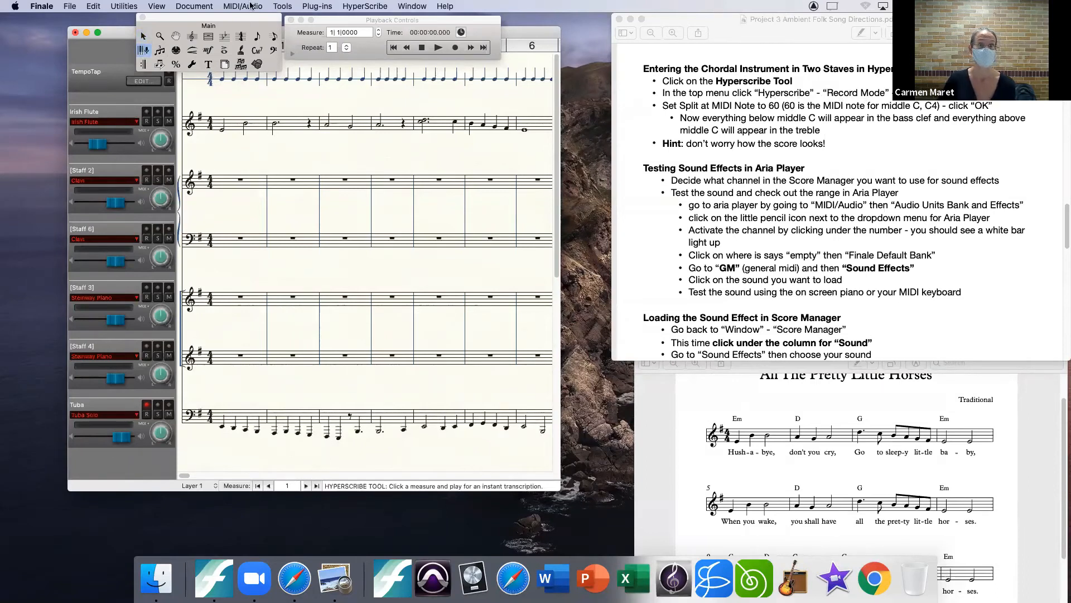
{"action": "left_click", "coordinate": [358, 7]}
{"action": "mouse_move", "coordinate": [367, 31]}
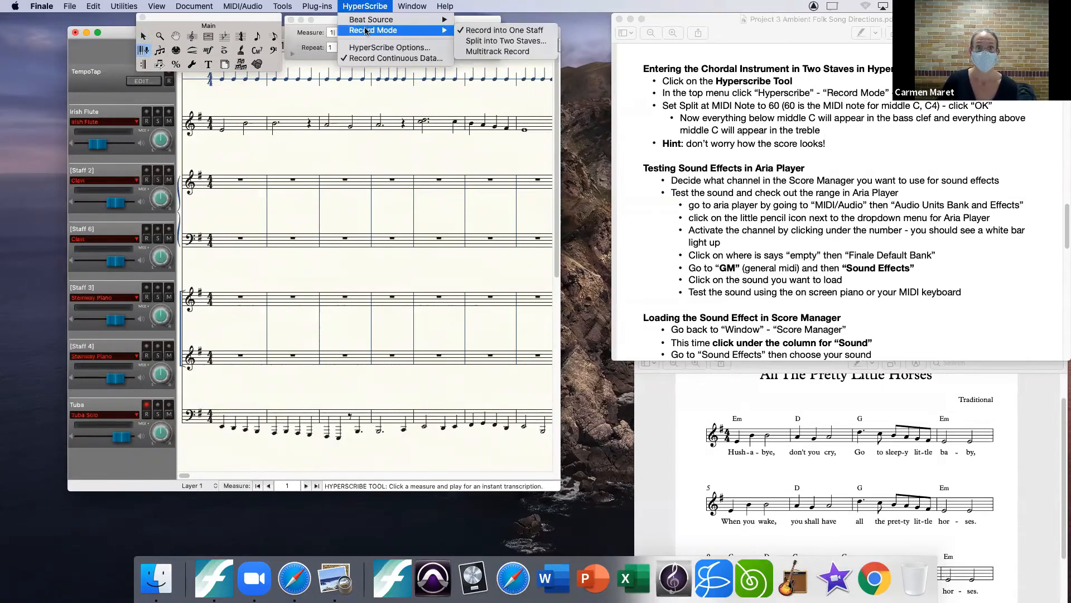
{"action": "left_click", "coordinate": [503, 40]}
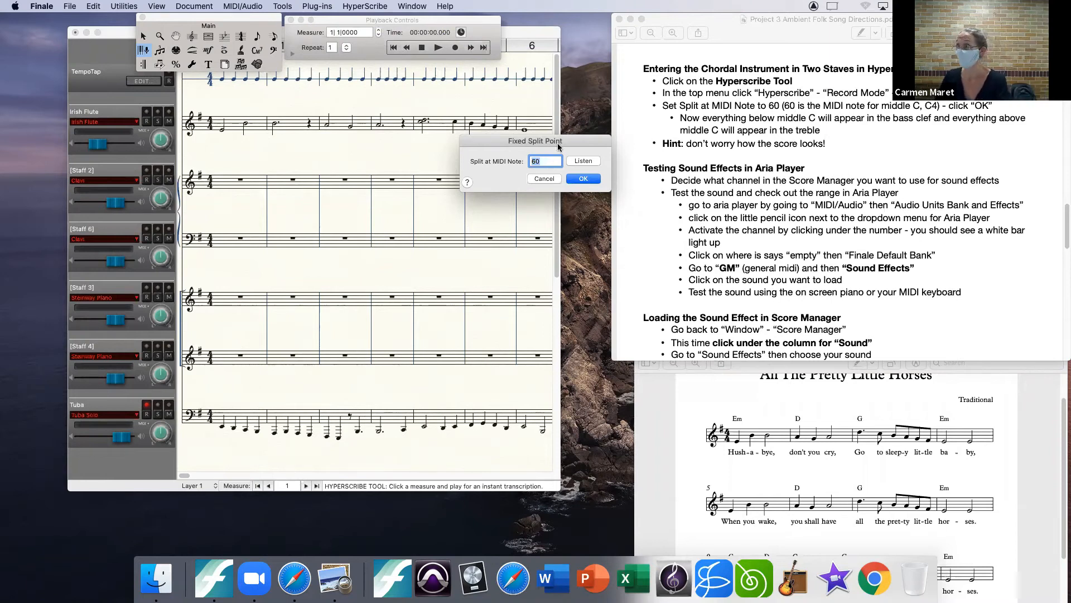
{"action": "left_click_drag", "start_coordinate": [556, 141], "coordinate": [554, 136]}
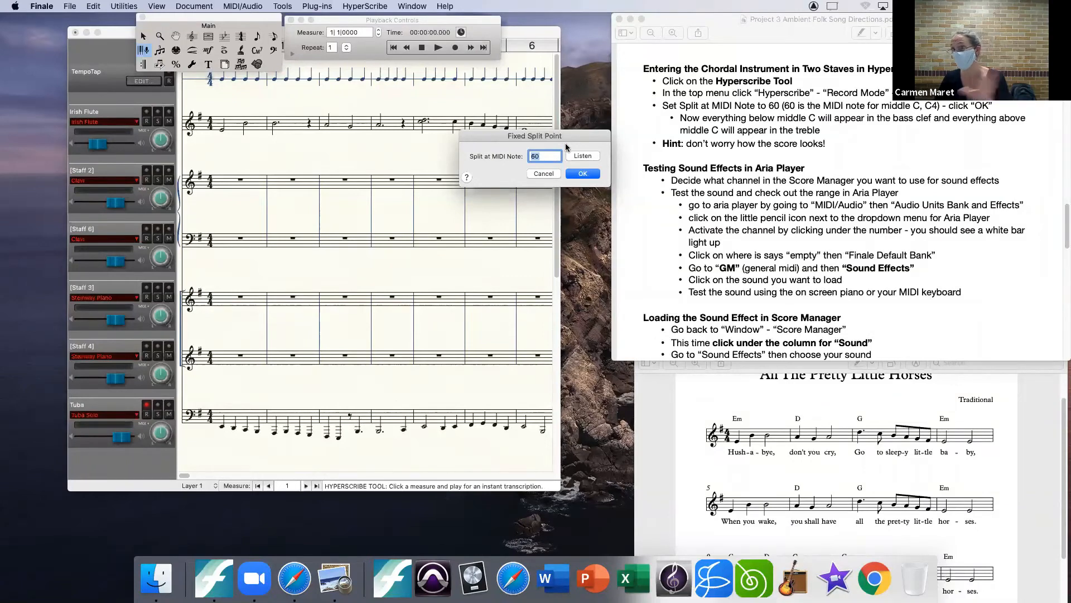
{"action": "left_click_drag", "start_coordinate": [563, 138], "coordinate": [562, 131]}
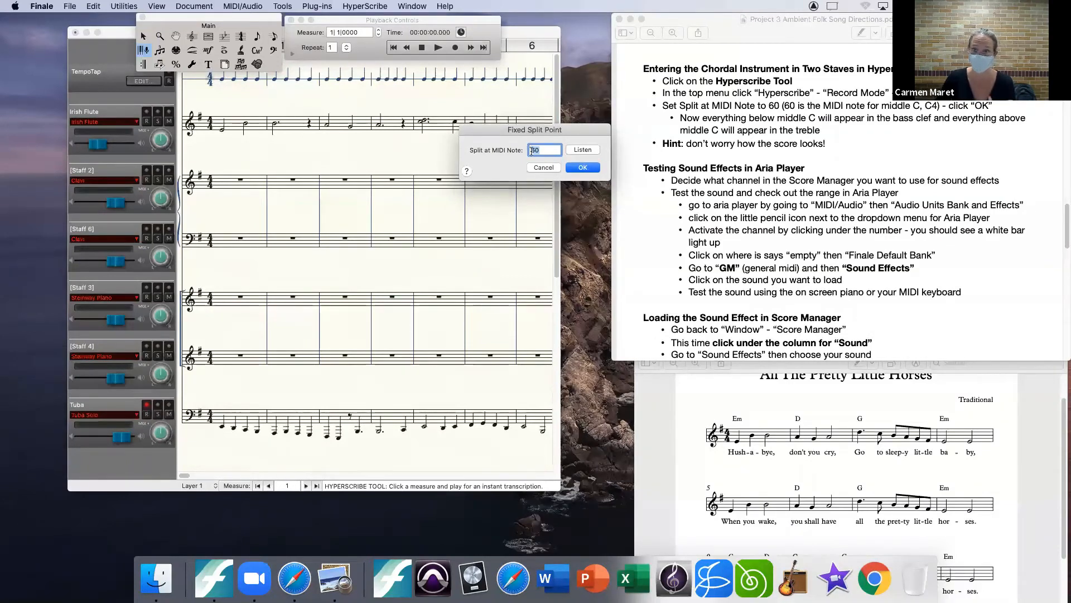
{"action": "left_click", "coordinate": [583, 168]}
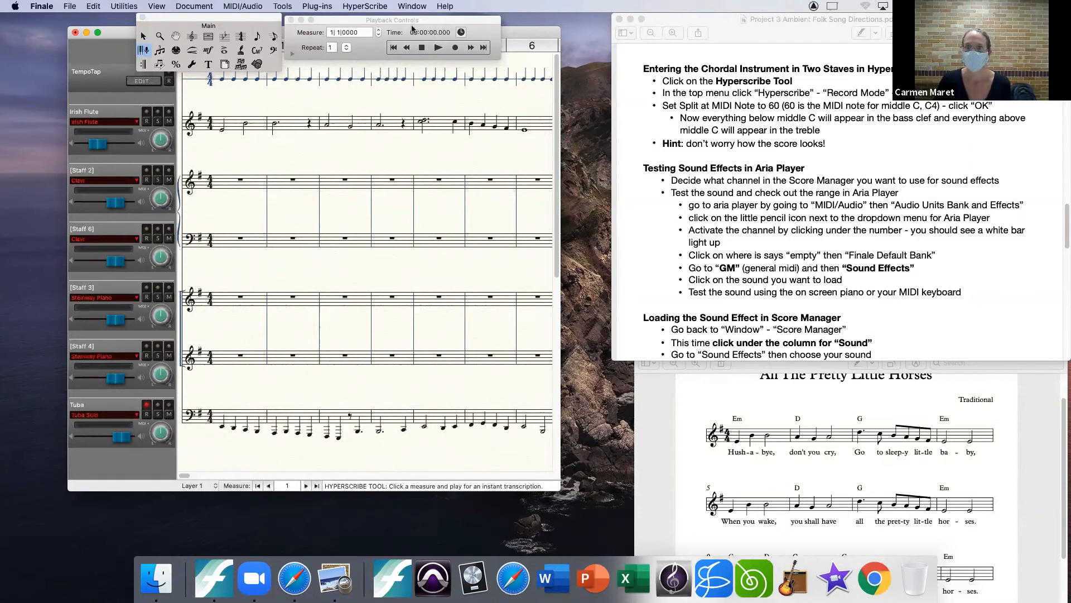
Set the HyperScribe quantization to a smallest note value of a sixteenth note (256 EDUs) with no tuplets
{"action": "left_click", "coordinate": [353, 8]}
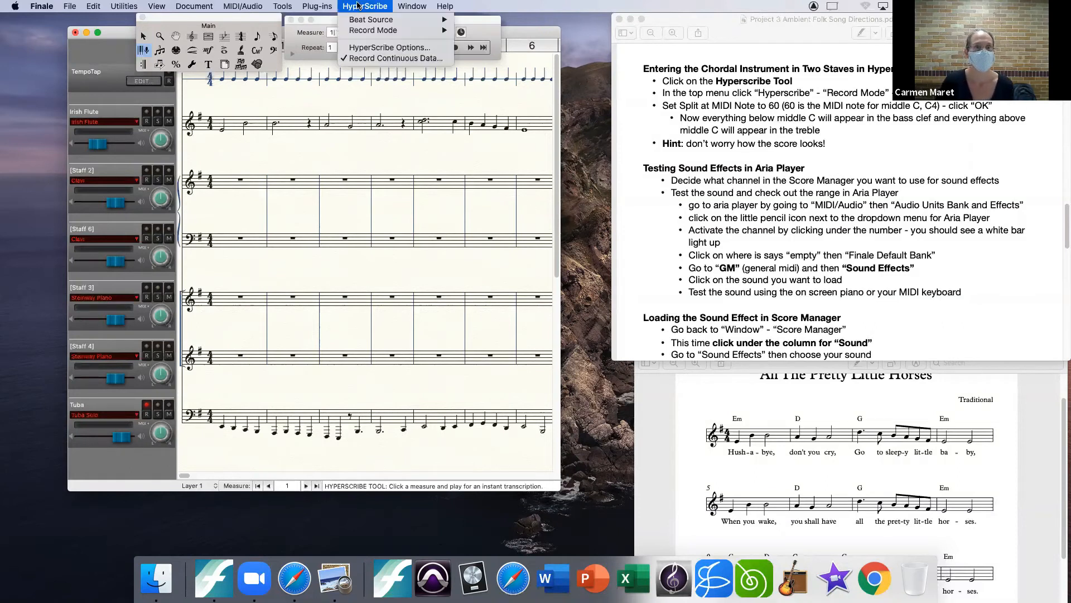
{"action": "left_click", "coordinate": [376, 43]}
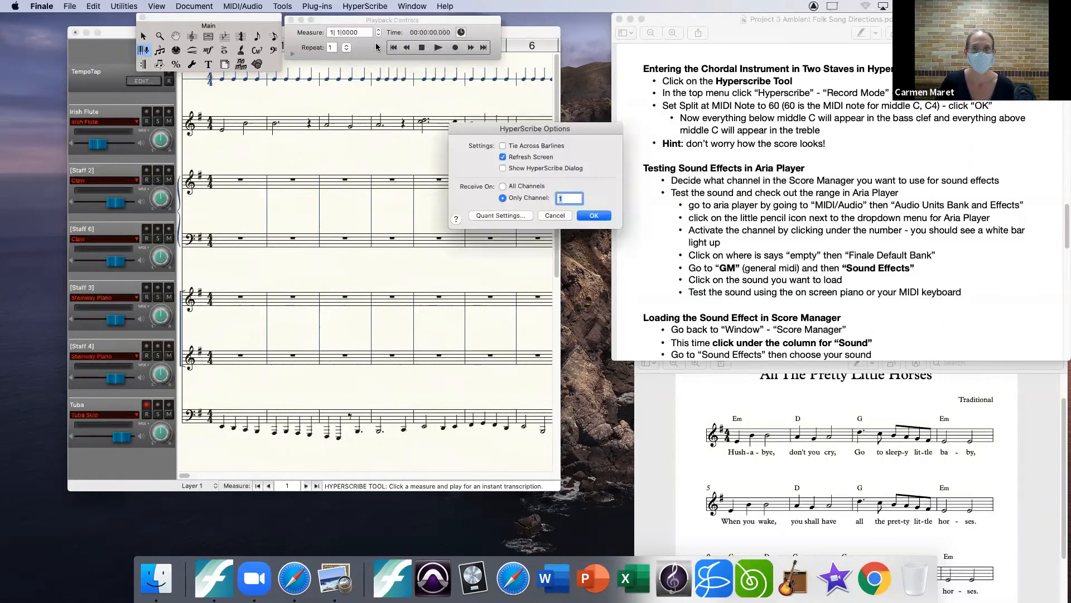
{"action": "left_click", "coordinate": [495, 216]}
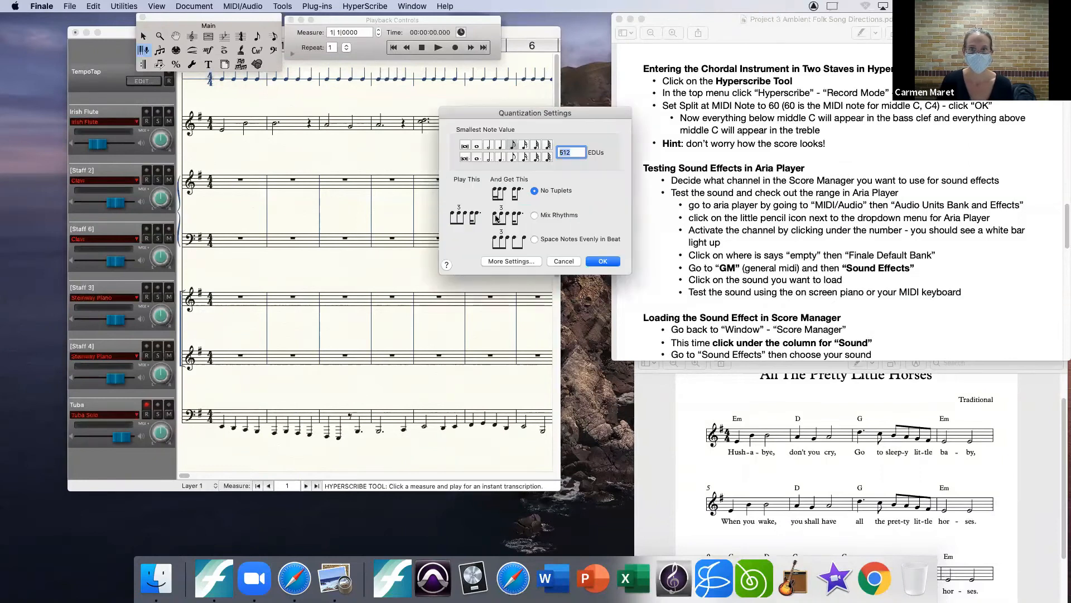
{"action": "left_click", "coordinate": [525, 144]}
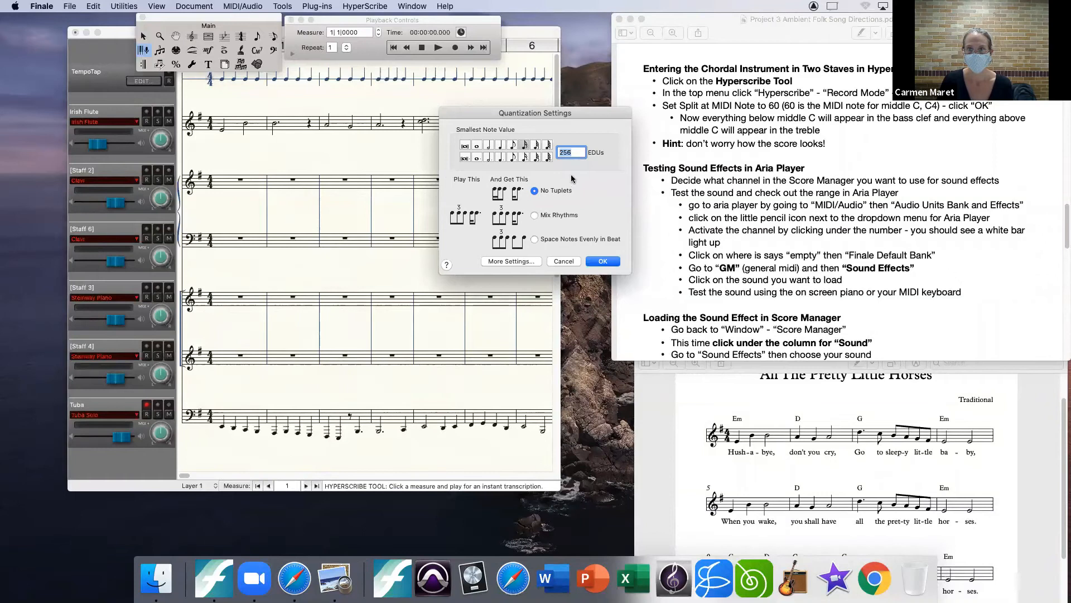
{"action": "left_click", "coordinate": [605, 259]}
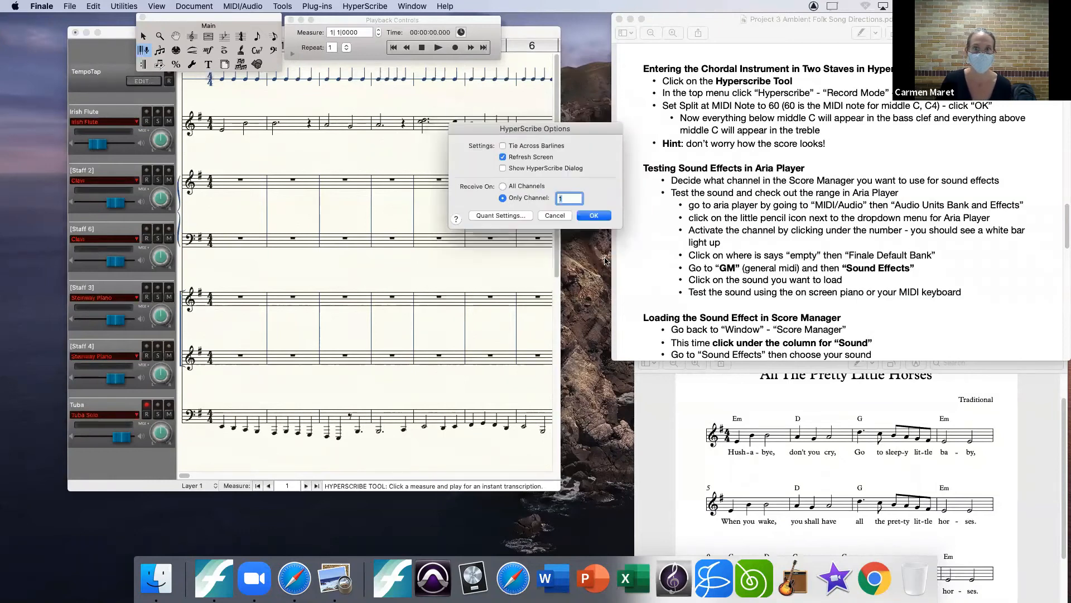
{"action": "left_click", "coordinate": [605, 215]}
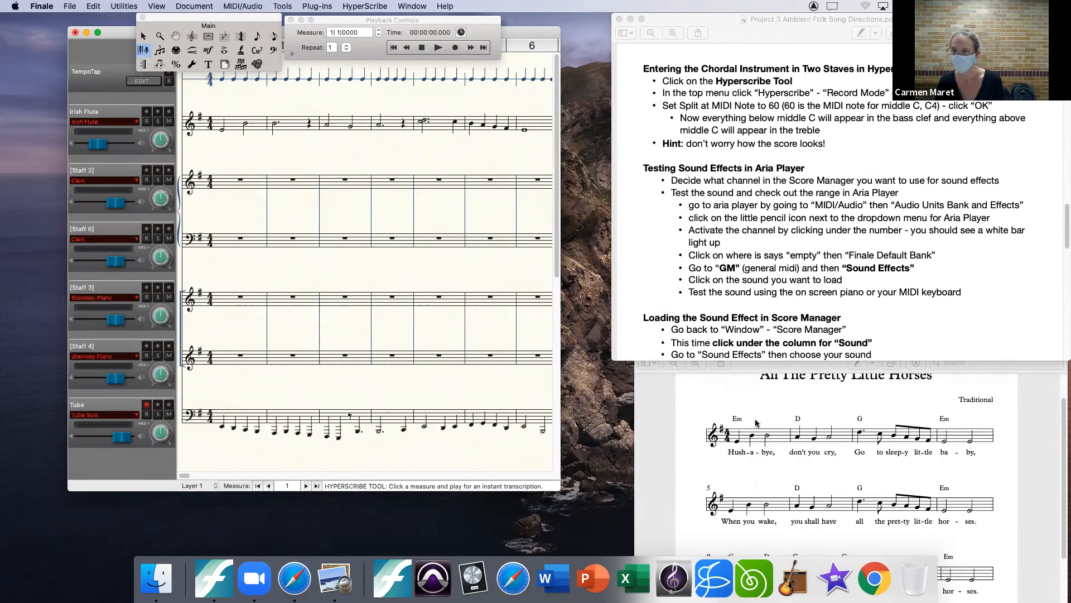
Record the harmony with HyperScribe into the two Clavinet staves from measure 1, and stop the recording after measure 7
{"action": "left_click", "coordinate": [223, 181]}
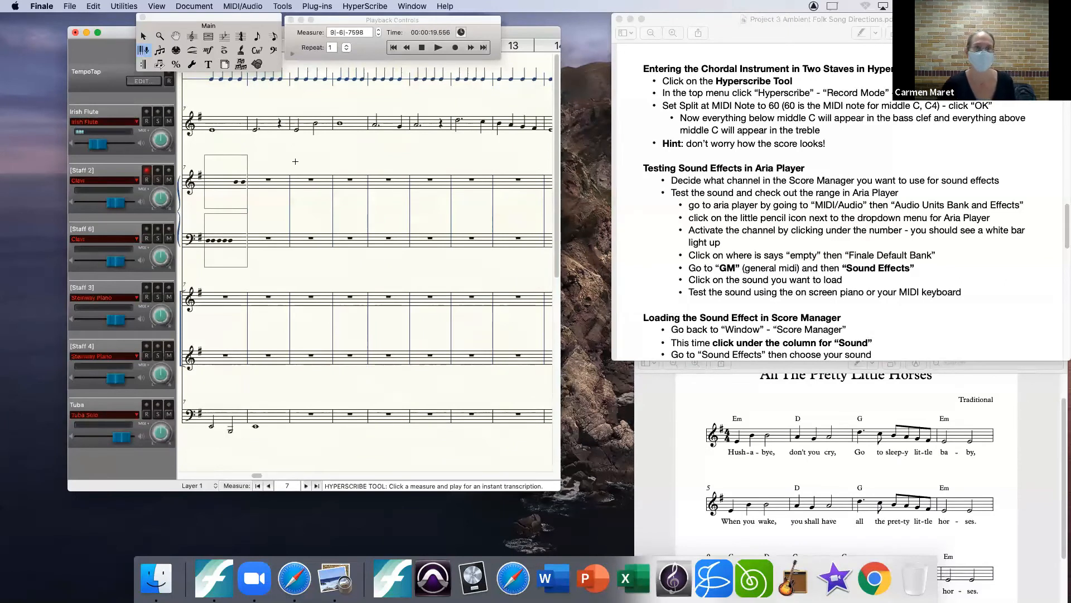
{"action": "left_click", "coordinate": [263, 182]}
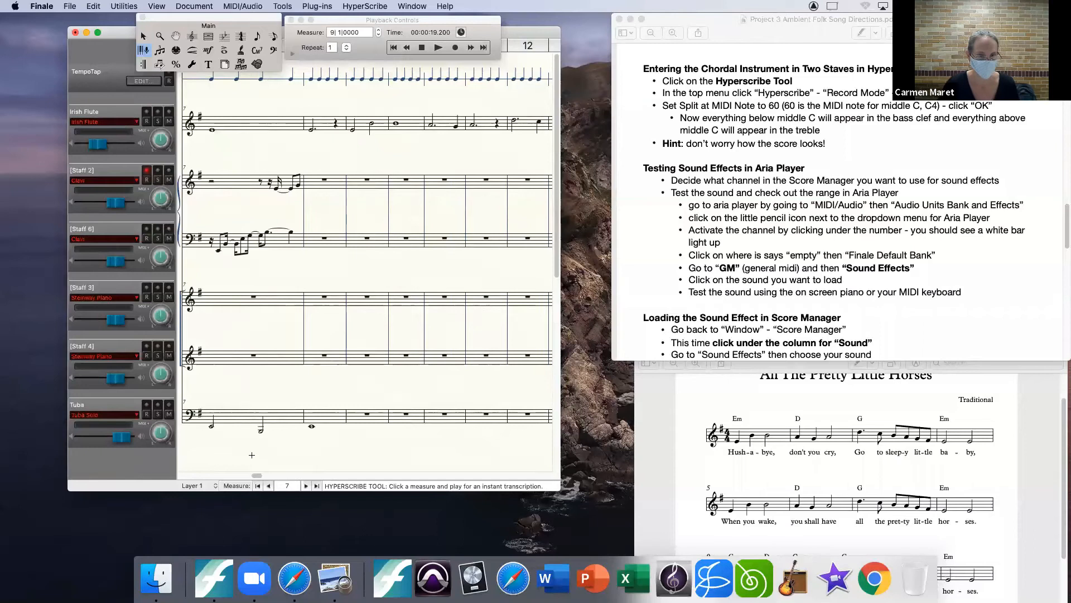
Return the score to measure 1, play back the opening measures with the recorded Clavinet harmony, and stop playback
{"action": "left_click_drag", "start_coordinate": [251, 475], "coordinate": [176, 476]}
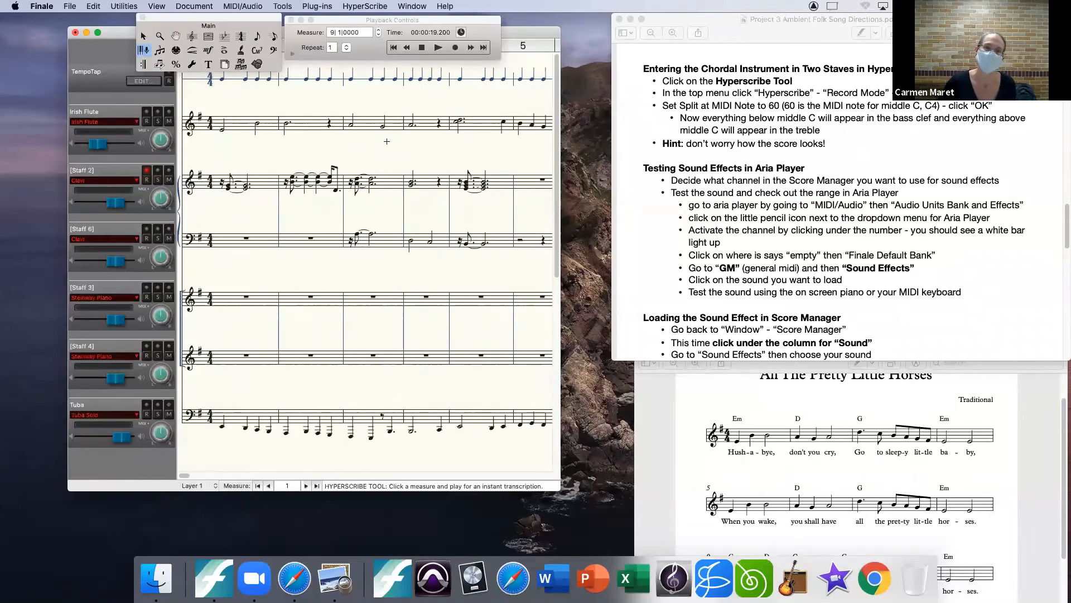
{"action": "left_click", "coordinate": [438, 48]}
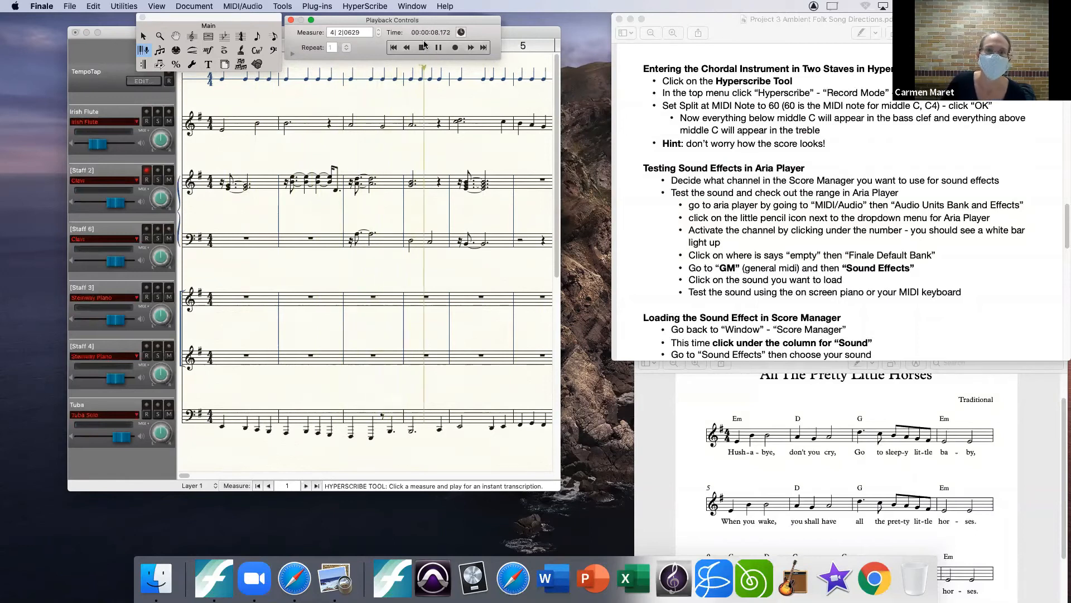
{"action": "left_click", "coordinate": [423, 47]}
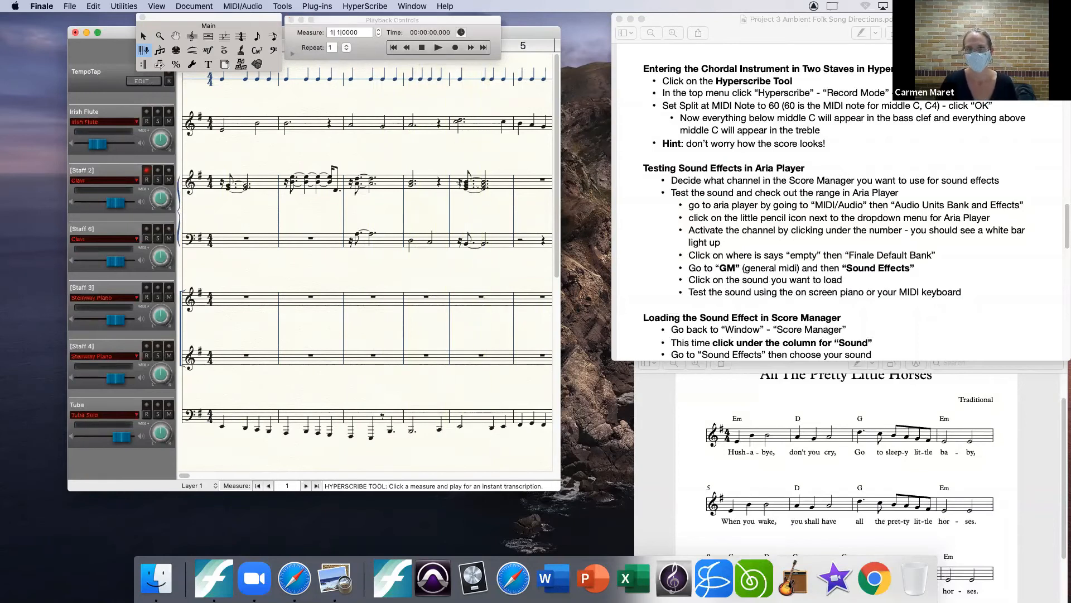
Leave HyperScribe recording, select the Speedy Entry Tool and target measure 5 of the Clavinet's treble staff
{"action": "left_click", "coordinate": [461, 176]}
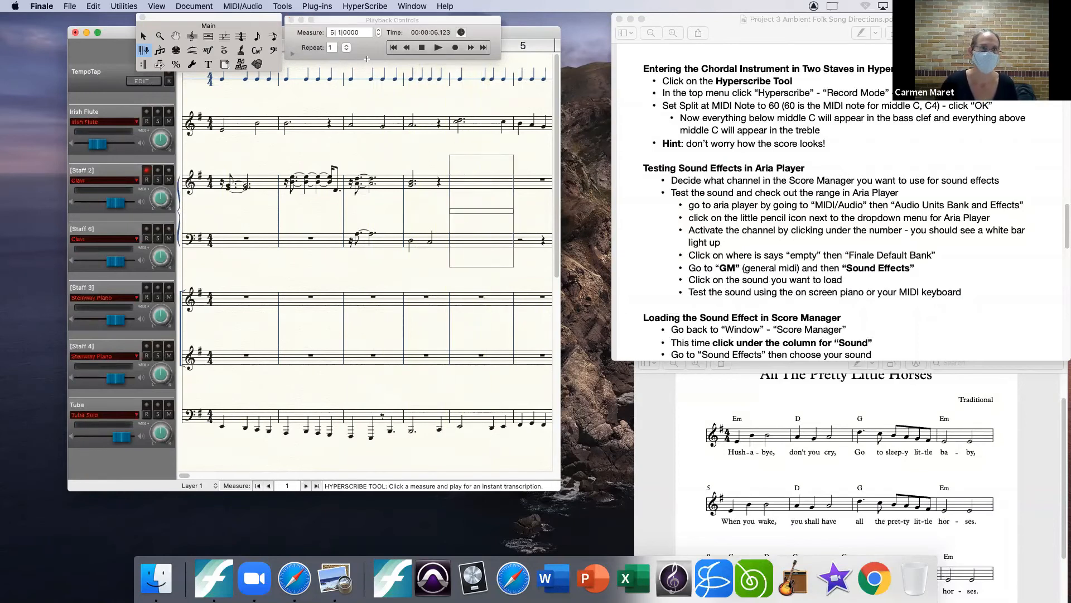
{"action": "left_click", "coordinate": [490, 180]}
{"action": "left_click", "coordinate": [273, 36]}
{"action": "left_click", "coordinate": [459, 182]}
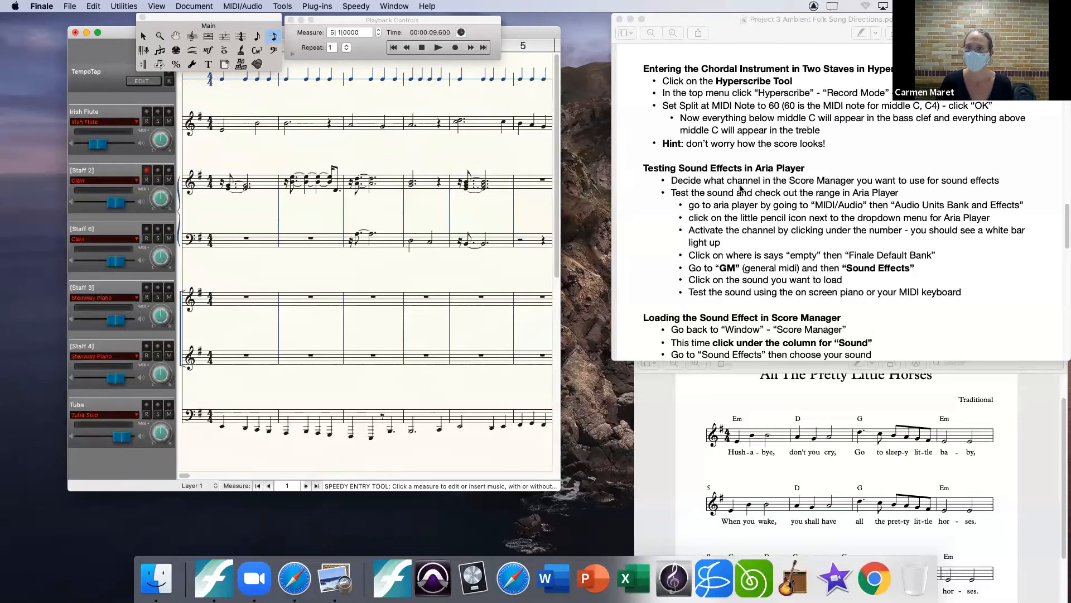
Scroll the project directions to the sound effects sections, and open the ScoreManager beside the score
{"action": "left_click", "coordinate": [1064, 225]}
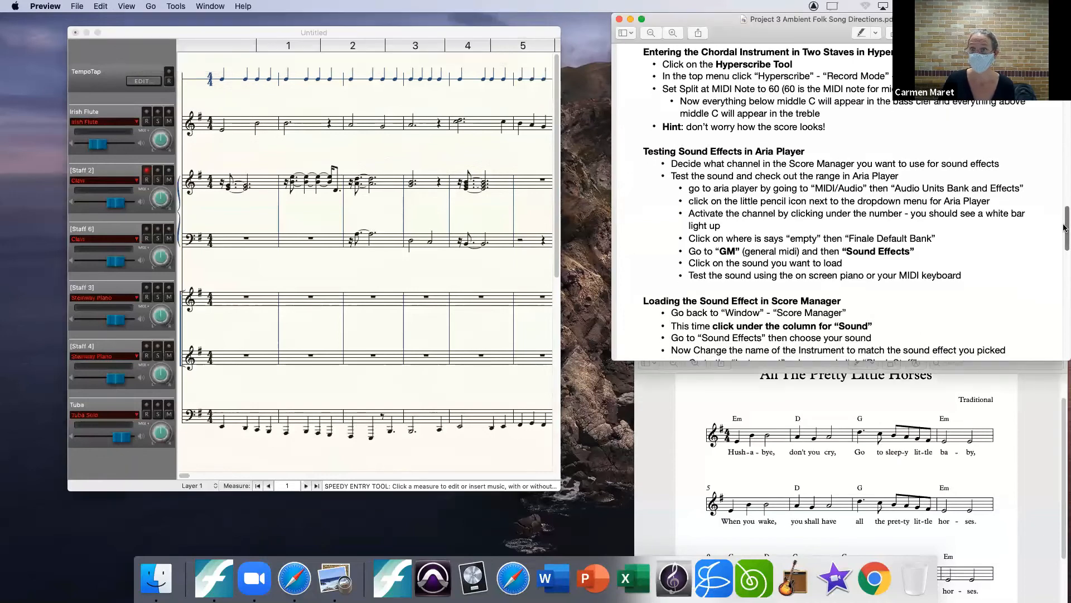
{"action": "scroll", "coordinate": [1064, 224], "scroll_direction": "down", "scroll_amount": 2}
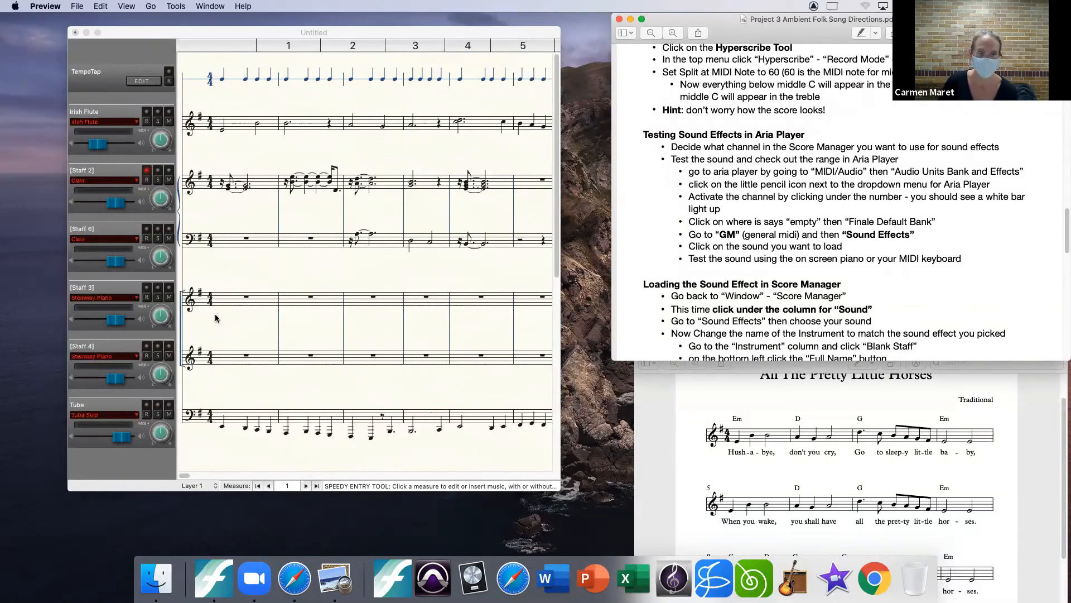
{"action": "left_click", "coordinate": [382, 32]}
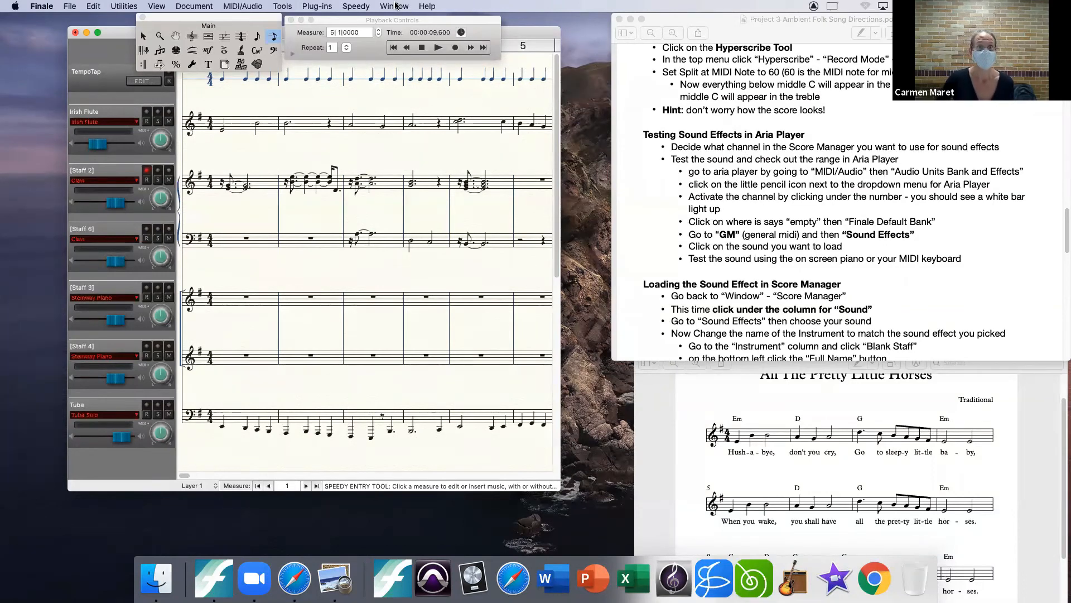
{"action": "left_click", "coordinate": [394, 6]}
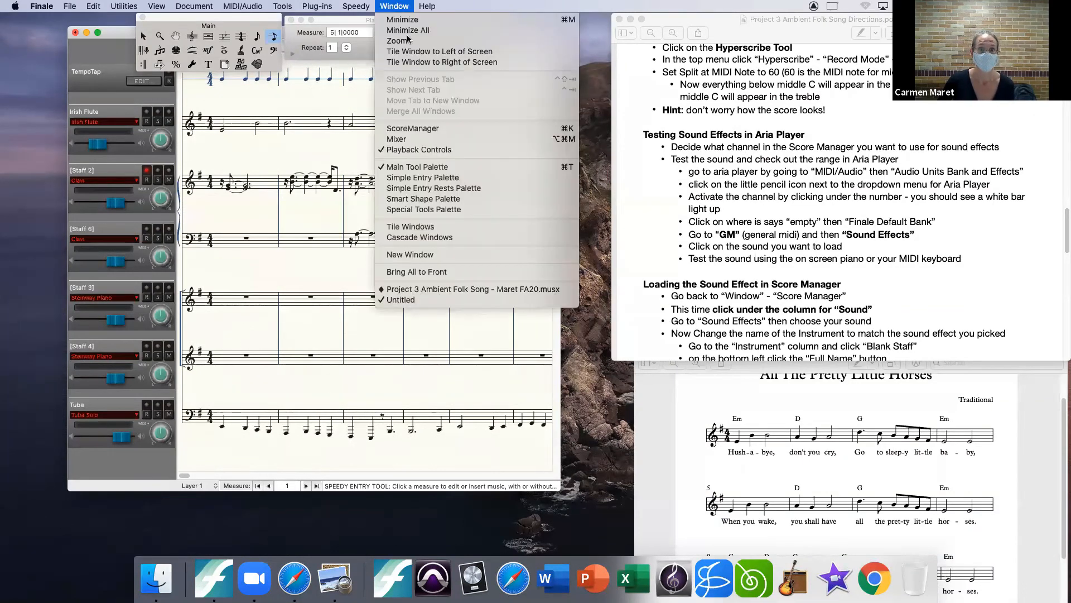
{"action": "left_click", "coordinate": [427, 129]}
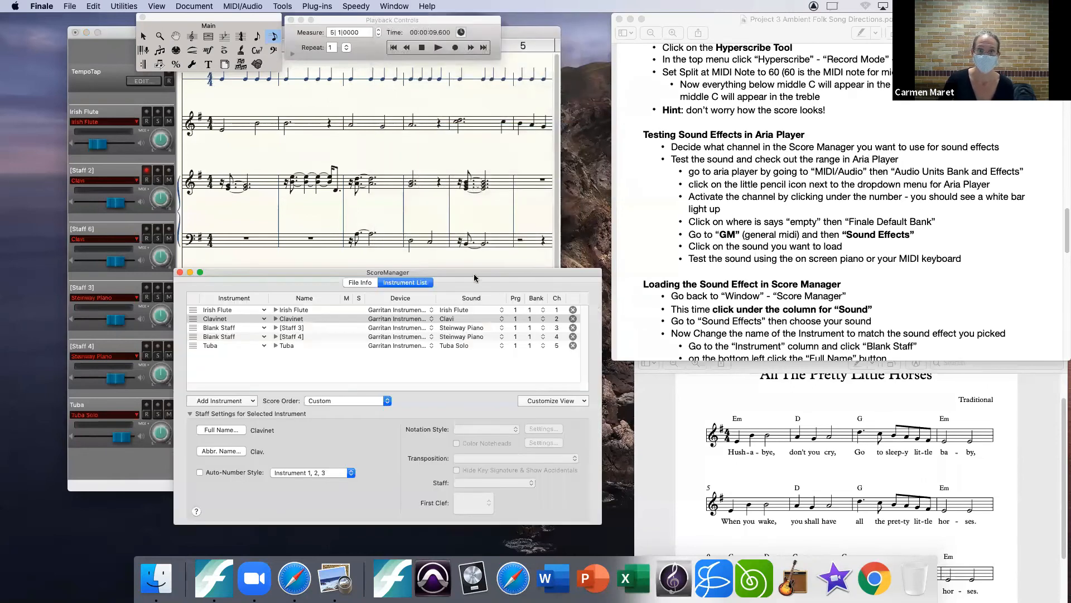
{"action": "left_click_drag", "start_coordinate": [493, 270], "coordinate": [901, 255]}
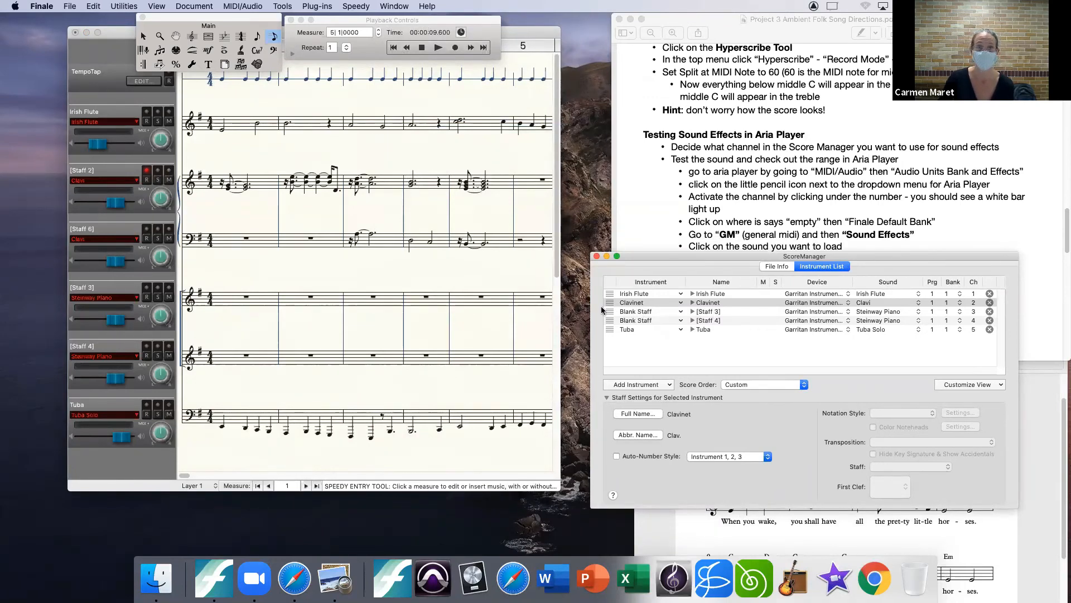
Open the Bank 1 ARIA Player from Audio Units Banks & Effects and activate channel 3
{"action": "left_click", "coordinate": [243, 6]}
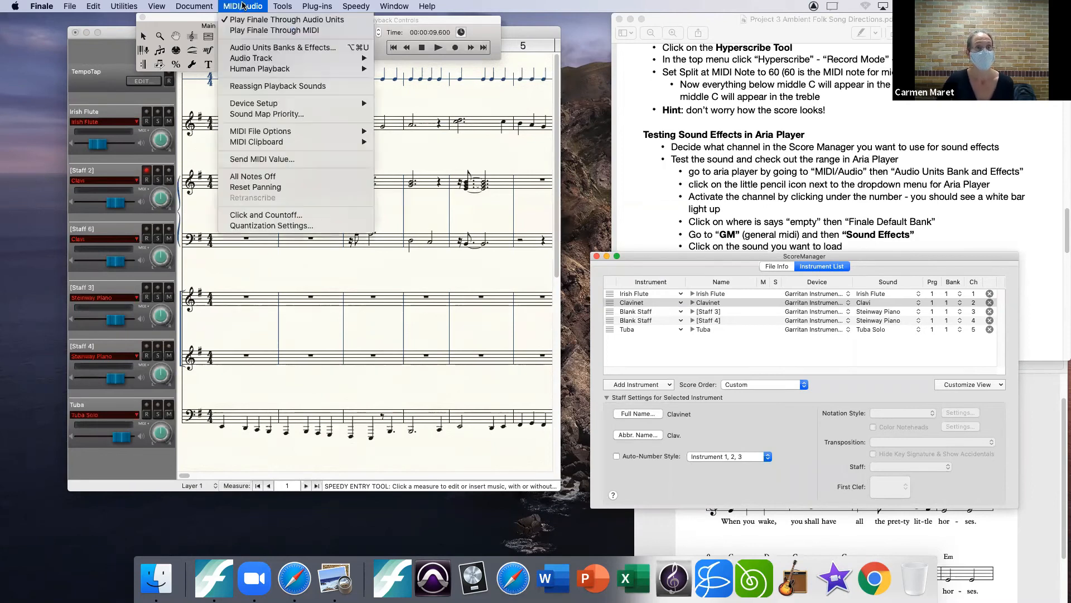
{"action": "left_click", "coordinate": [283, 47]}
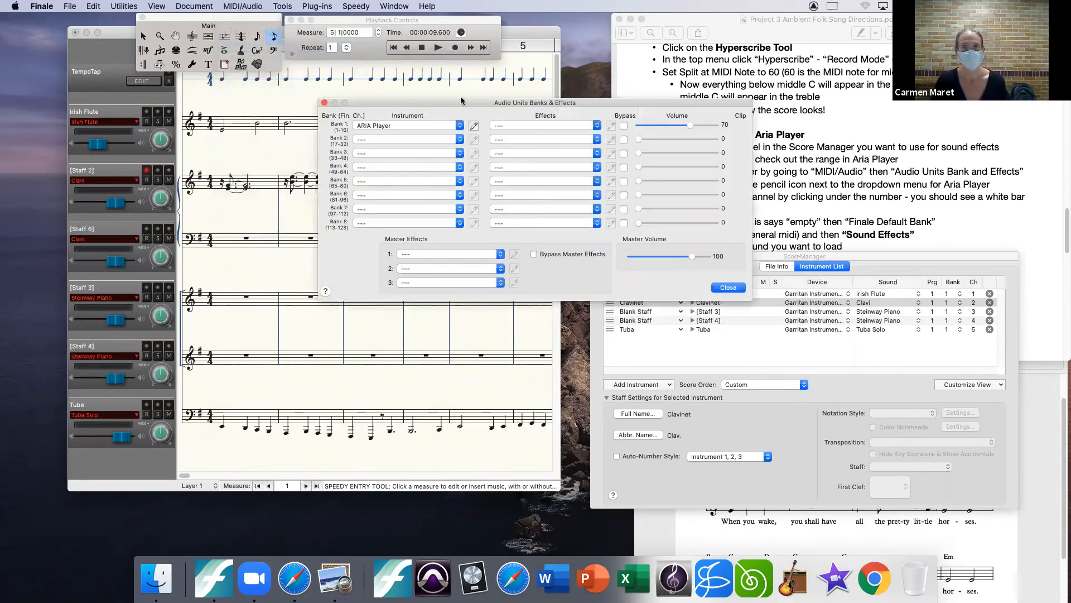
{"action": "left_click", "coordinate": [474, 125]}
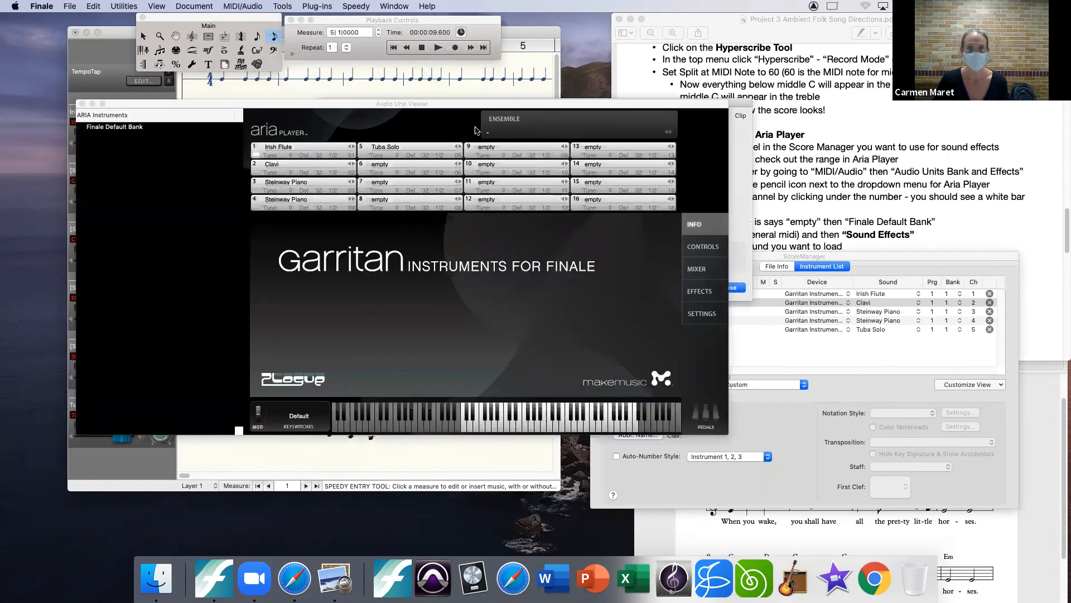
{"action": "left_click", "coordinate": [255, 189]}
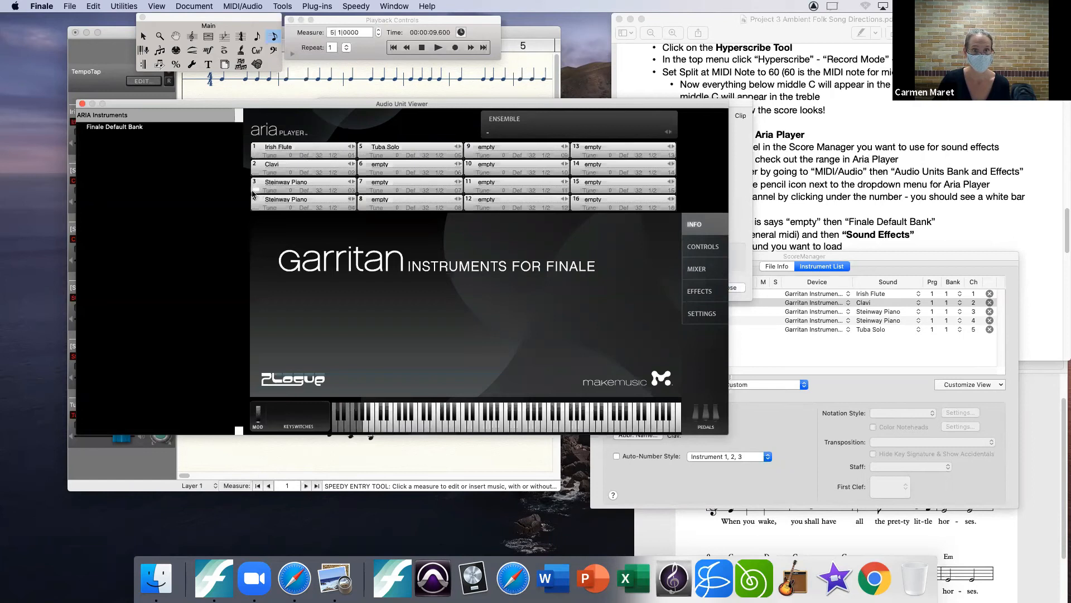
Load the Helicopter sound from the Finale Default Bank's GM Sound Effects into ARIA Player channel 3
{"action": "left_click", "coordinate": [293, 184]}
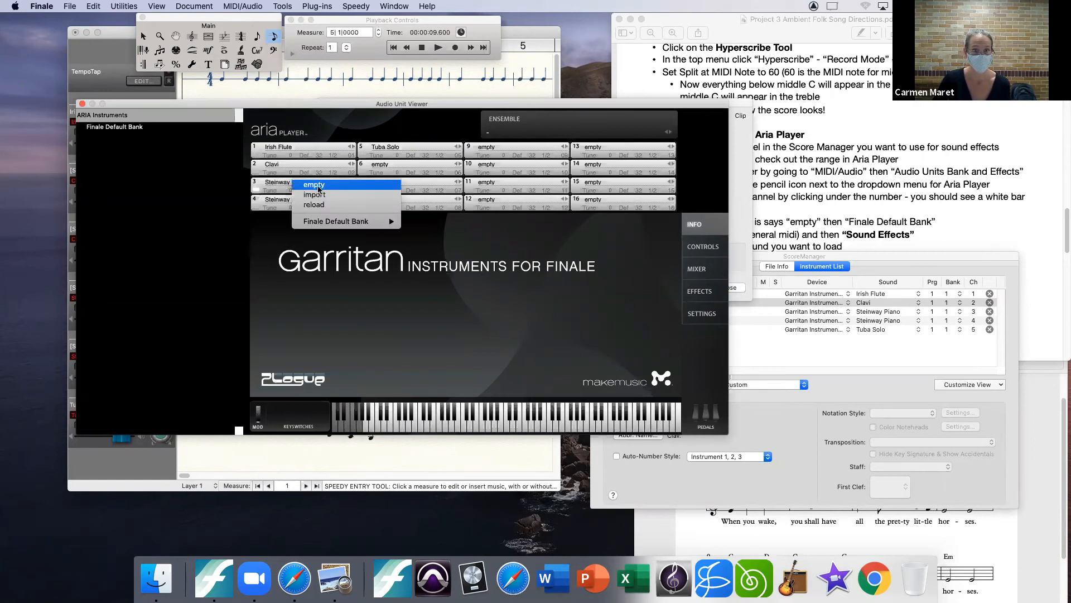
{"action": "mouse_move", "coordinate": [341, 223]}
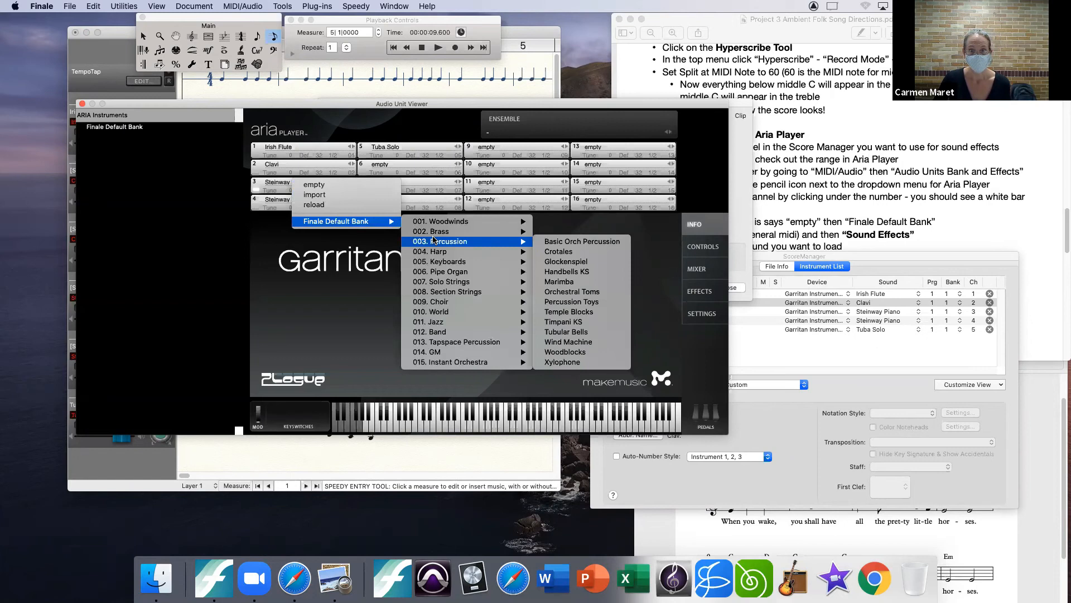
{"action": "mouse_move", "coordinate": [440, 354]}
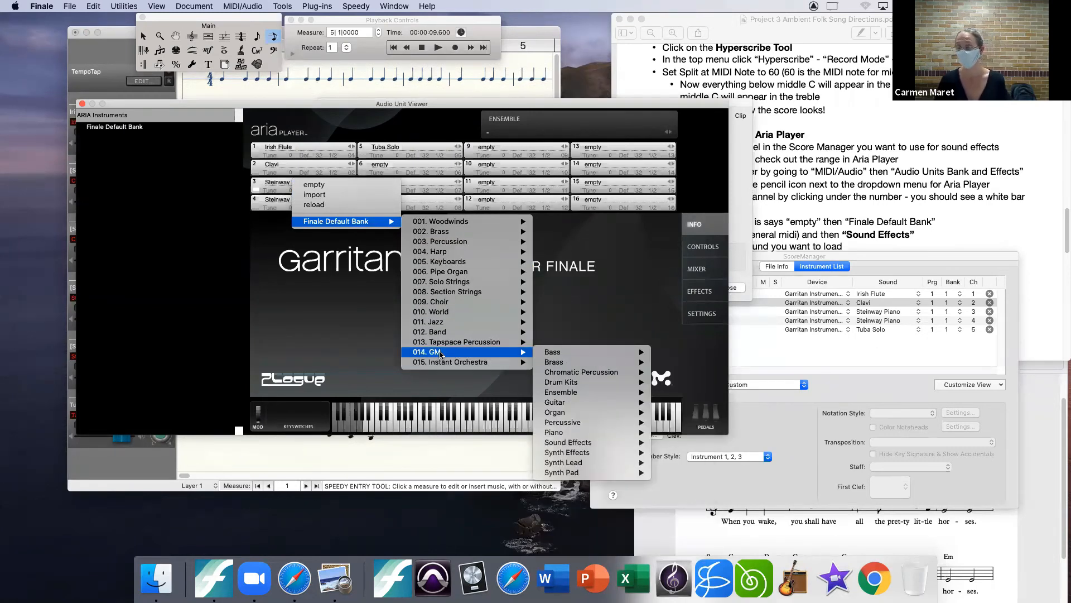
{"action": "mouse_move", "coordinate": [608, 444]}
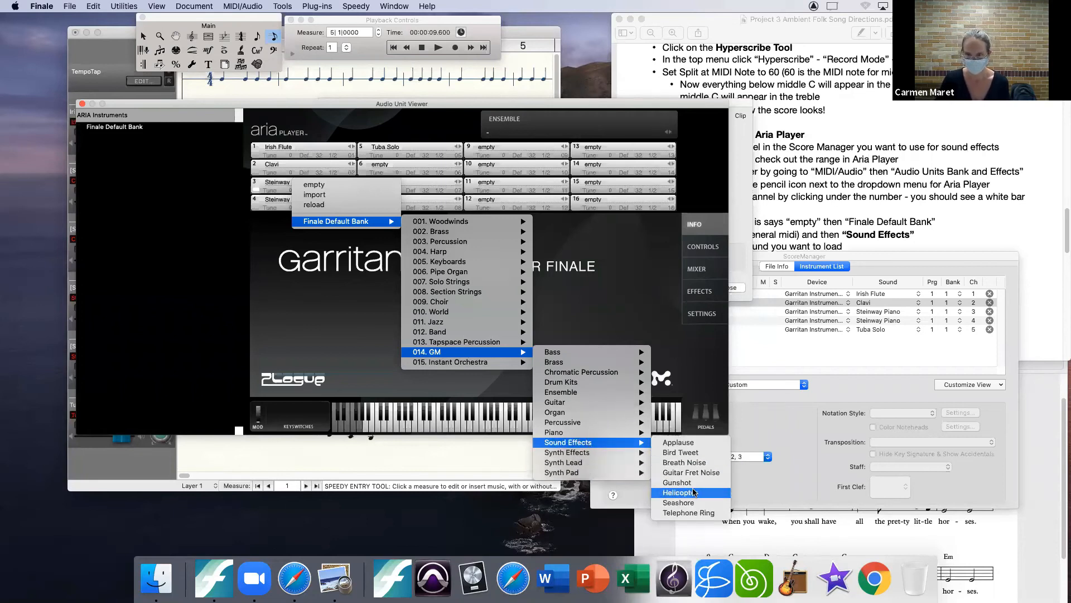
{"action": "left_click", "coordinate": [678, 493]}
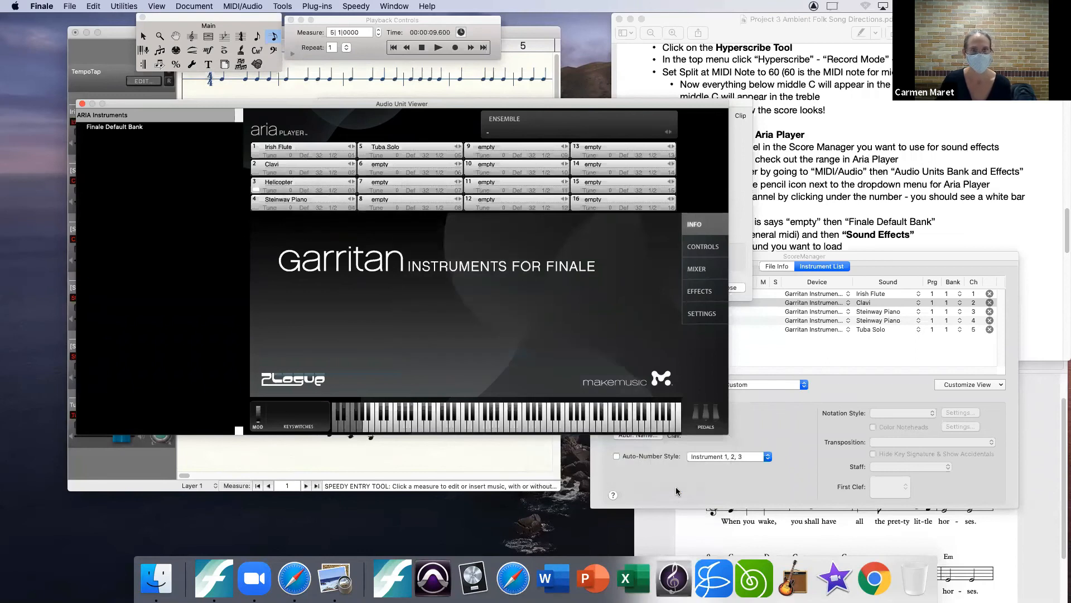
Test the Helicopter sound across low, middle and high notes of the ARIA Player's on-screen piano
{"action": "left_click", "coordinate": [404, 427]}
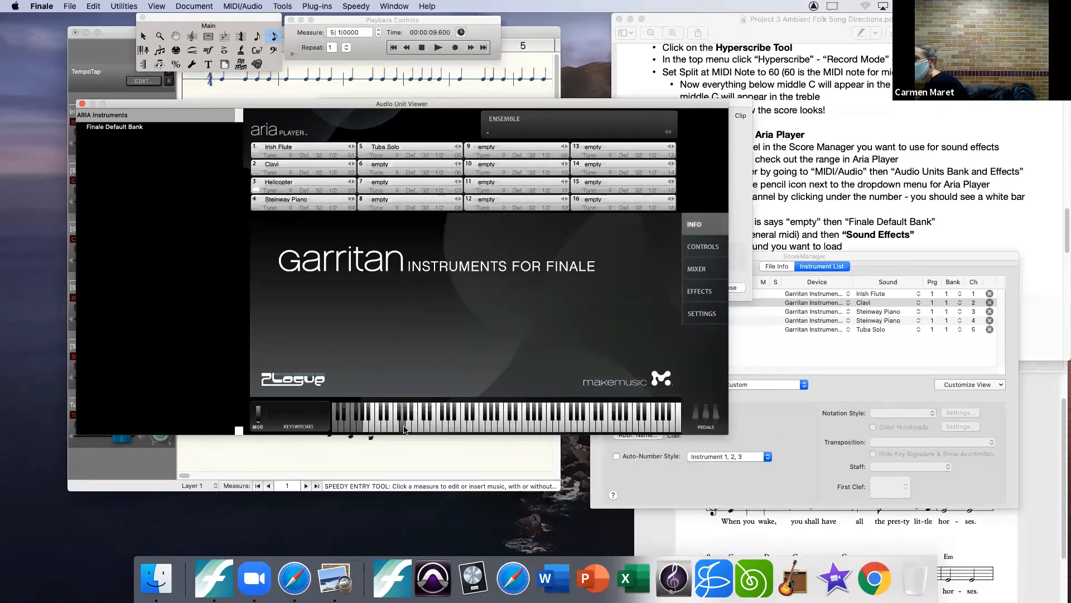
{"action": "left_click", "coordinate": [404, 427]}
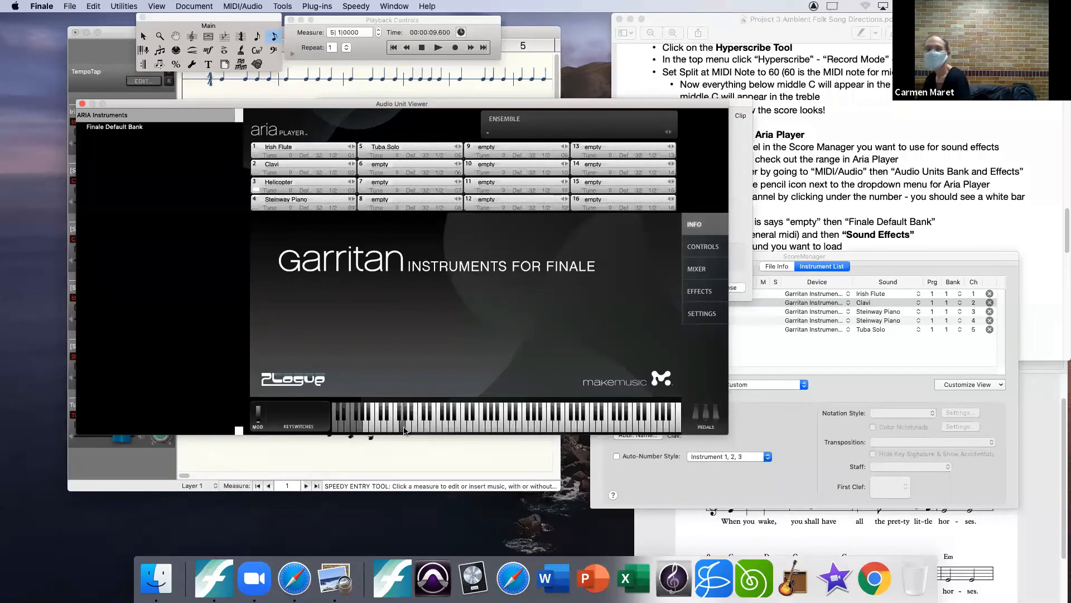
{"action": "left_click_drag", "start_coordinate": [423, 428], "coordinate": [375, 427]}
{"action": "left_click", "coordinate": [378, 430]}
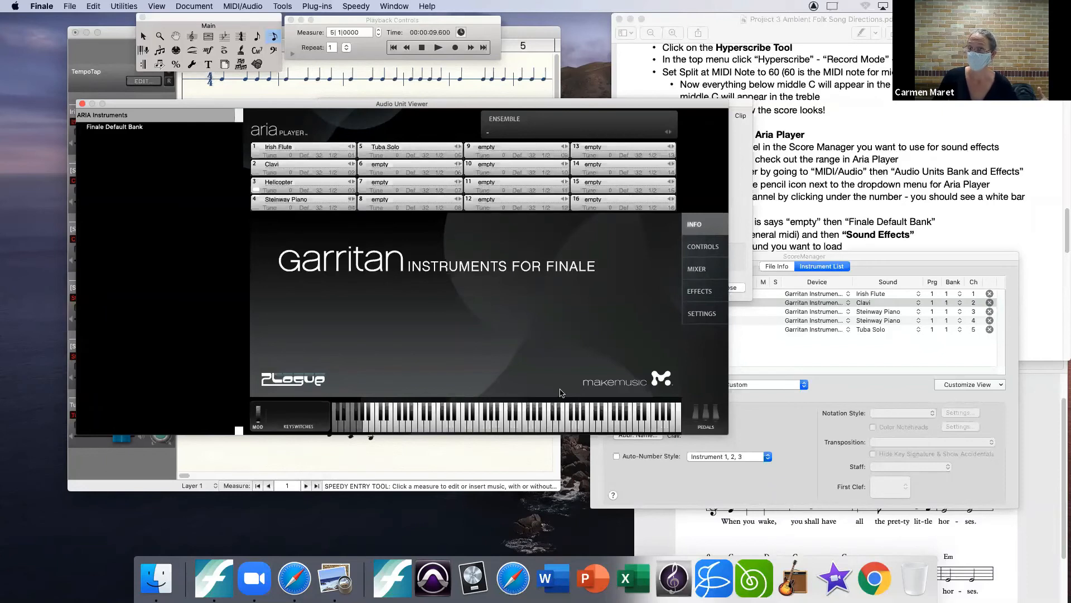
{"action": "left_click", "coordinate": [668, 429]}
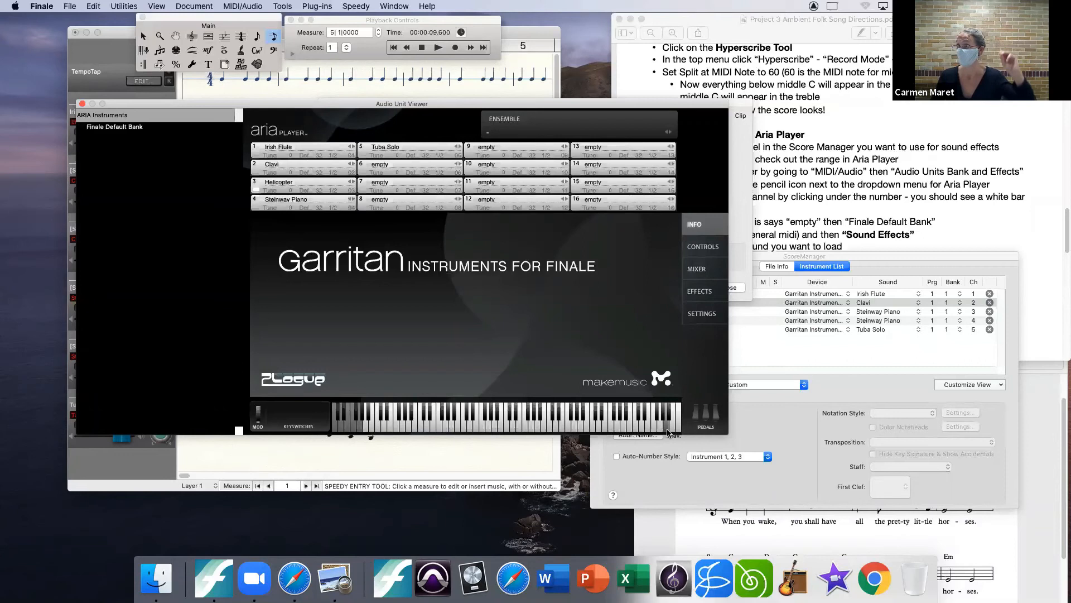
{"action": "left_click", "coordinate": [606, 430]}
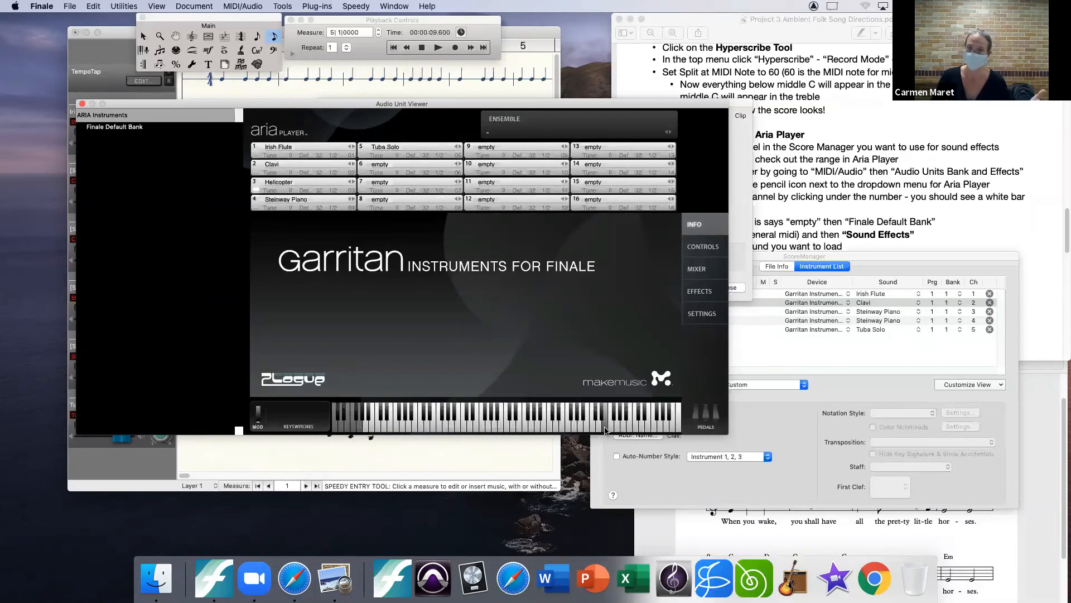
{"action": "left_click_drag", "start_coordinate": [606, 430], "coordinate": [518, 432]}
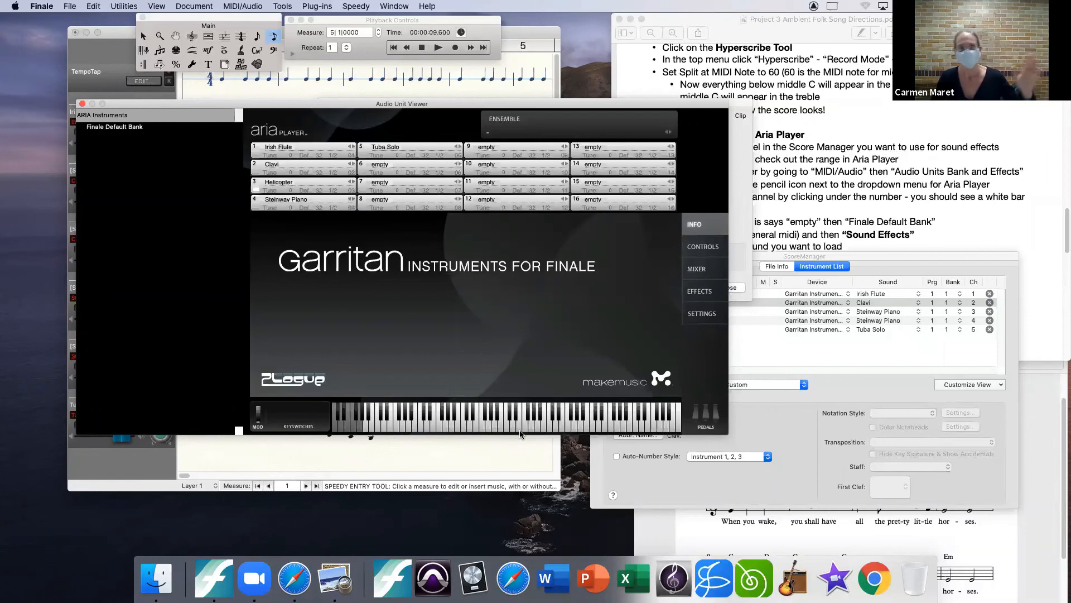
Close the ARIA Player viewer and rearrange the Audio Units and ScoreManager windows to uncover the instrument list and directions
{"action": "left_click", "coordinate": [273, 183]}
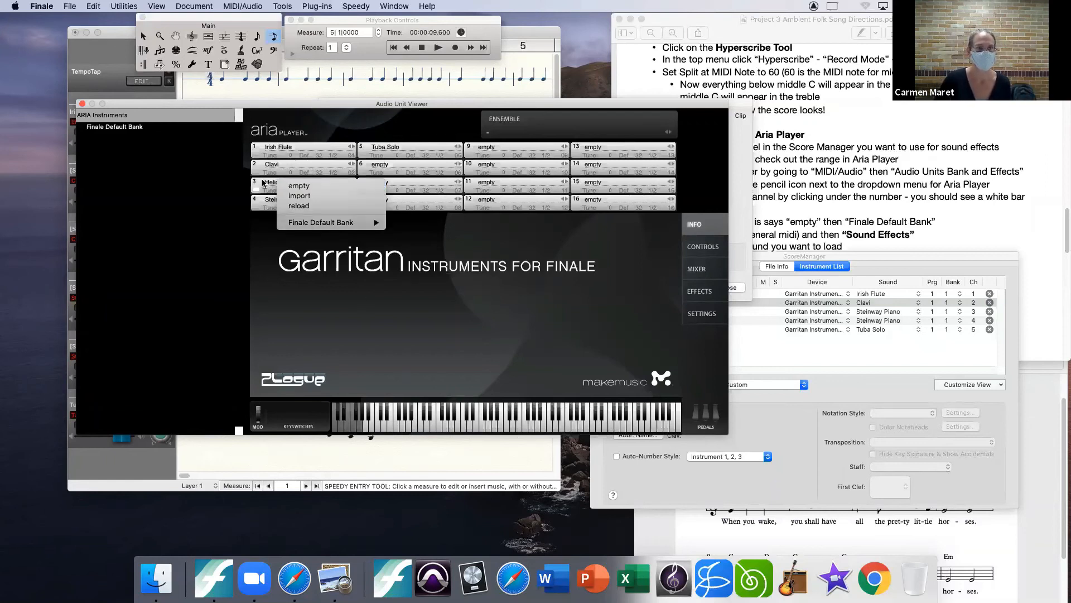
{"action": "left_click", "coordinate": [82, 104]}
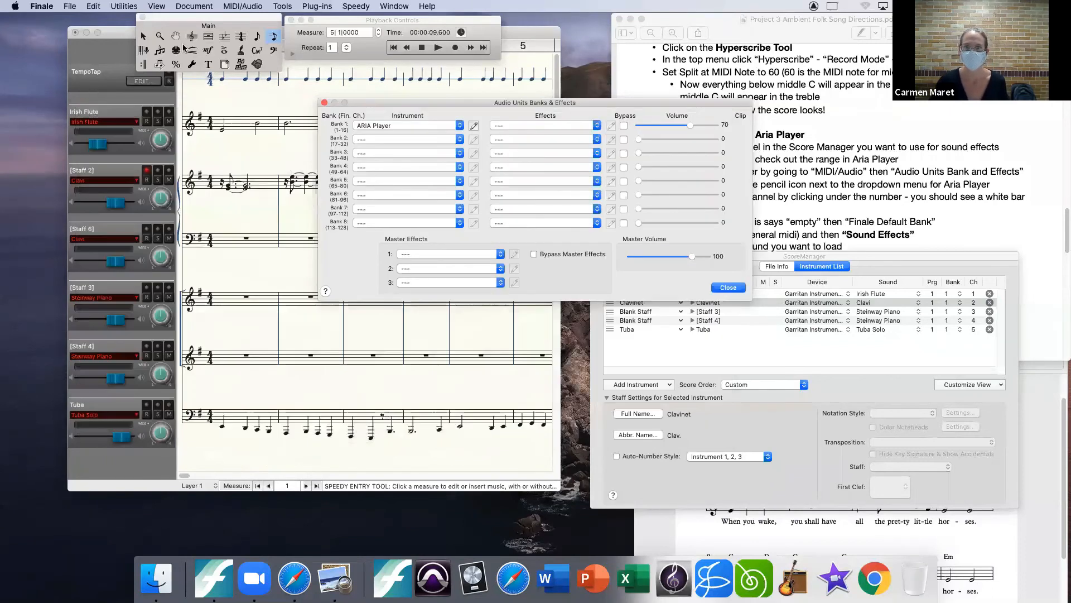
{"action": "left_click_drag", "start_coordinate": [587, 102], "coordinate": [476, 75]}
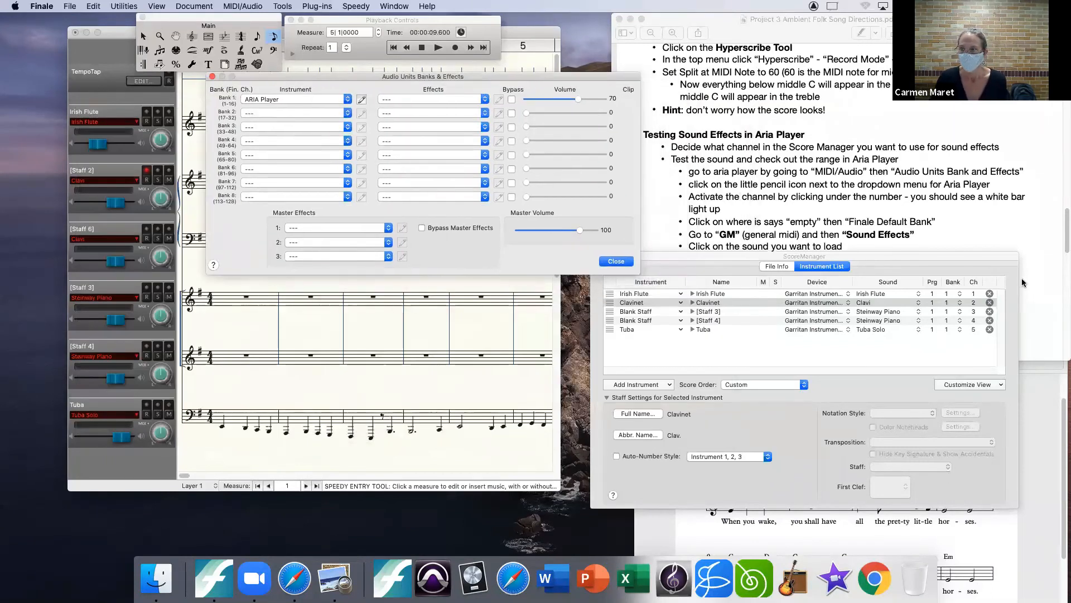
{"action": "left_click_drag", "start_coordinate": [965, 260], "coordinate": [864, 217]}
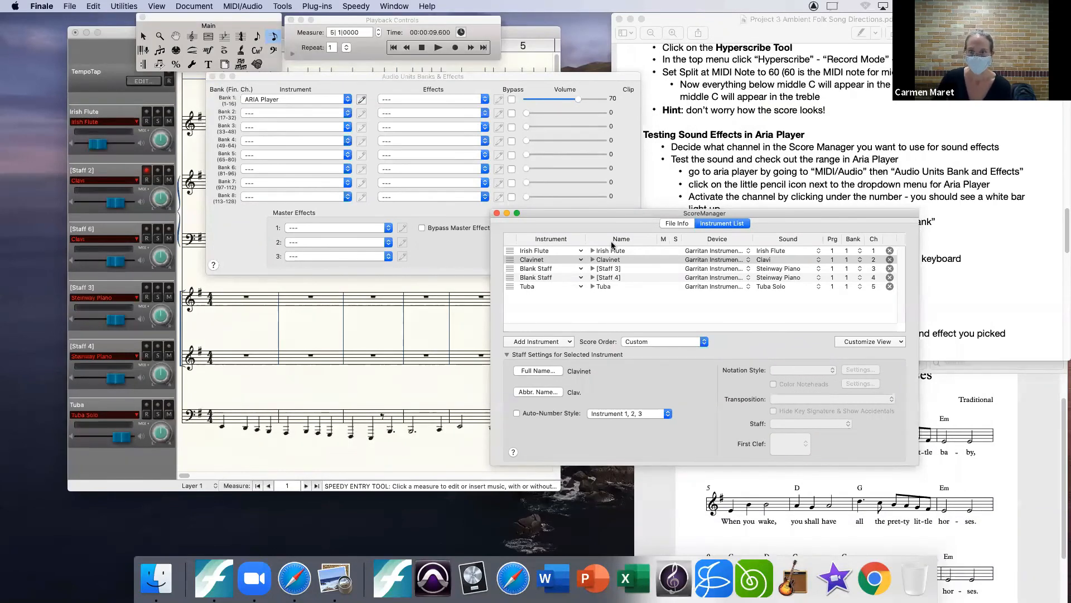
{"action": "left_click_drag", "start_coordinate": [773, 214], "coordinate": [658, 221]}
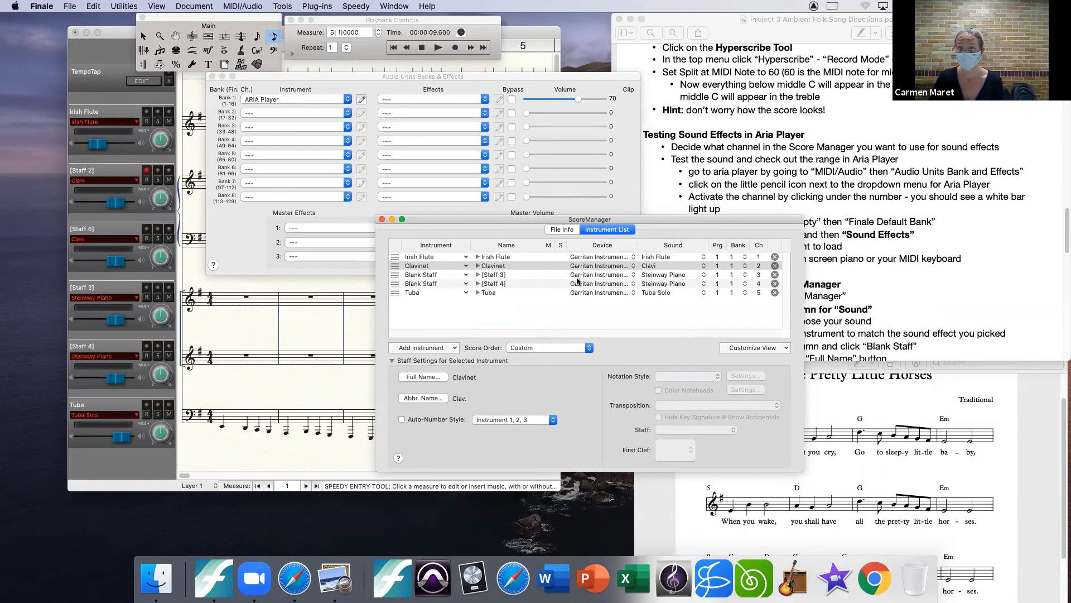
Set the sound of the [Staff 3] blank staff to Helicopter from the Sound Effects category
{"action": "left_click", "coordinate": [679, 277]}
{"action": "mouse_move", "coordinate": [684, 382]}
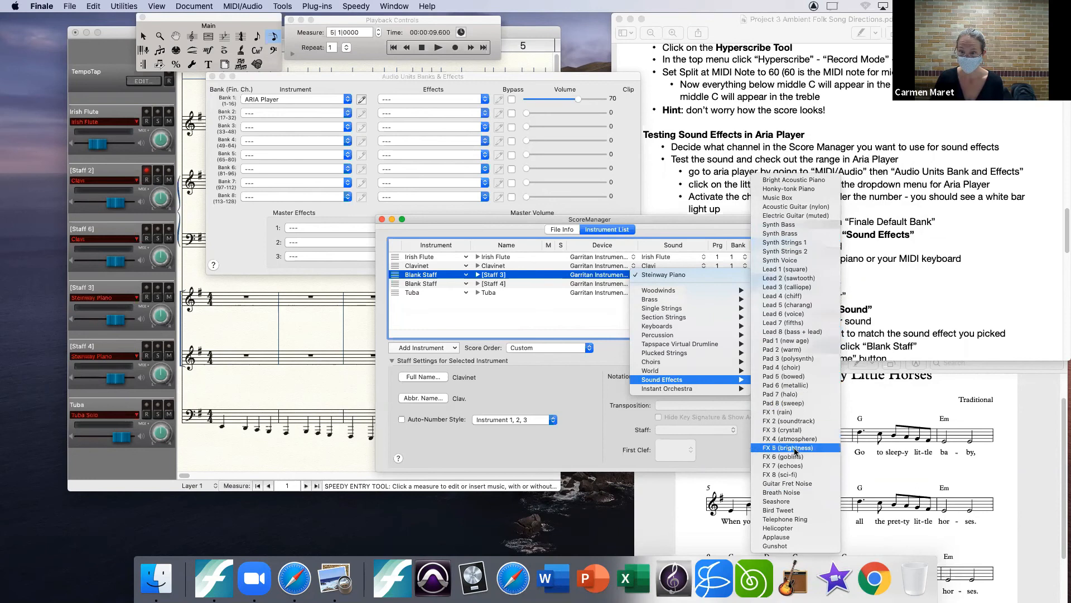
{"action": "left_click", "coordinate": [789, 532]}
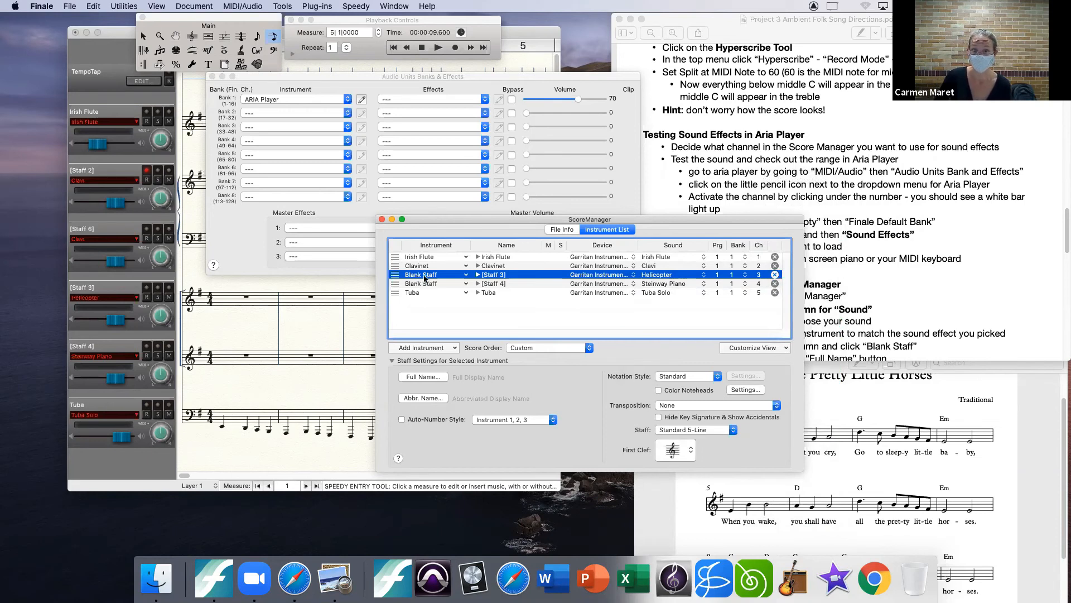
Set the full staff name of the blank staff with the Helicopter sound to "Helicopter"
{"action": "left_click", "coordinate": [413, 378]}
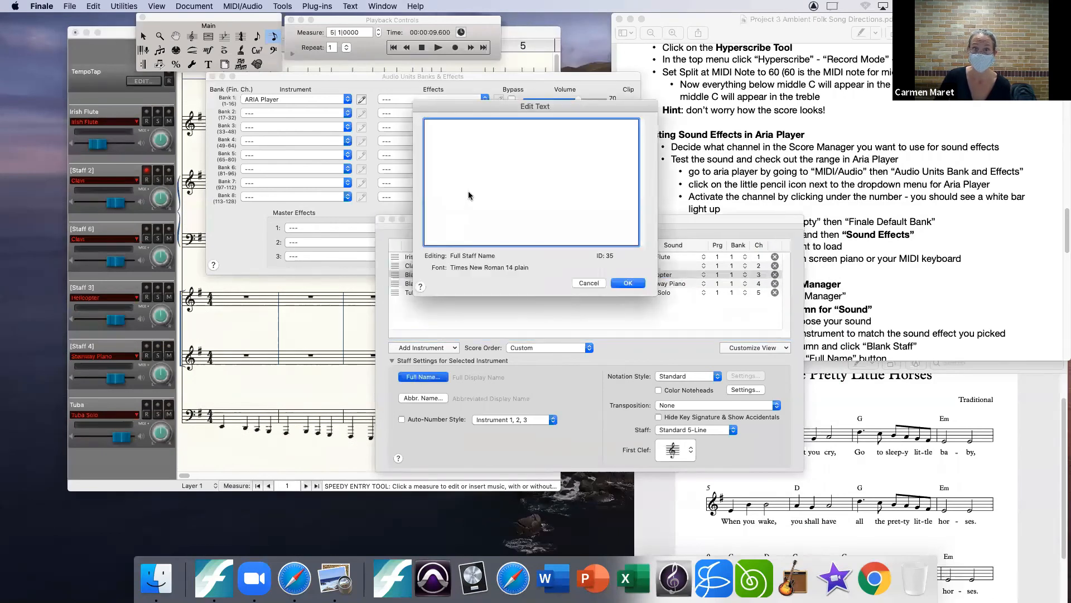
{"action": "type", "text": "Helicopter"}
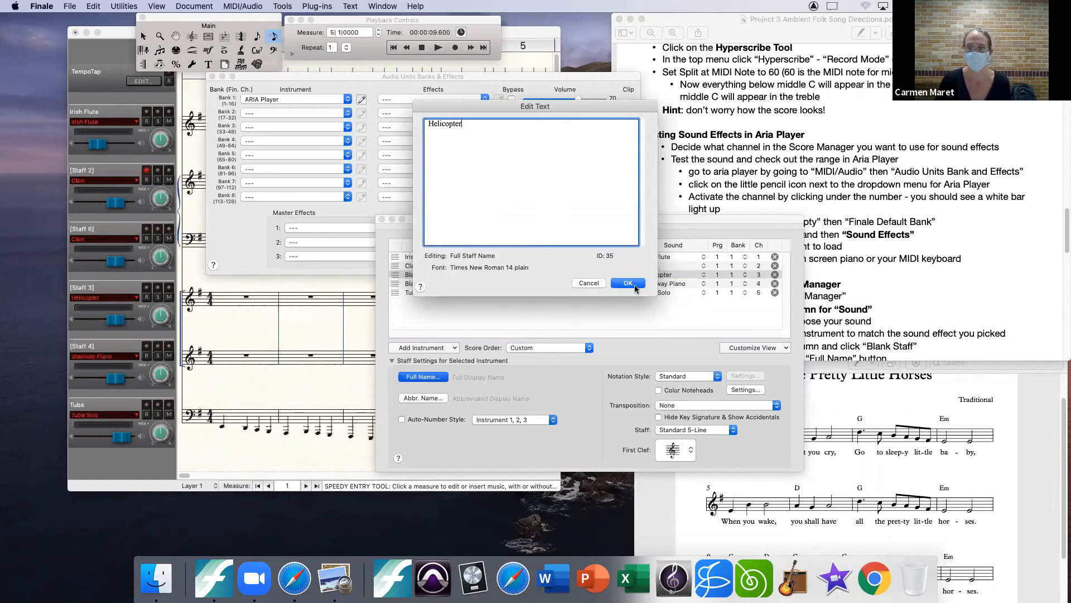
{"action": "left_click", "coordinate": [630, 284]}
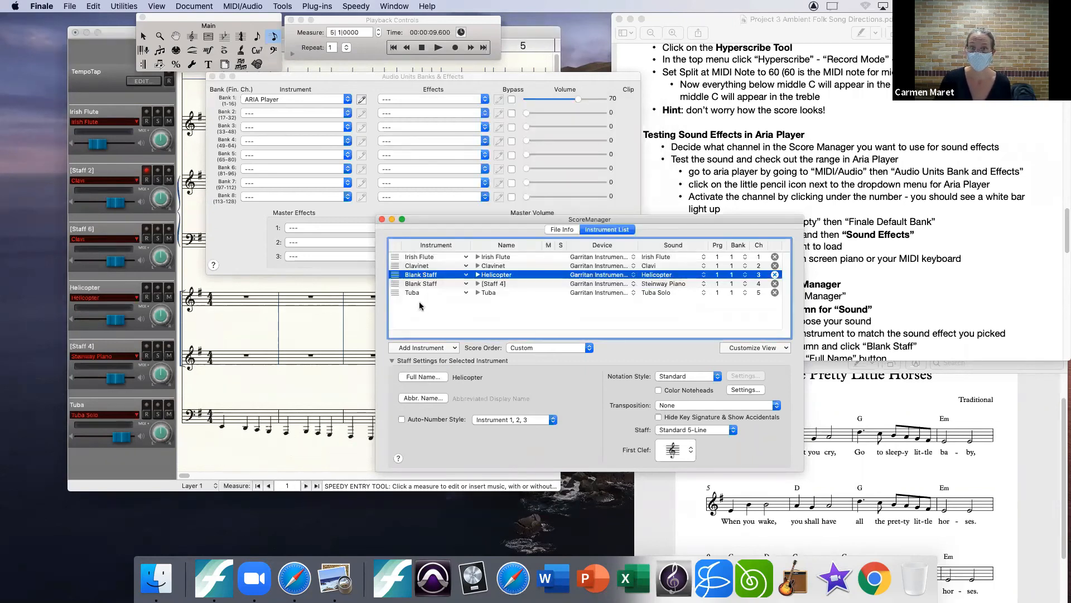
{"action": "left_click_drag", "start_coordinate": [503, 220], "coordinate": [525, 215]}
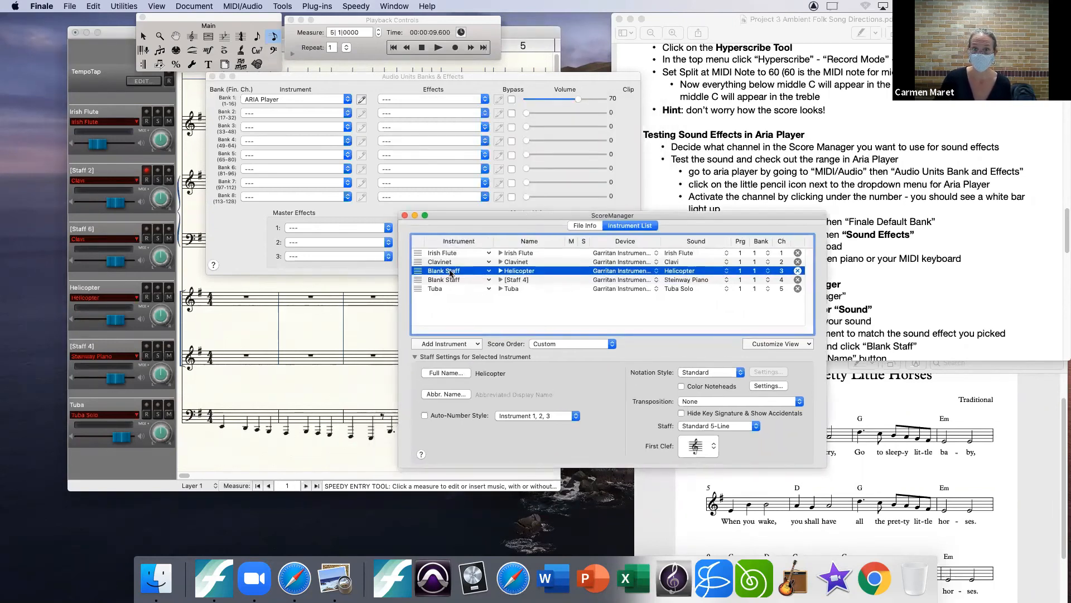
Close the ScoreManager and Audio Units Banks & Effects windows to uncover the score
{"action": "left_click", "coordinate": [235, 334]}
{"action": "left_click", "coordinate": [405, 215]}
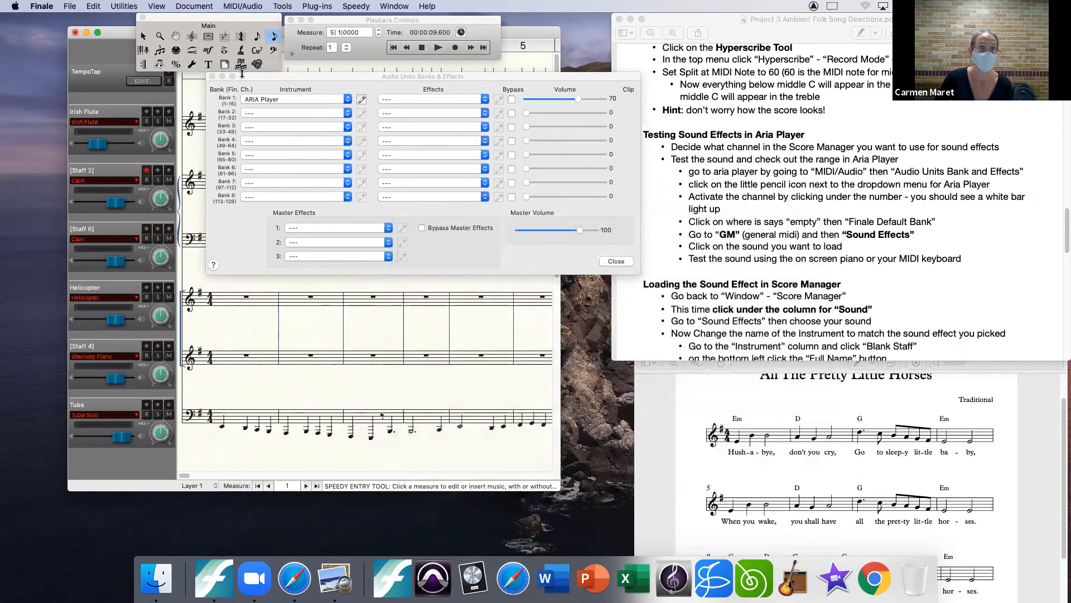
{"action": "left_click", "coordinate": [212, 76]}
Check the Helicopter staff label in Scroll View and Page View, and return the score to Studio View
{"action": "key", "text": "super+e"}
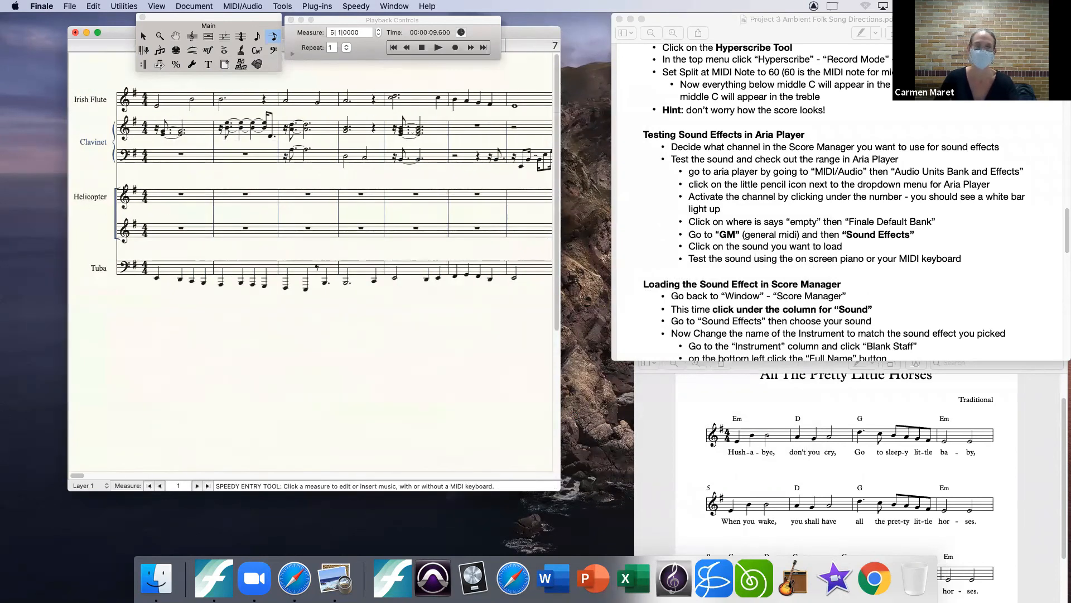
{"action": "key", "text": "super+e"}
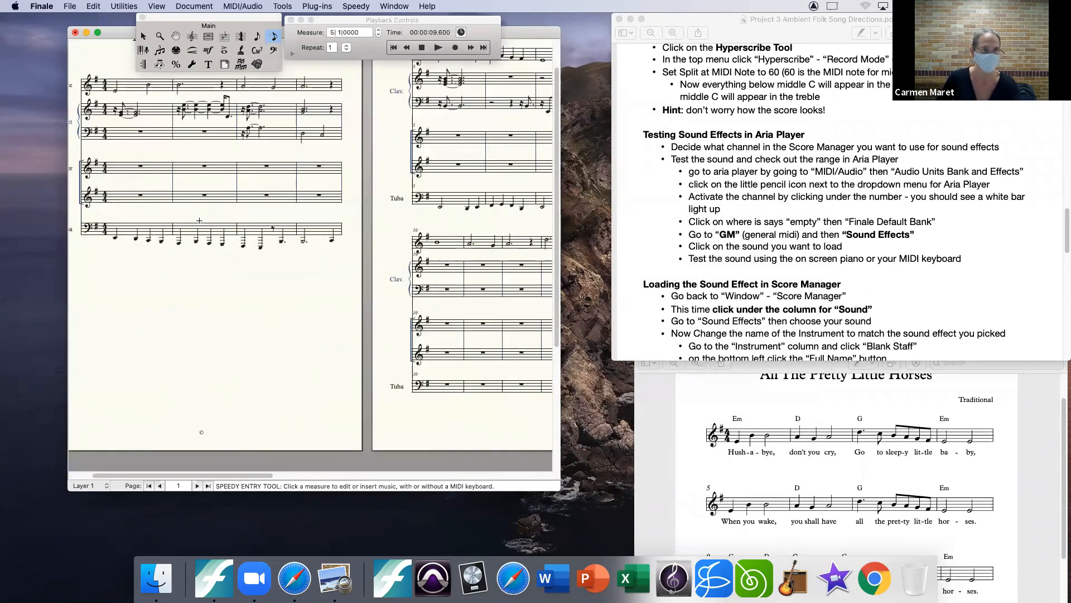
{"action": "key", "text": "super+e"}
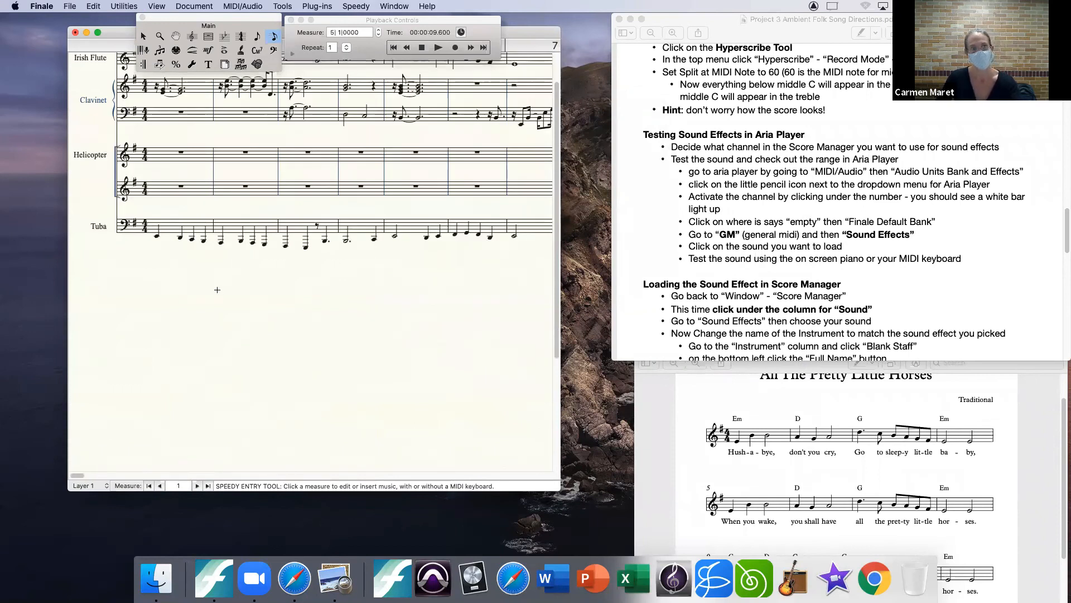
{"action": "key", "text": "super+e"}
{"action": "key", "text": "super+e"}
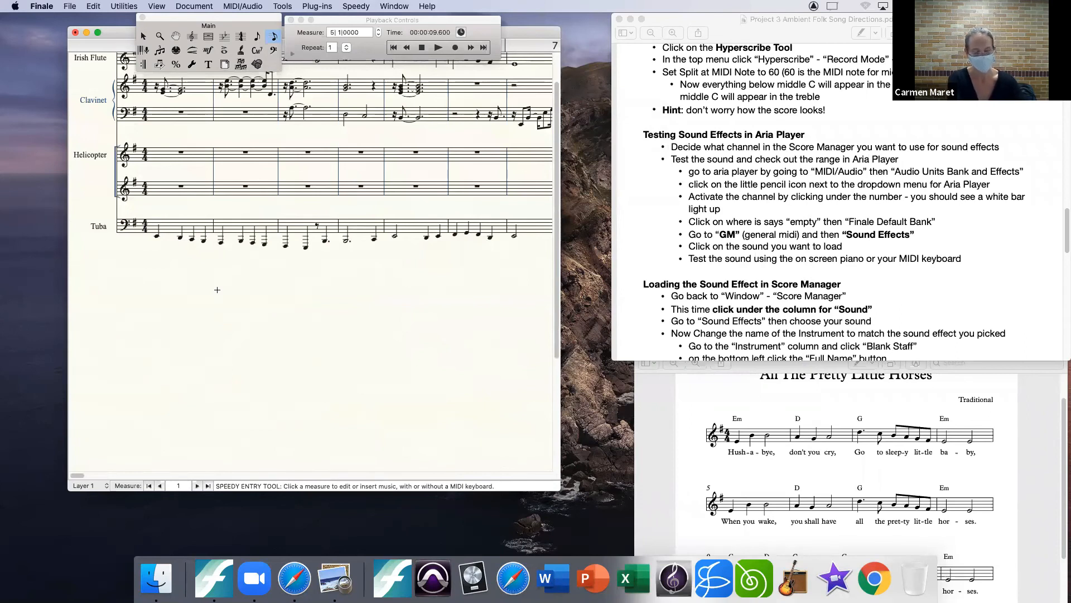
{"action": "key", "text": "super+shift+e"}
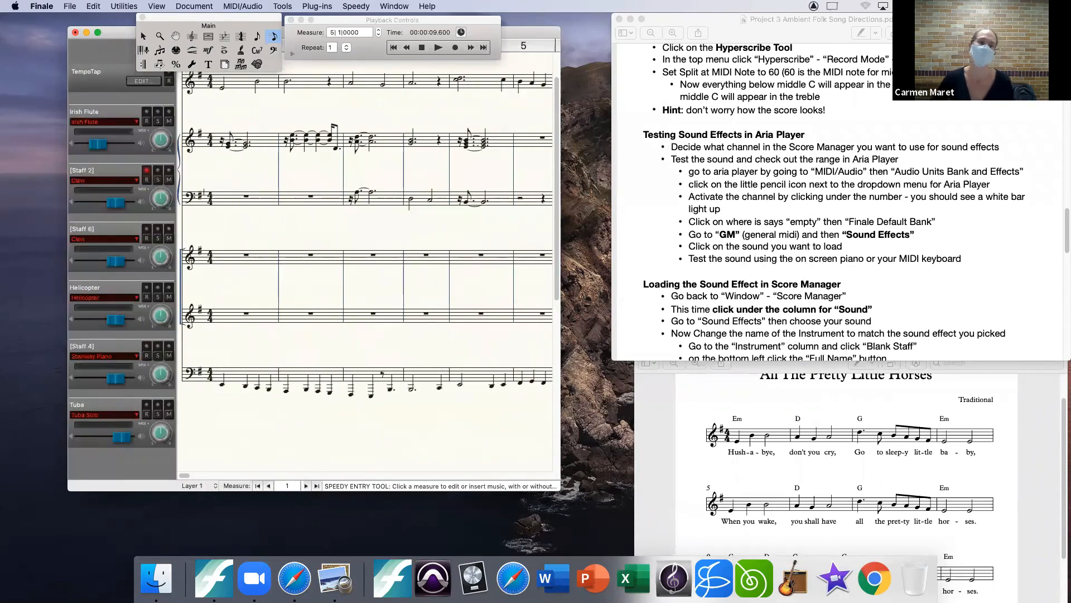
Try recording long notes with HyperScribe from measure 1 of the [Staff 4] blank staff, and raise the Helicopter staff's volume slightly
{"action": "left_click_drag", "start_coordinate": [566, 493], "coordinate": [588, 499]}
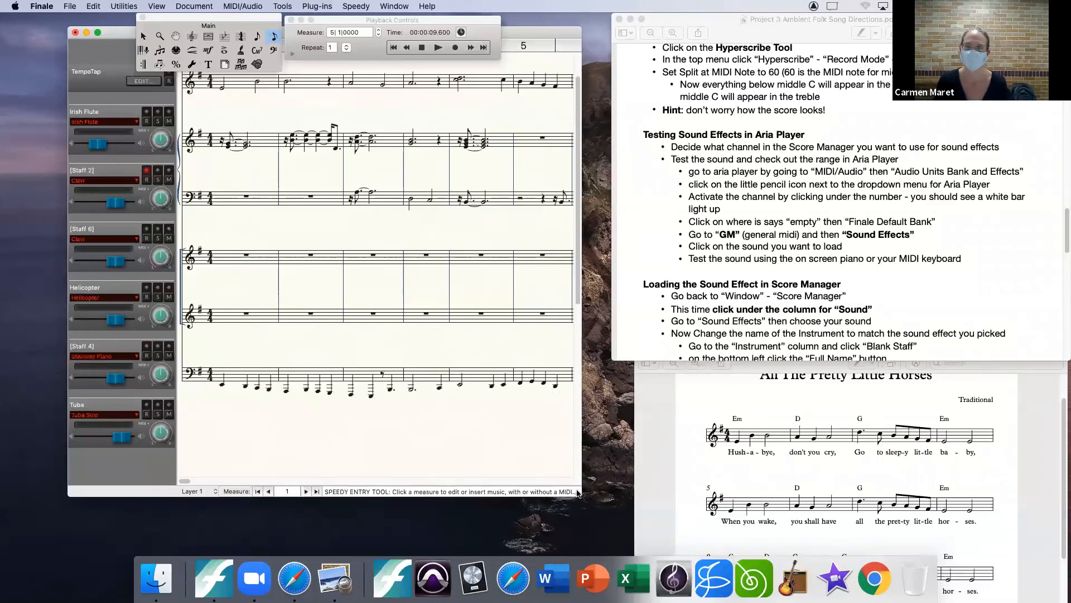
{"action": "scroll", "coordinate": [783, 261], "scroll_direction": "up", "scroll_amount": 2}
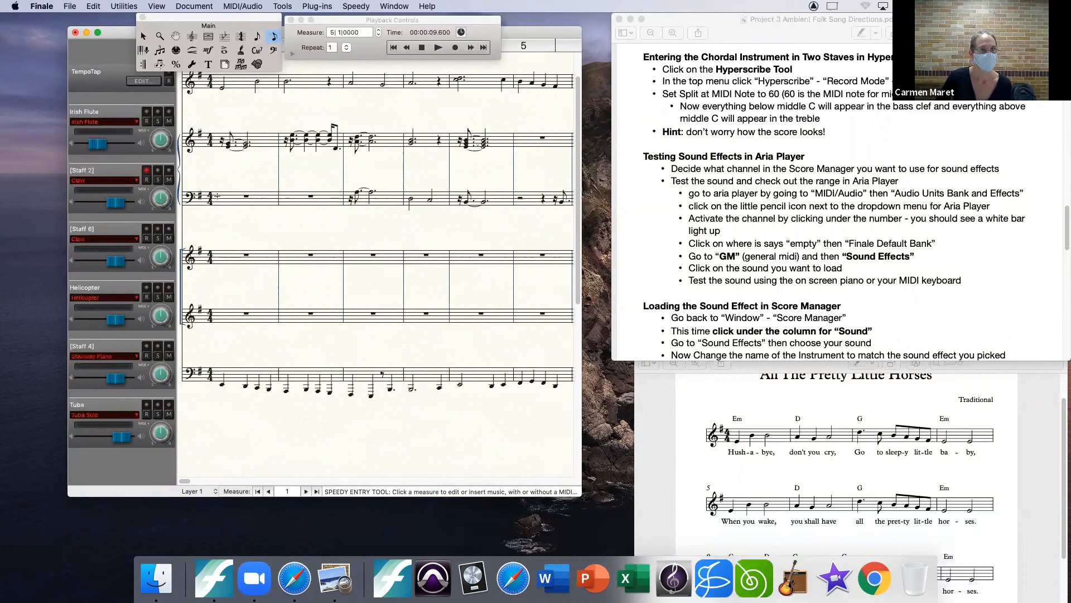
{"action": "left_click", "coordinate": [143, 50]}
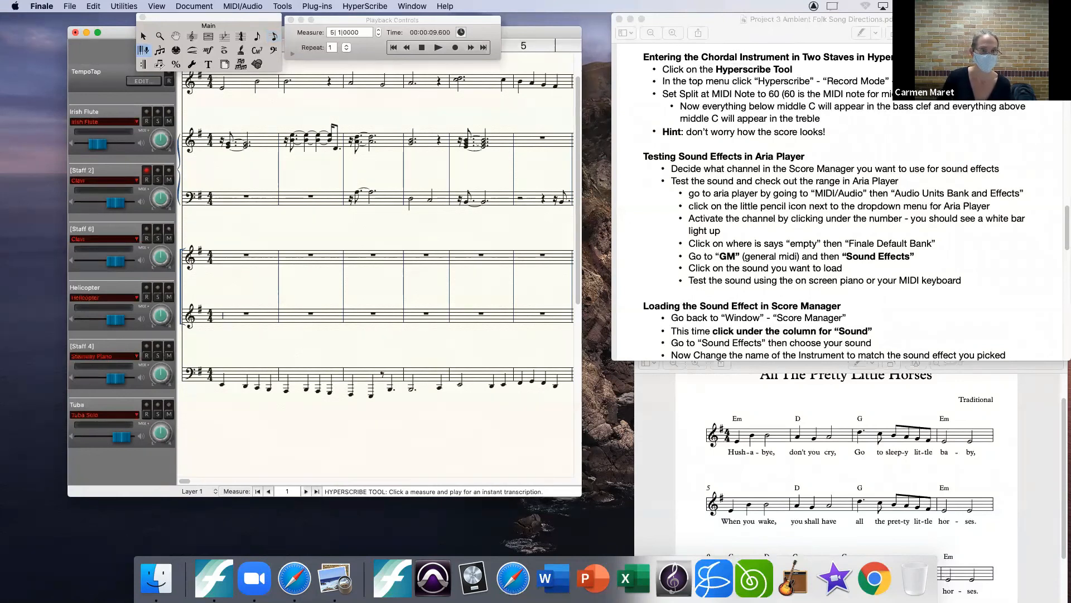
{"action": "left_click", "coordinate": [222, 314]}
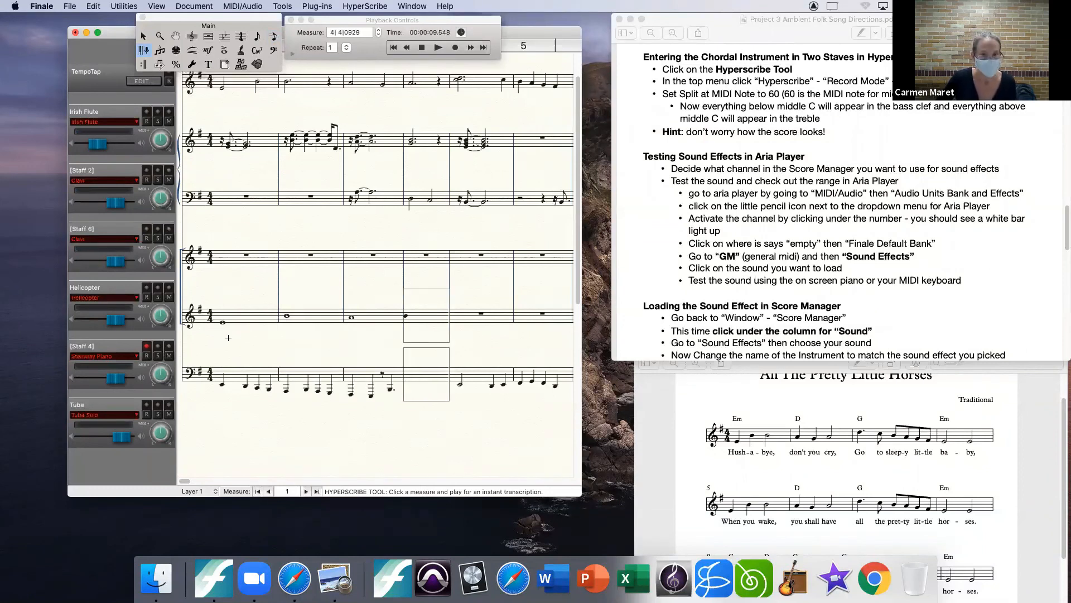
{"action": "left_click_drag", "start_coordinate": [114, 321], "coordinate": [122, 320]}
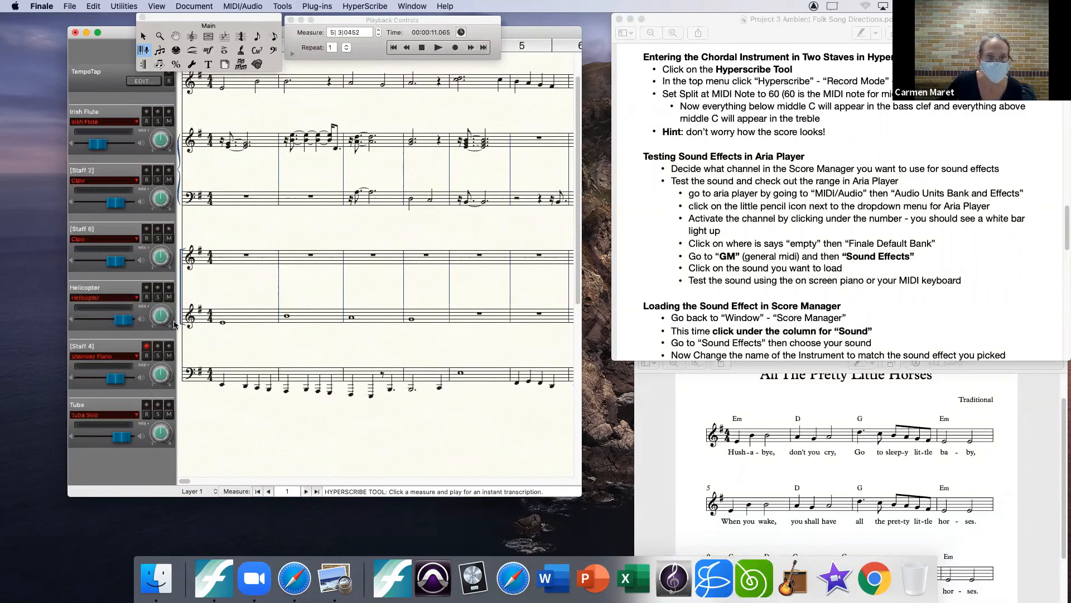
{"action": "left_click", "coordinate": [223, 314]}
{"action": "left_click", "coordinate": [229, 285]}
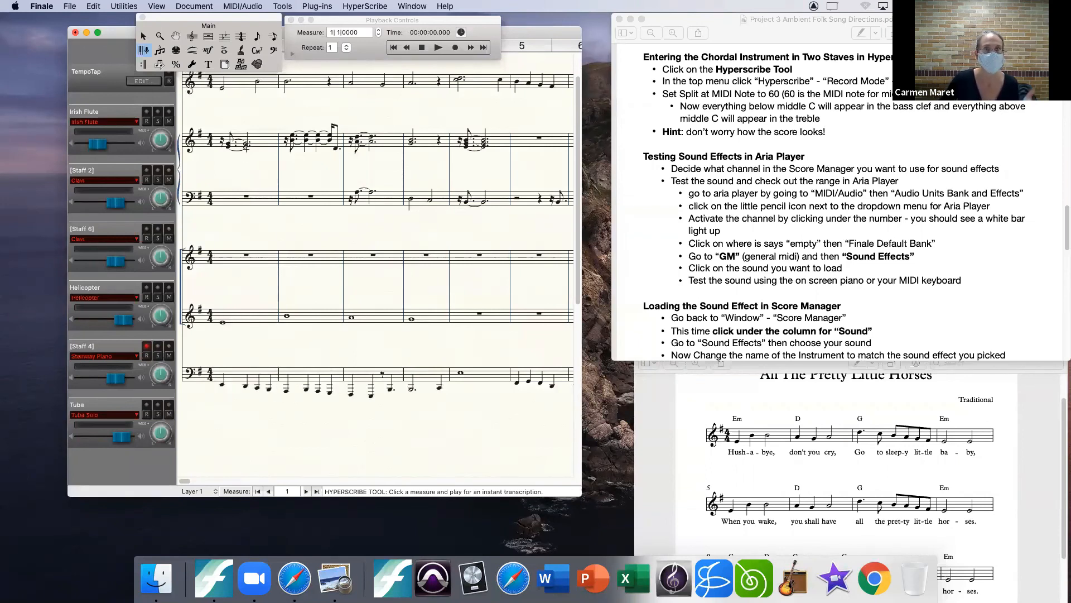
{"action": "left_click", "coordinate": [356, 6]}
{"action": "mouse_move", "coordinate": [373, 30]}
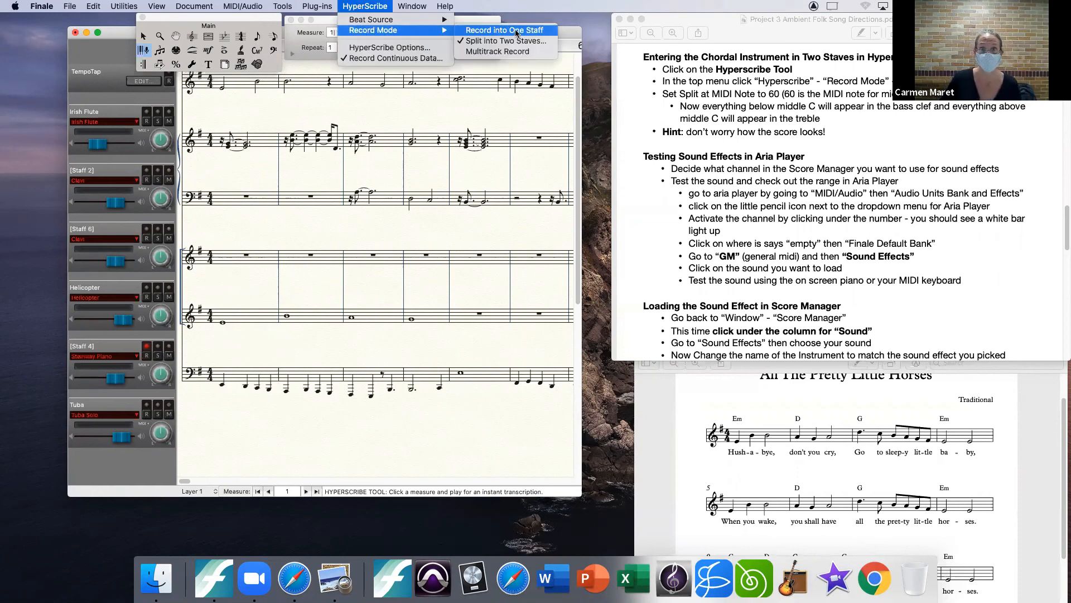
{"action": "left_click", "coordinate": [381, 103]}
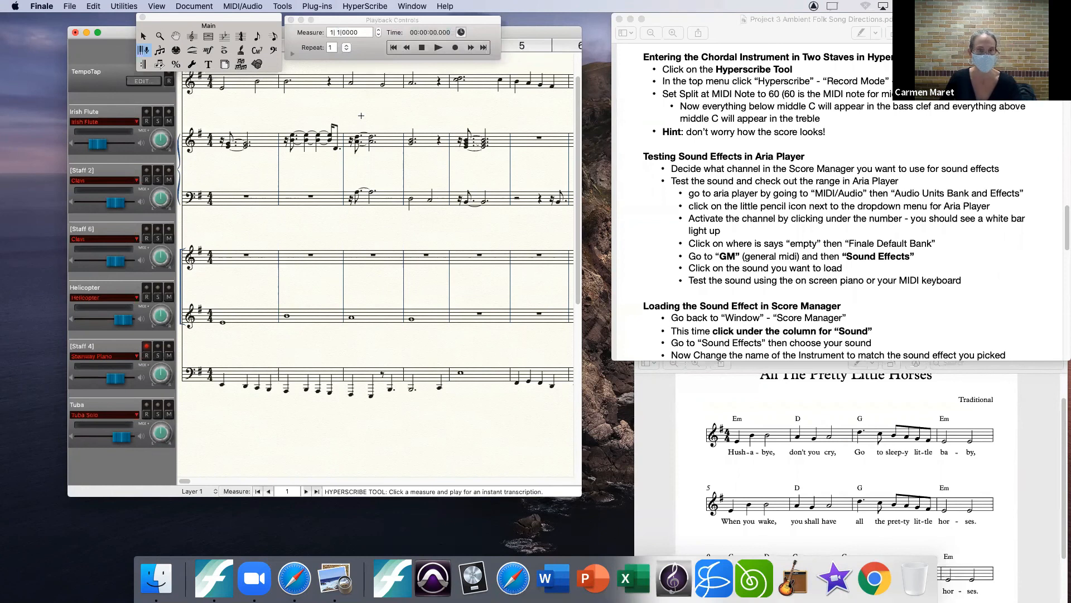
Try to undo the recording and clear measures 1 to 4 of the [Staff 4] blank staff
{"action": "key", "text": "super+z"}
{"action": "key", "text": "super+z"}
{"action": "key", "text": "super+z"}
{"action": "key", "text": "super+z"}
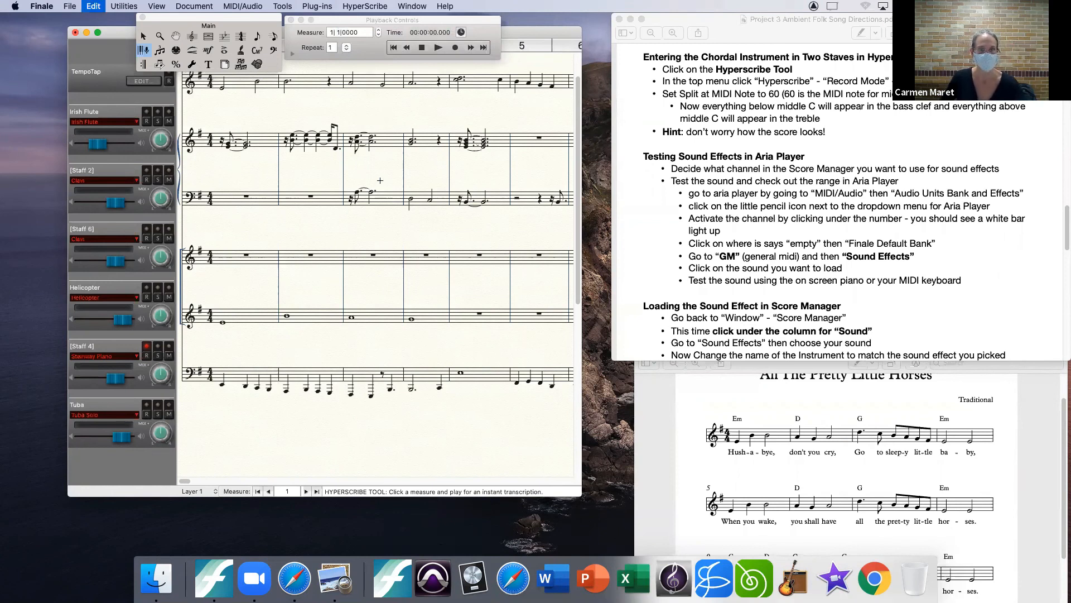
{"action": "left_click", "coordinate": [142, 36]}
{"action": "left_click", "coordinate": [225, 313]}
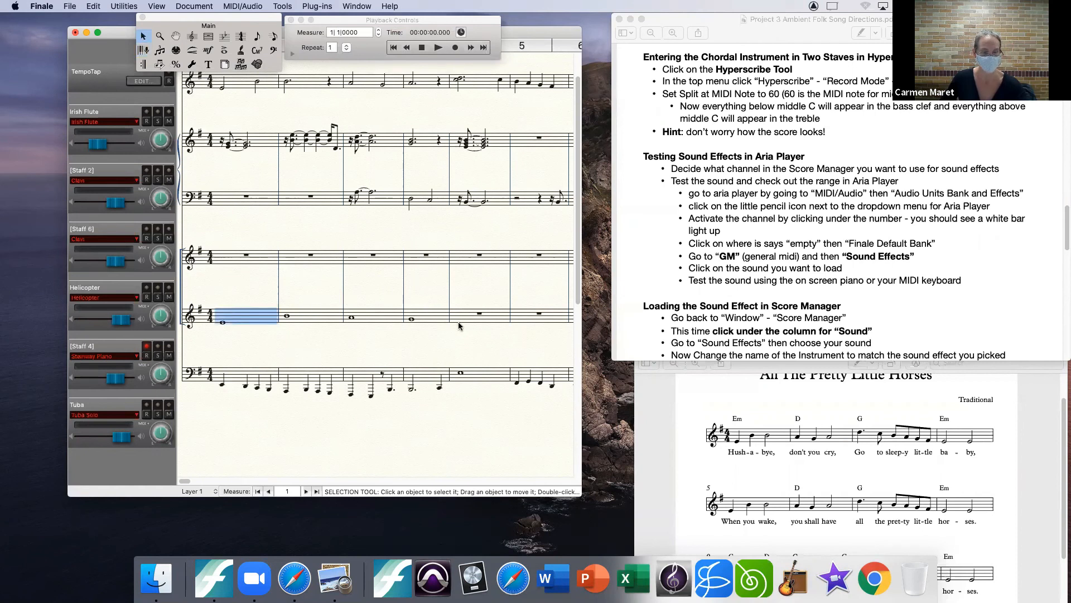
{"action": "left_click", "coordinate": [431, 321], "text": "shift"}
{"action": "key", "text": "BackSpace"}
Set HyperScribe's record mode to Record into One Staff and record a part from measure 1 of the [Staff 4] blank staff
{"action": "left_click", "coordinate": [144, 50]}
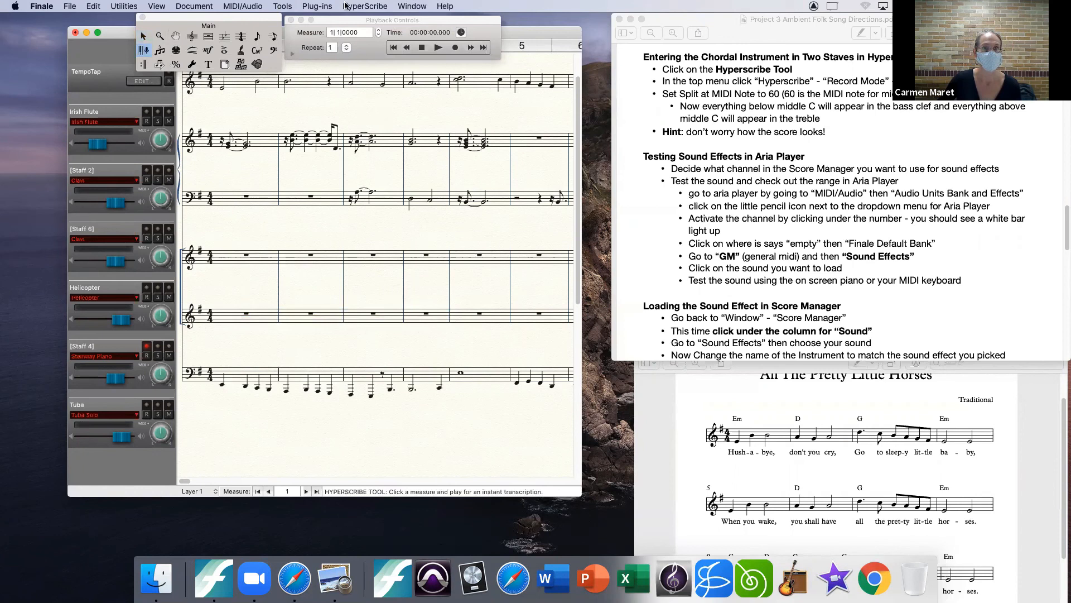
{"action": "left_click", "coordinate": [365, 6]}
{"action": "mouse_move", "coordinate": [382, 32]}
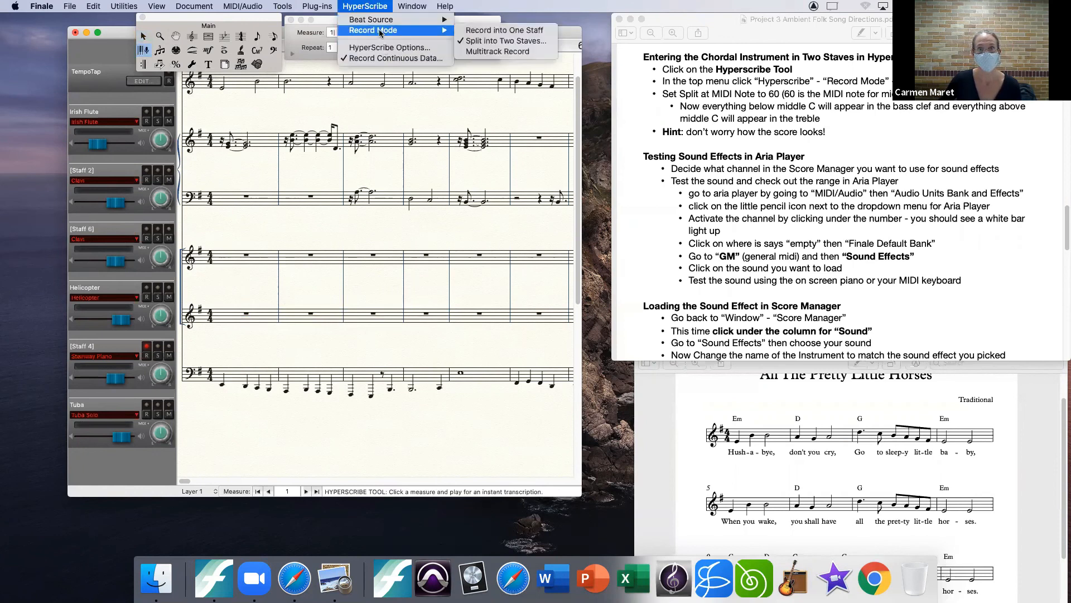
{"action": "left_click", "coordinate": [476, 31]}
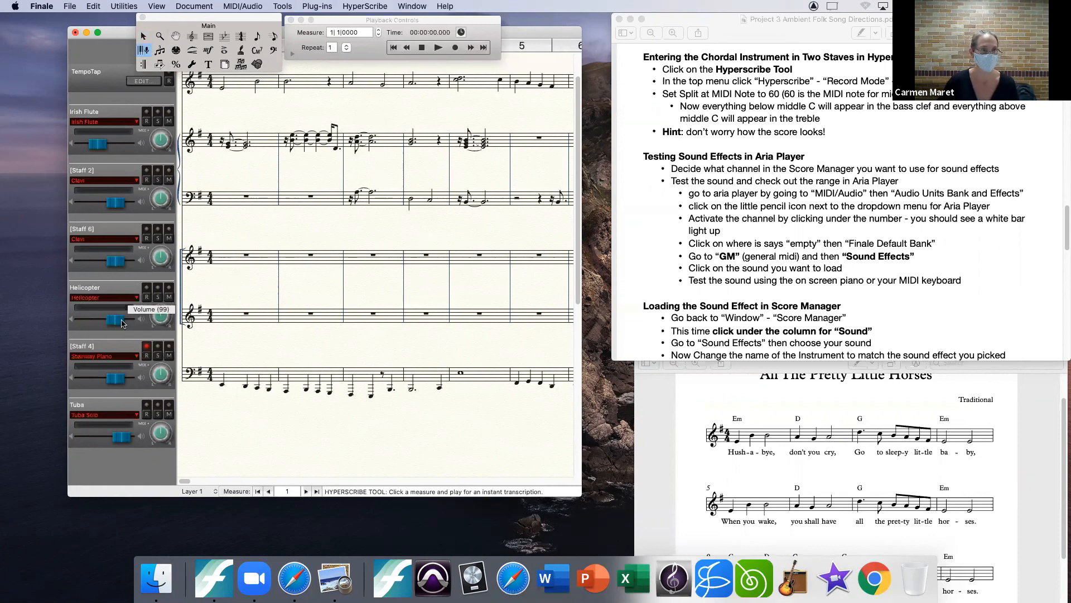
{"action": "left_click", "coordinate": [222, 315]}
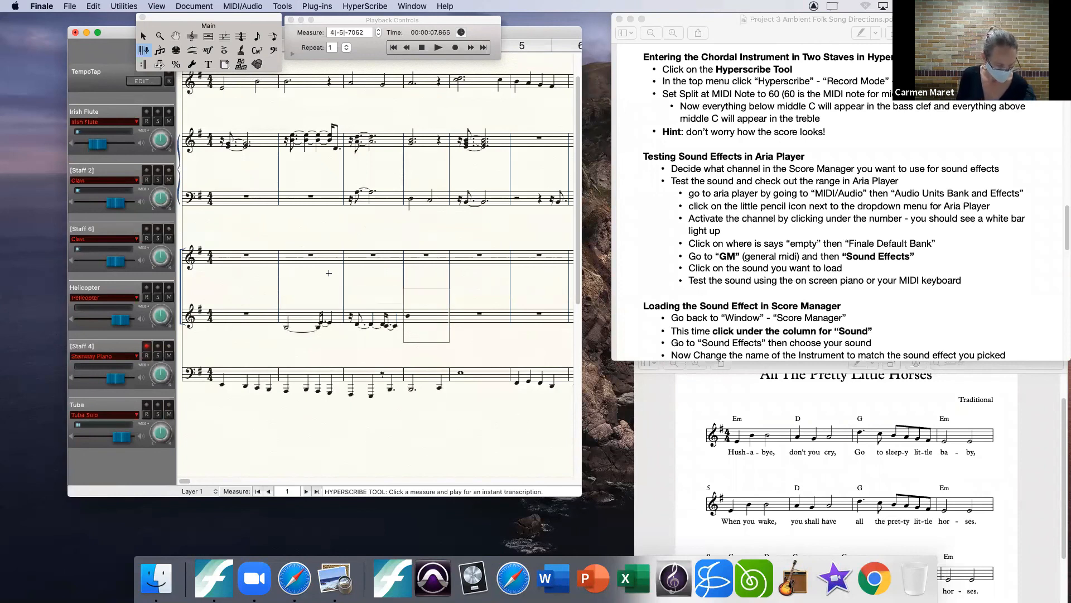
{"action": "left_click", "coordinate": [142, 324]}
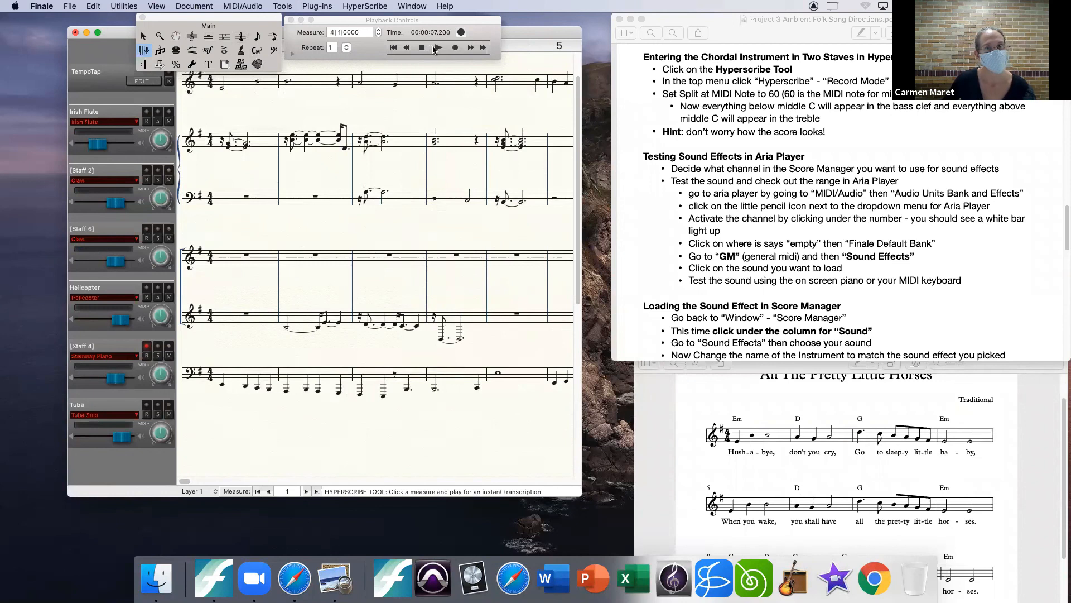
Enter a quarter note in measure 1 of the [Staff 4] blank staff with Speedy Entry
{"action": "left_click", "coordinate": [273, 37]}
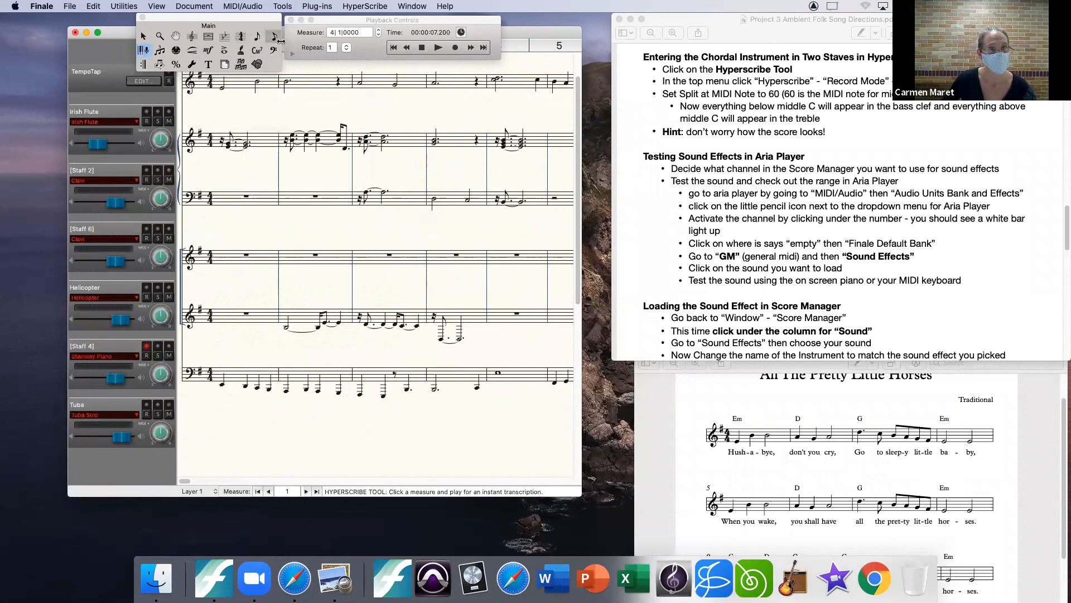
{"action": "left_click", "coordinate": [226, 318]}
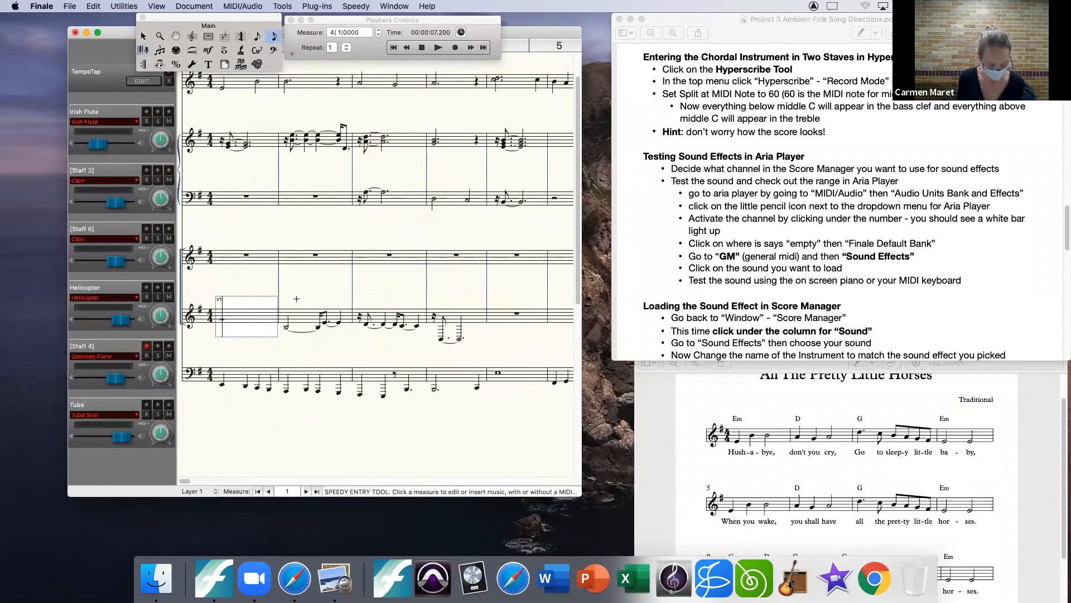
{"action": "key", "text": "Right"}
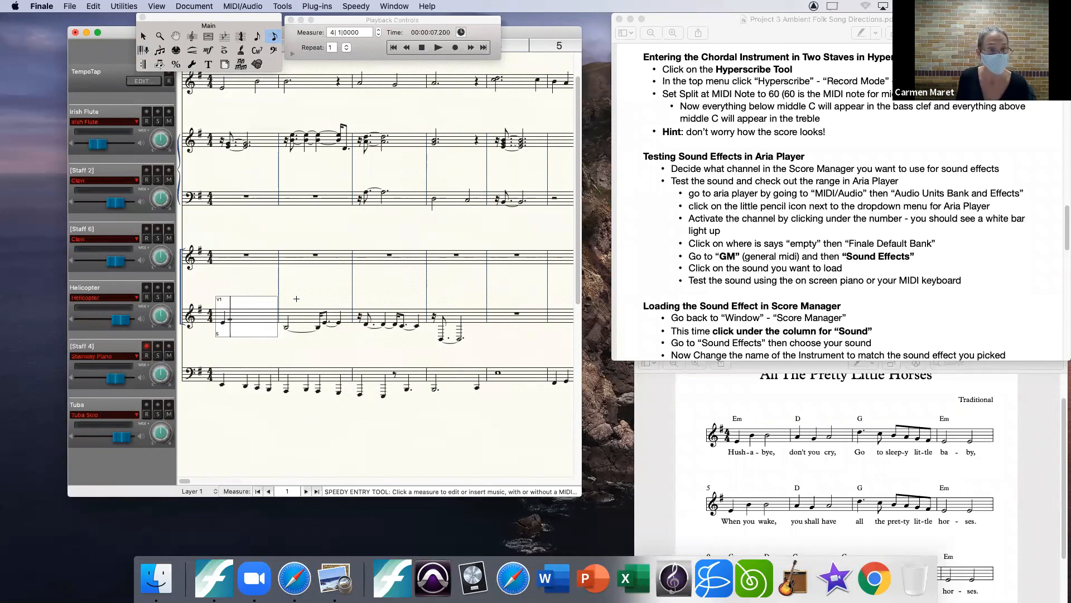
Check the staff and sound assignments for Helicopter and [Staff 4] in ScoreManager, and close it
{"action": "left_click", "coordinate": [395, 6]}
{"action": "left_click", "coordinate": [408, 132]}
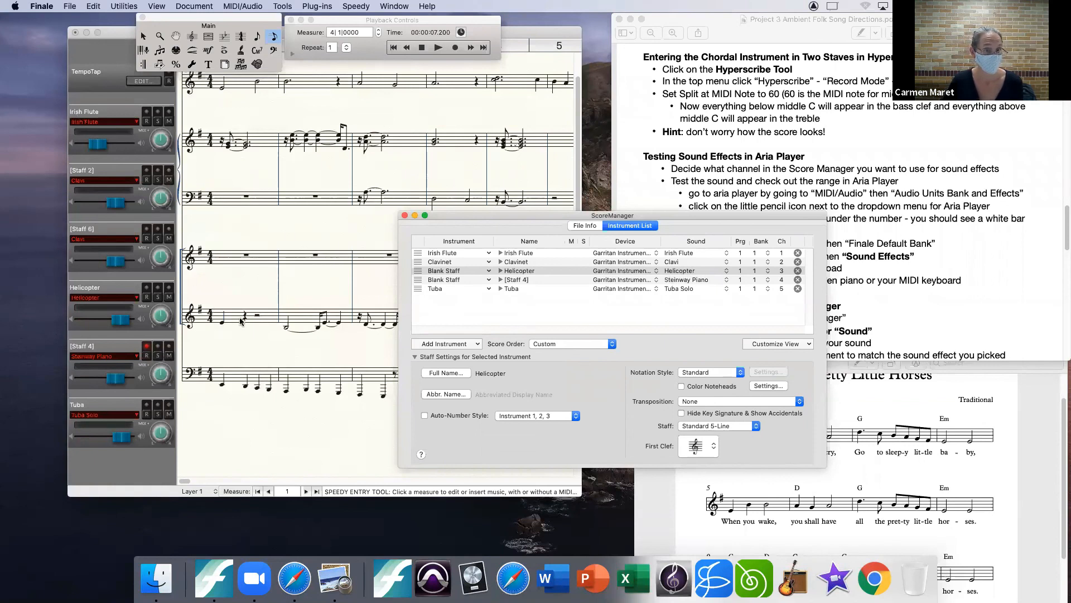
{"action": "left_click", "coordinate": [233, 257]}
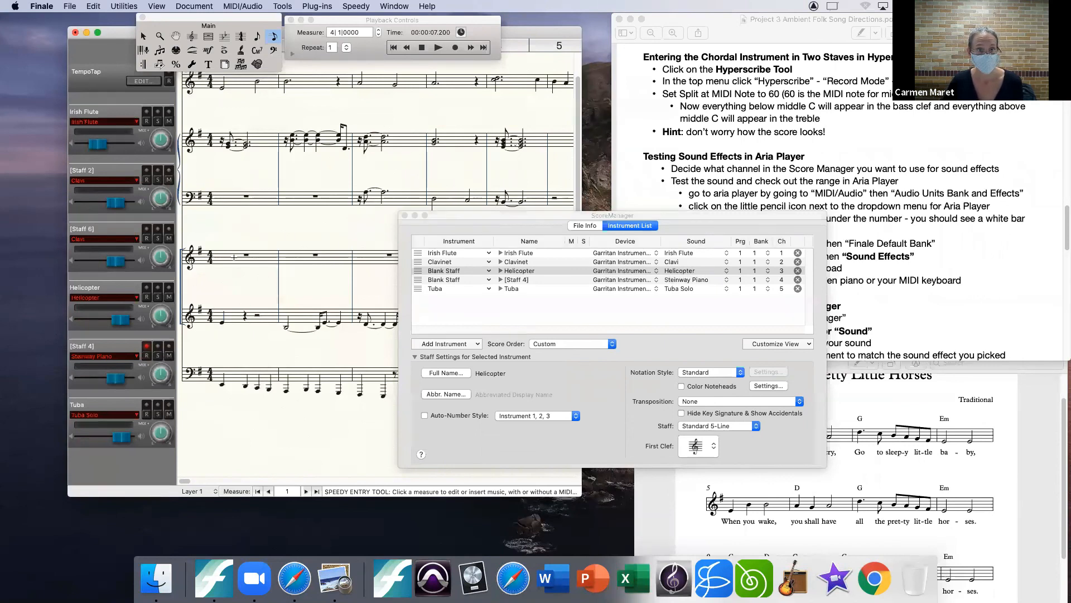
{"action": "left_click", "coordinate": [405, 215]}
Test a quarter note in measure 1 of the Helicopter staff with Speedy Entry, and delete it
{"action": "left_click", "coordinate": [220, 254]}
{"action": "key", "text": "5"}
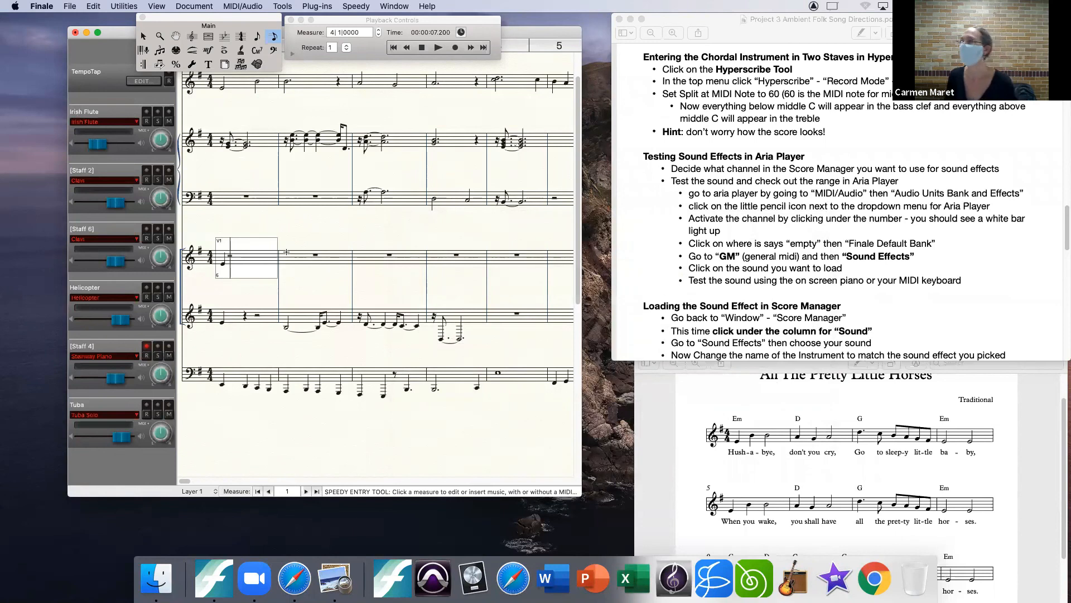
{"action": "left_click", "coordinate": [275, 226]}
{"action": "left_click", "coordinate": [270, 258]}
{"action": "key", "text": "BackSpace"}
{"action": "key", "text": "BackSpace"}
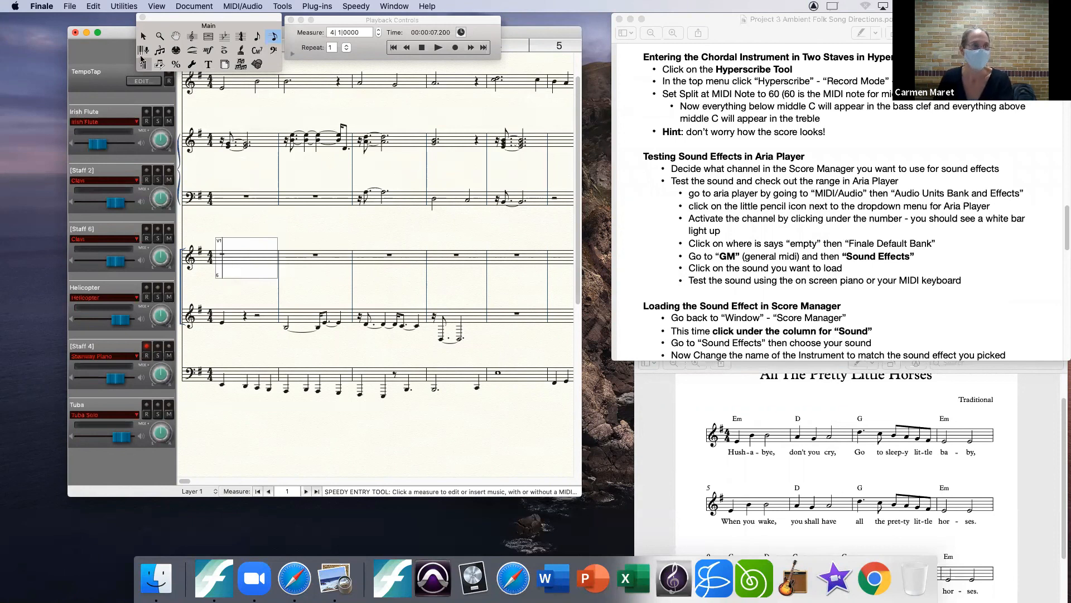
Record a sound effect part into the Helicopter staff from measure 1 with HyperScribe, and return to the start of the score
{"action": "left_click", "coordinate": [143, 49]}
{"action": "left_click", "coordinate": [229, 256]}
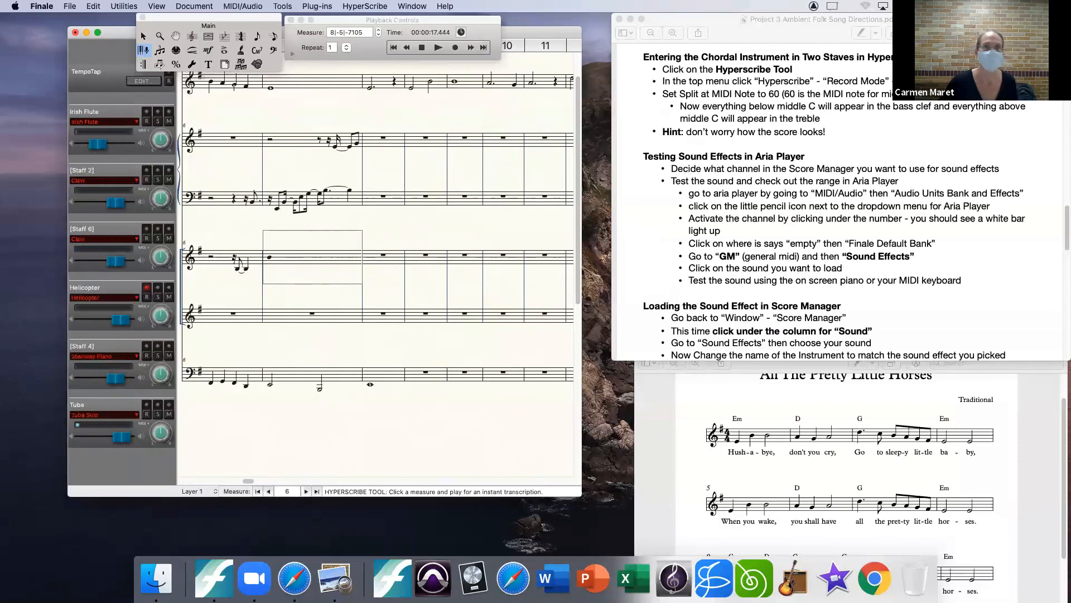
{"action": "left_click", "coordinate": [422, 48]}
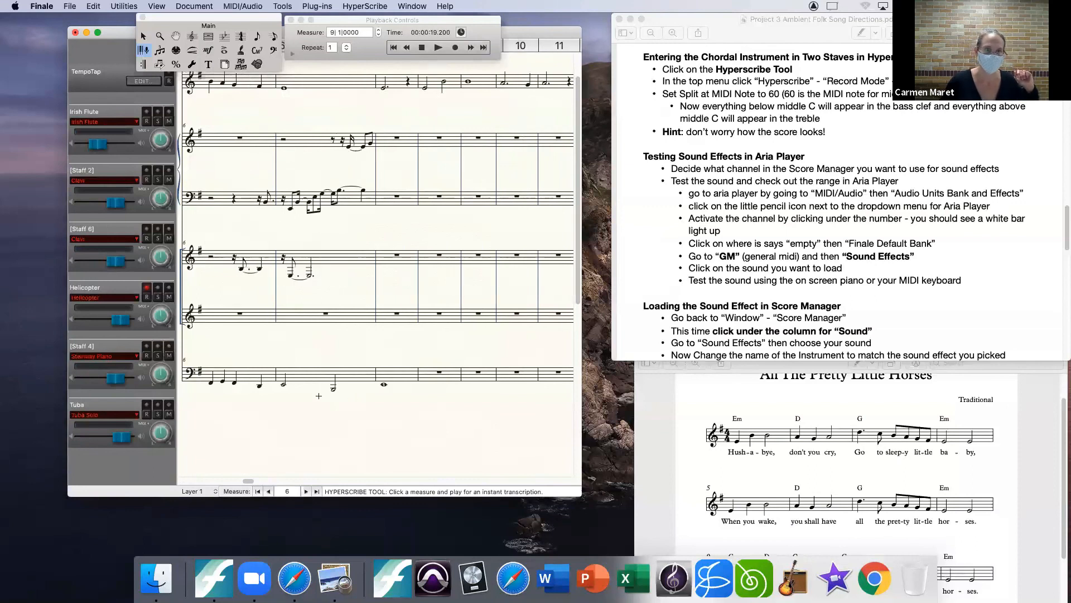
{"action": "left_click_drag", "start_coordinate": [248, 481], "coordinate": [178, 482]}
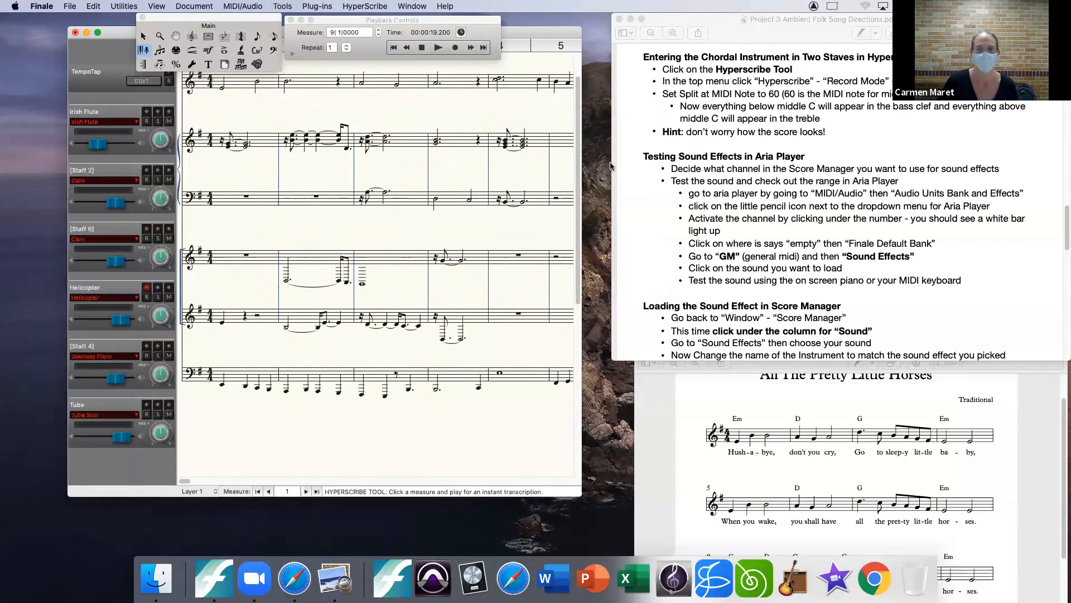
{"action": "scroll", "coordinate": [576, 125], "scroll_direction": "up", "scroll_amount": 3}
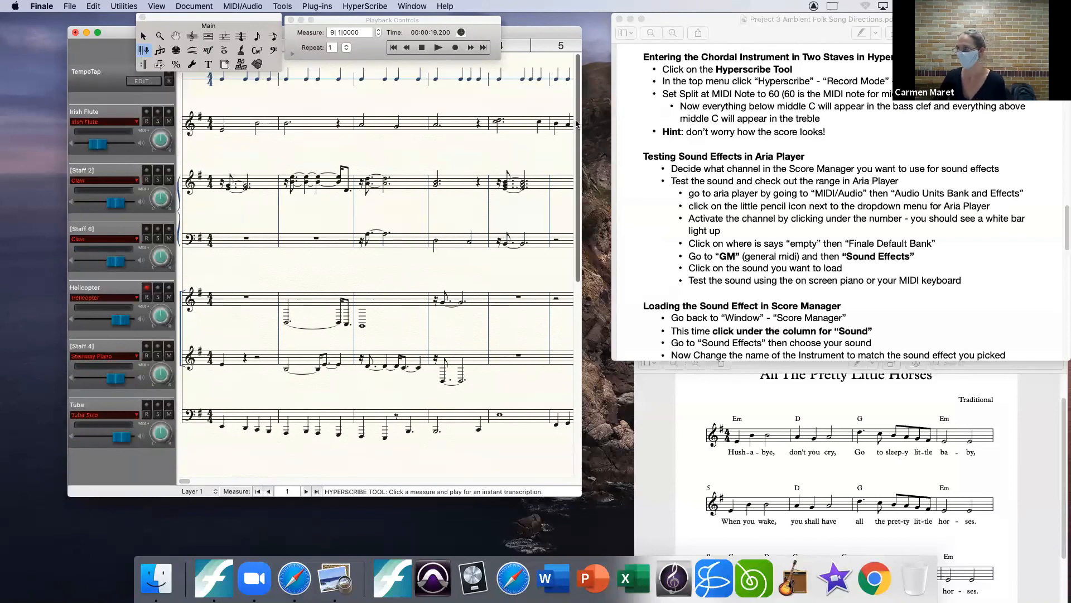